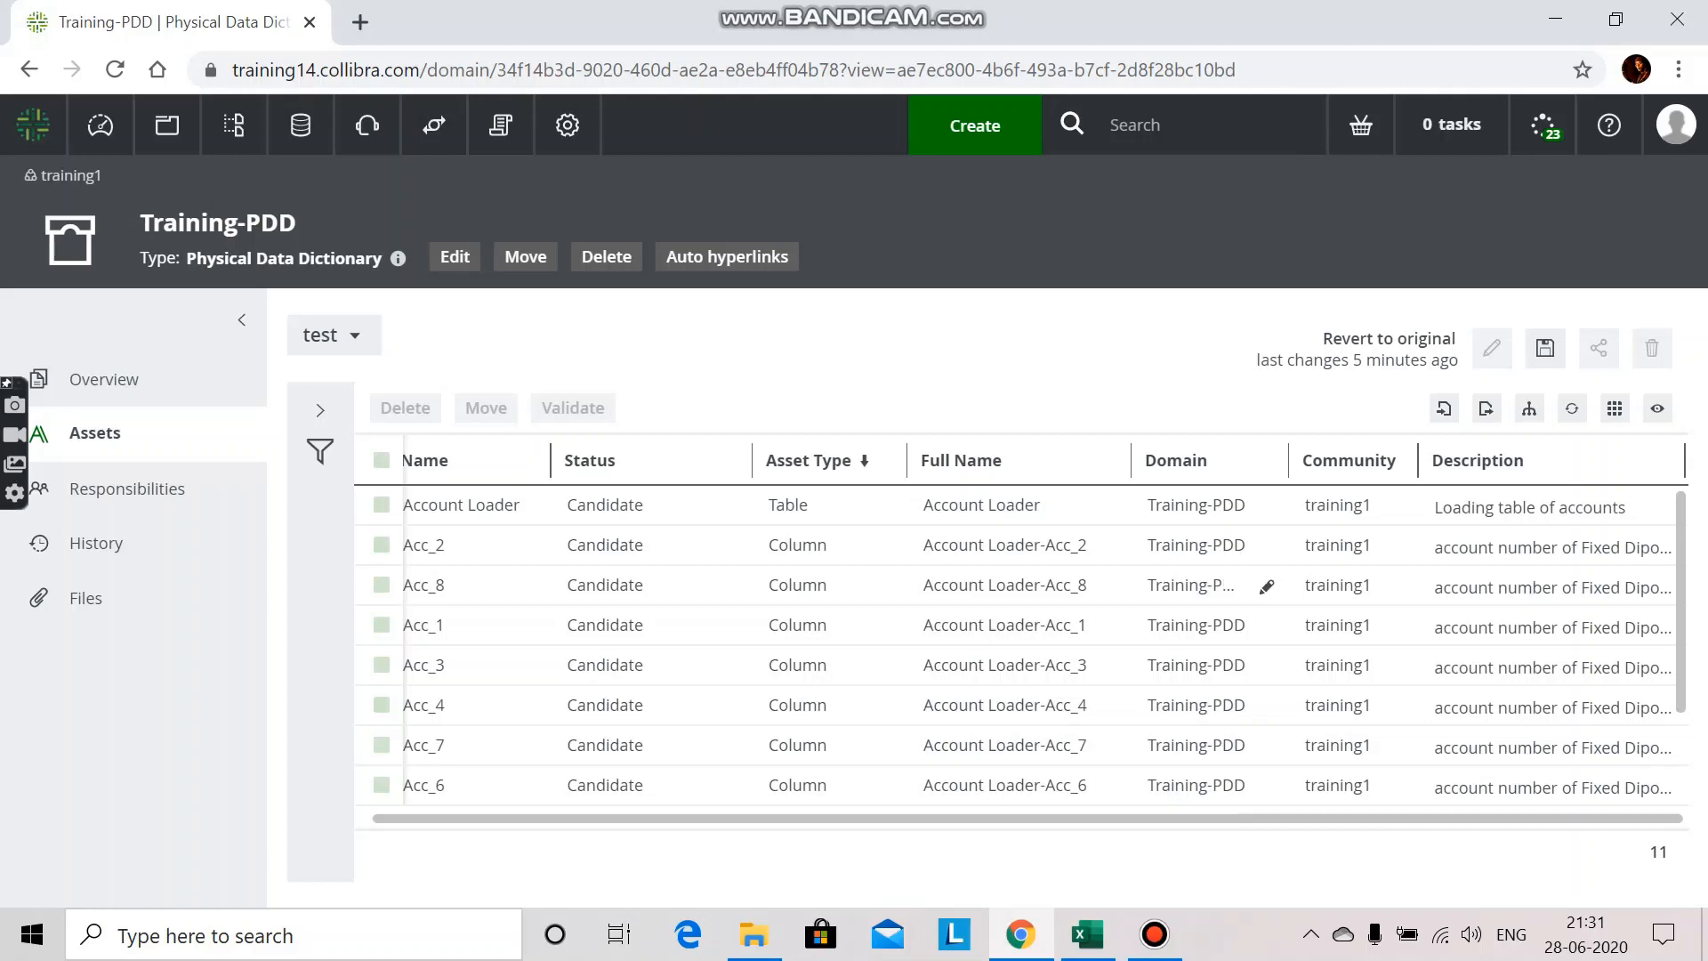
Step: Review the table and column assets listed in the Excel workbook, and return to the Training-PDD assets in Collibra
left_click(1087, 934)
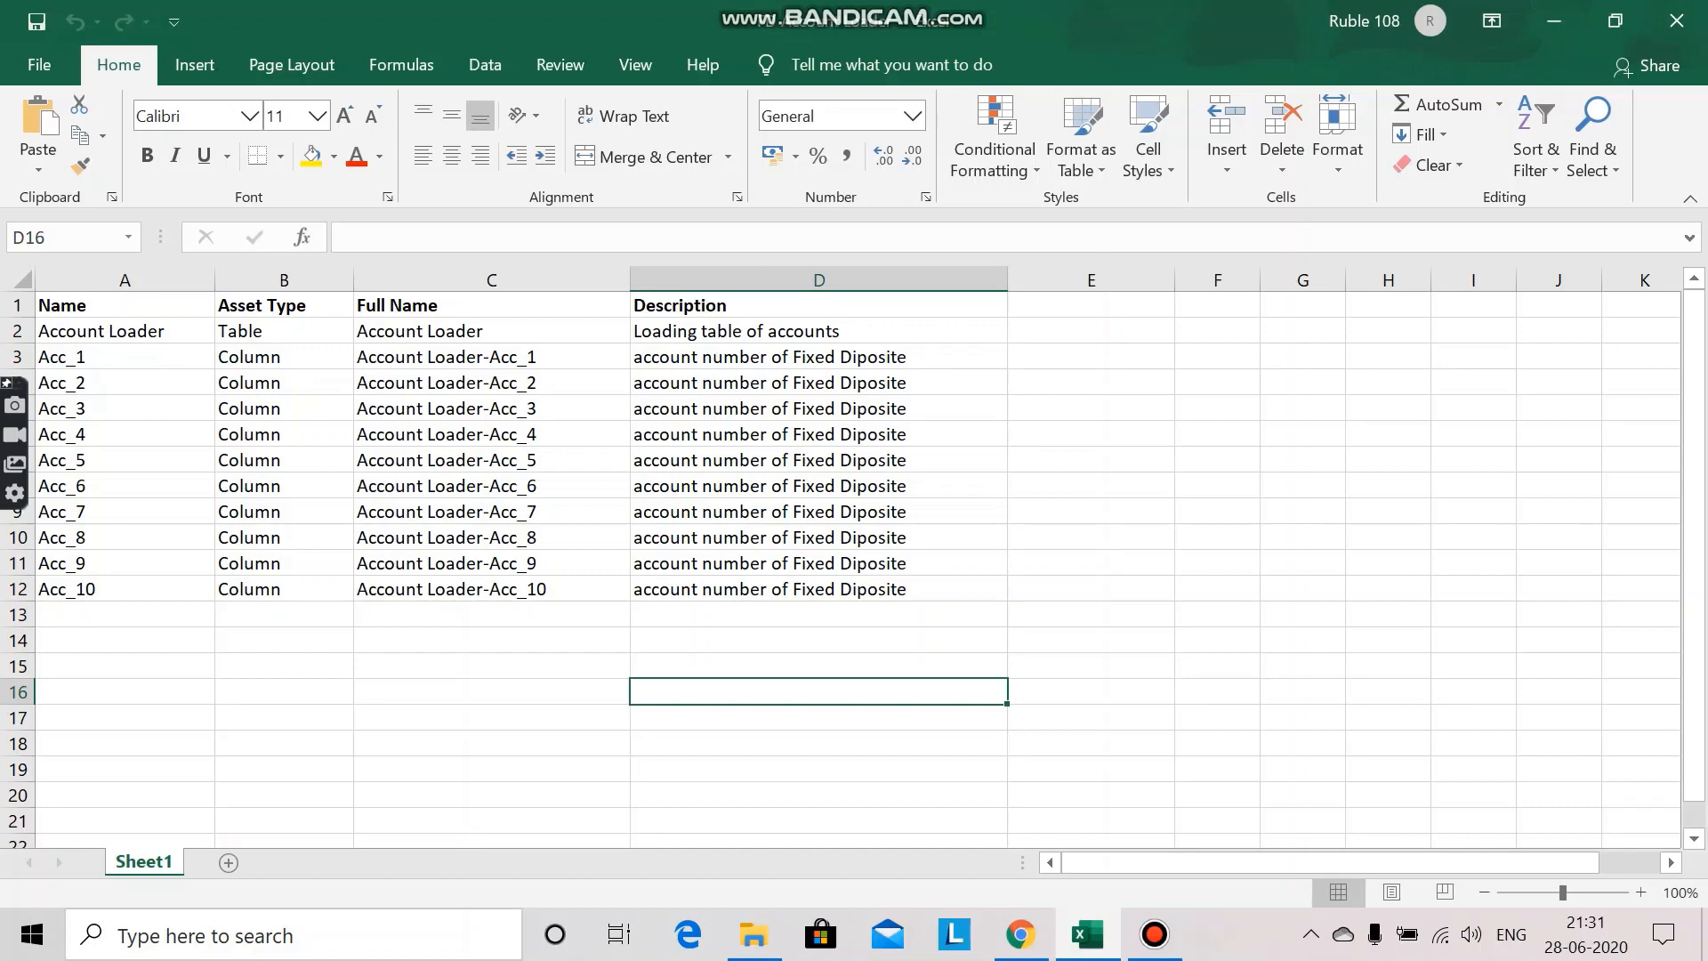
mouse_move(1021, 934)
left_click(1021, 819)
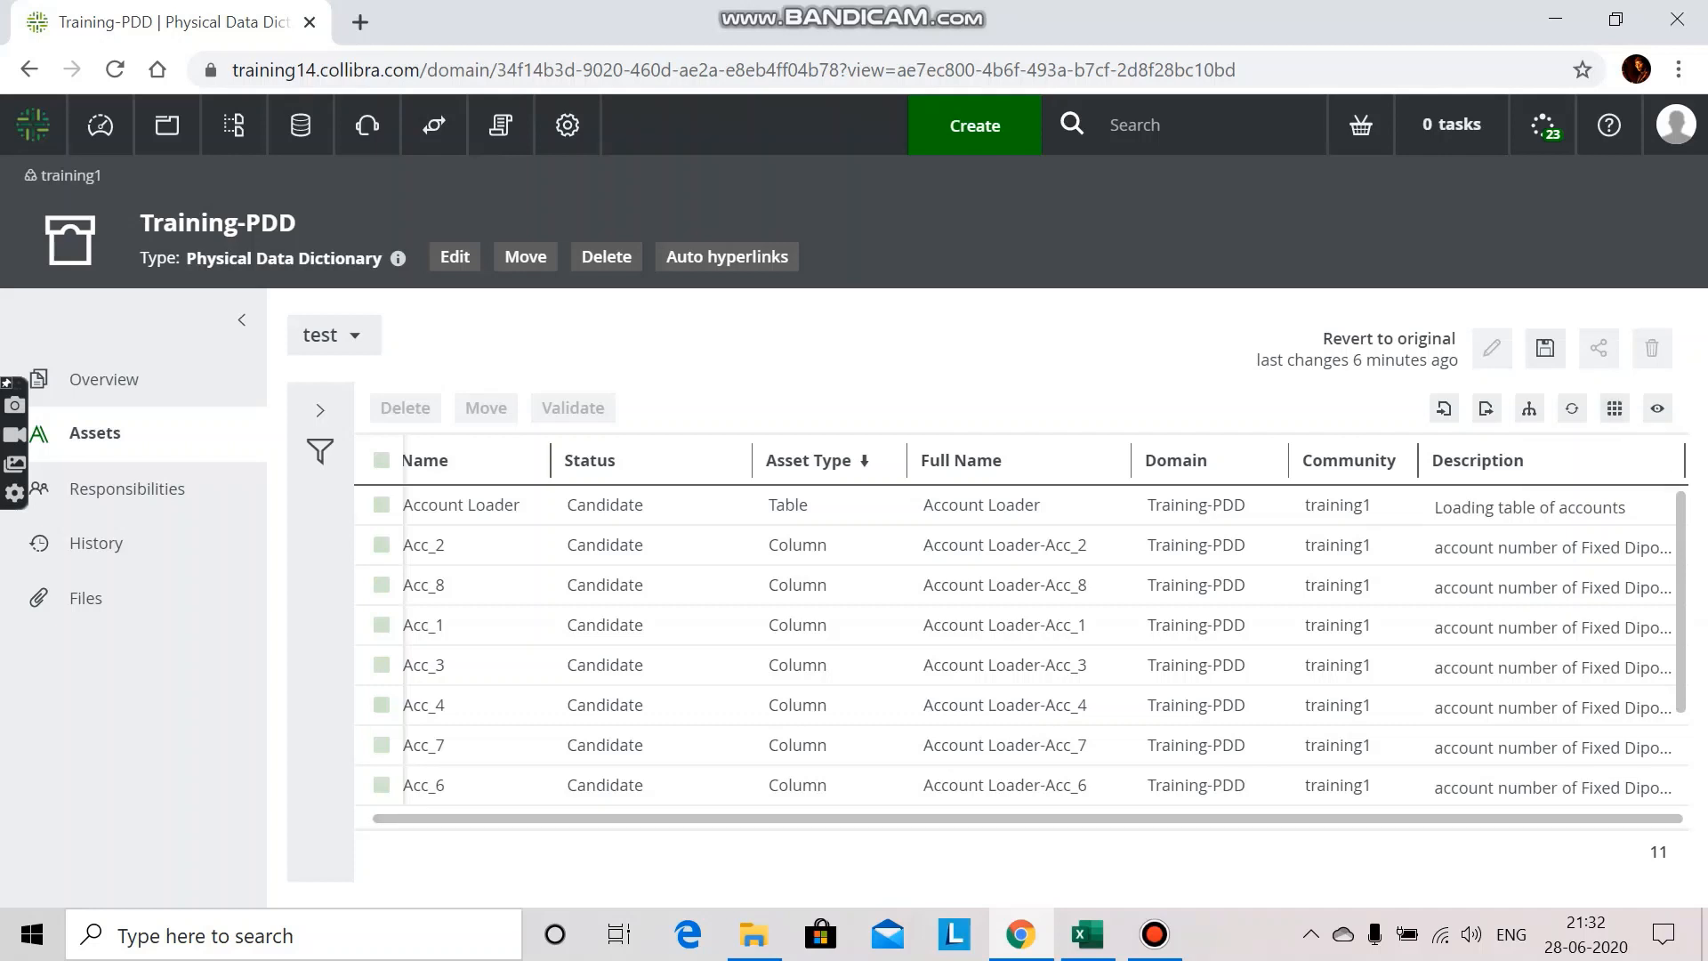
Step: Add the relation fields "Column is part of Table" and "Table contains Column" to the asset view's selected fields
left_click(1614, 408)
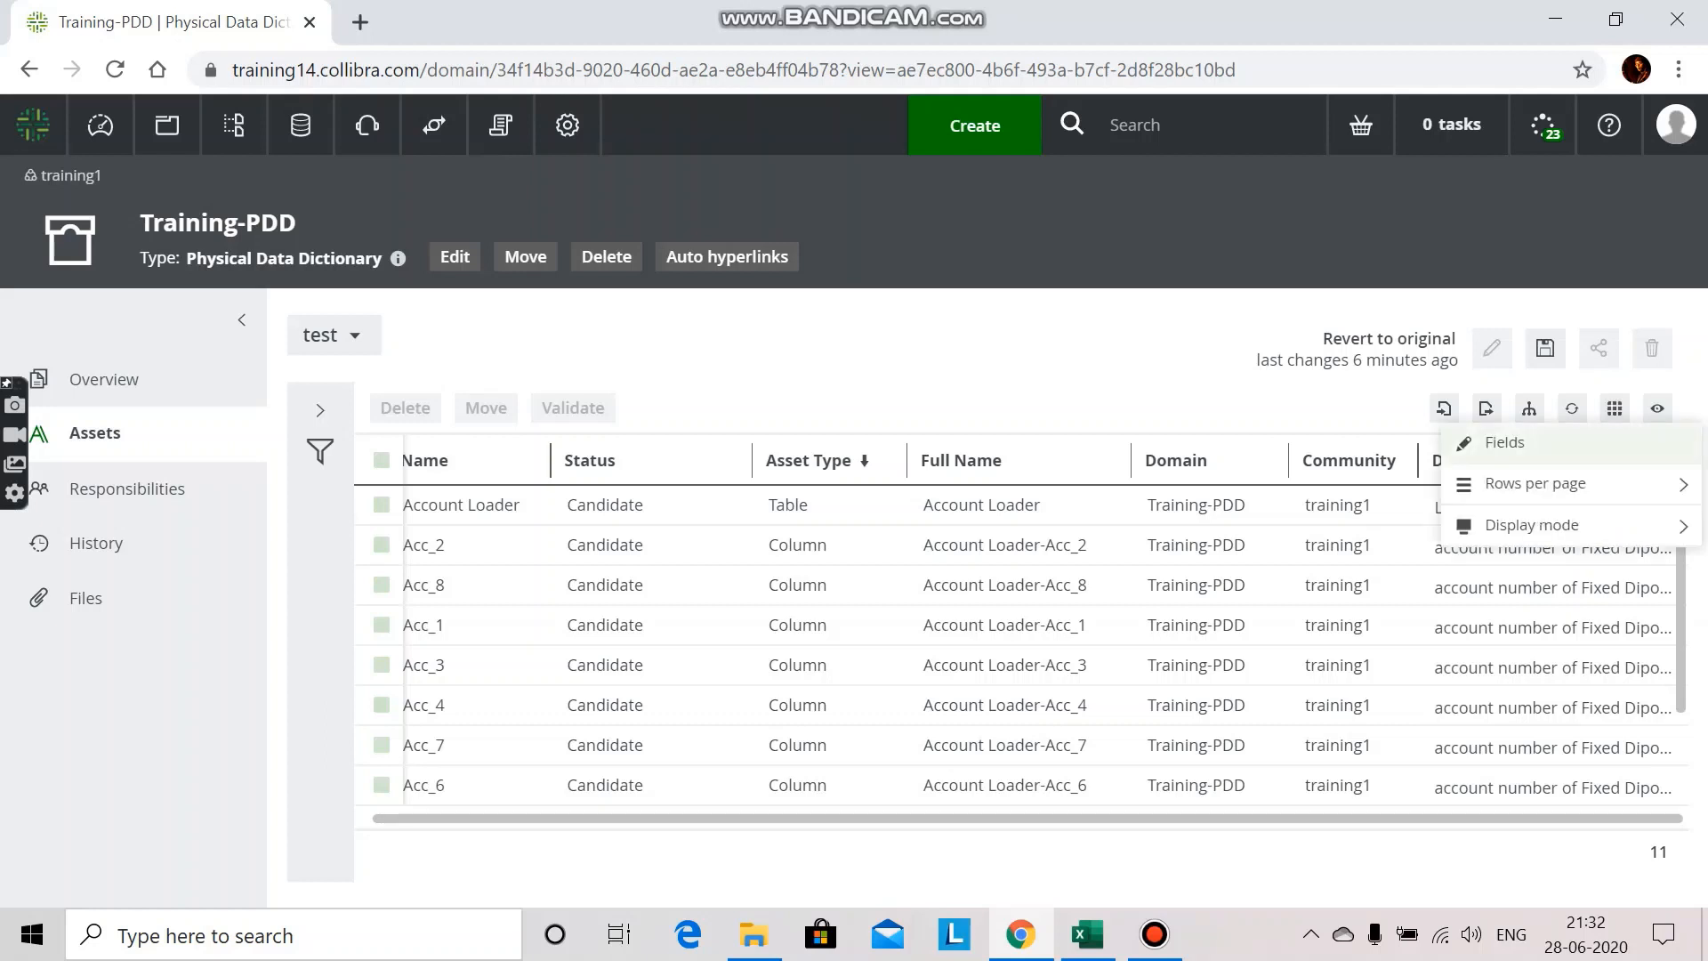
left_click(1504, 442)
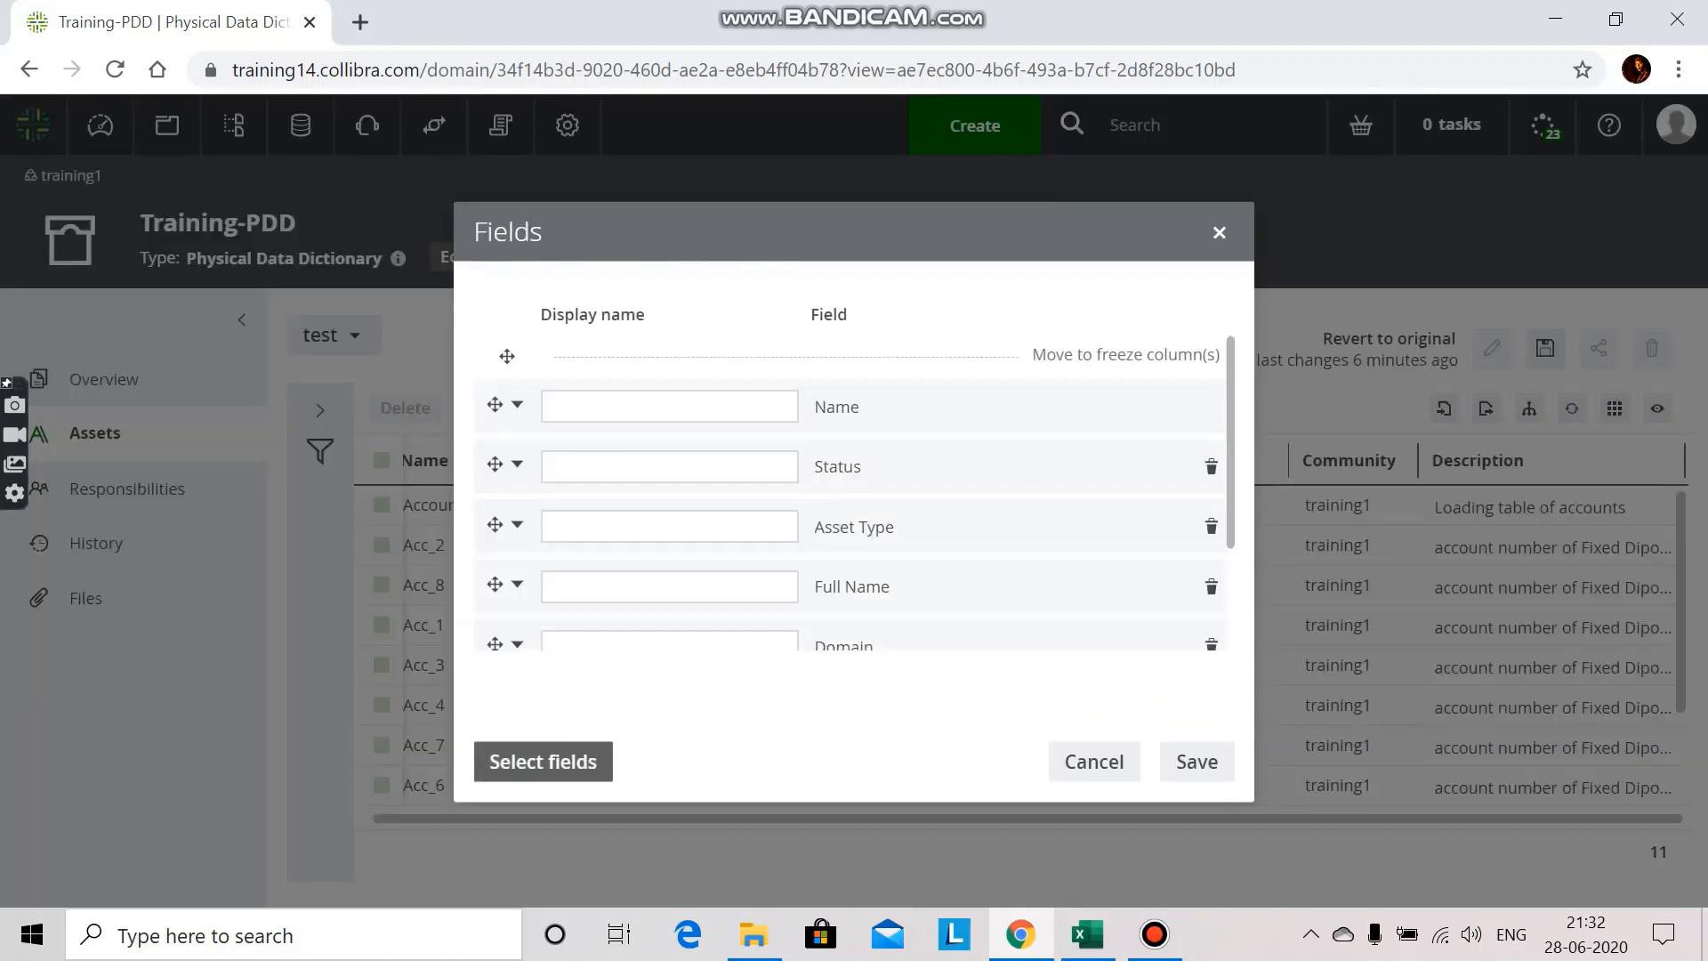
left_click(543, 761)
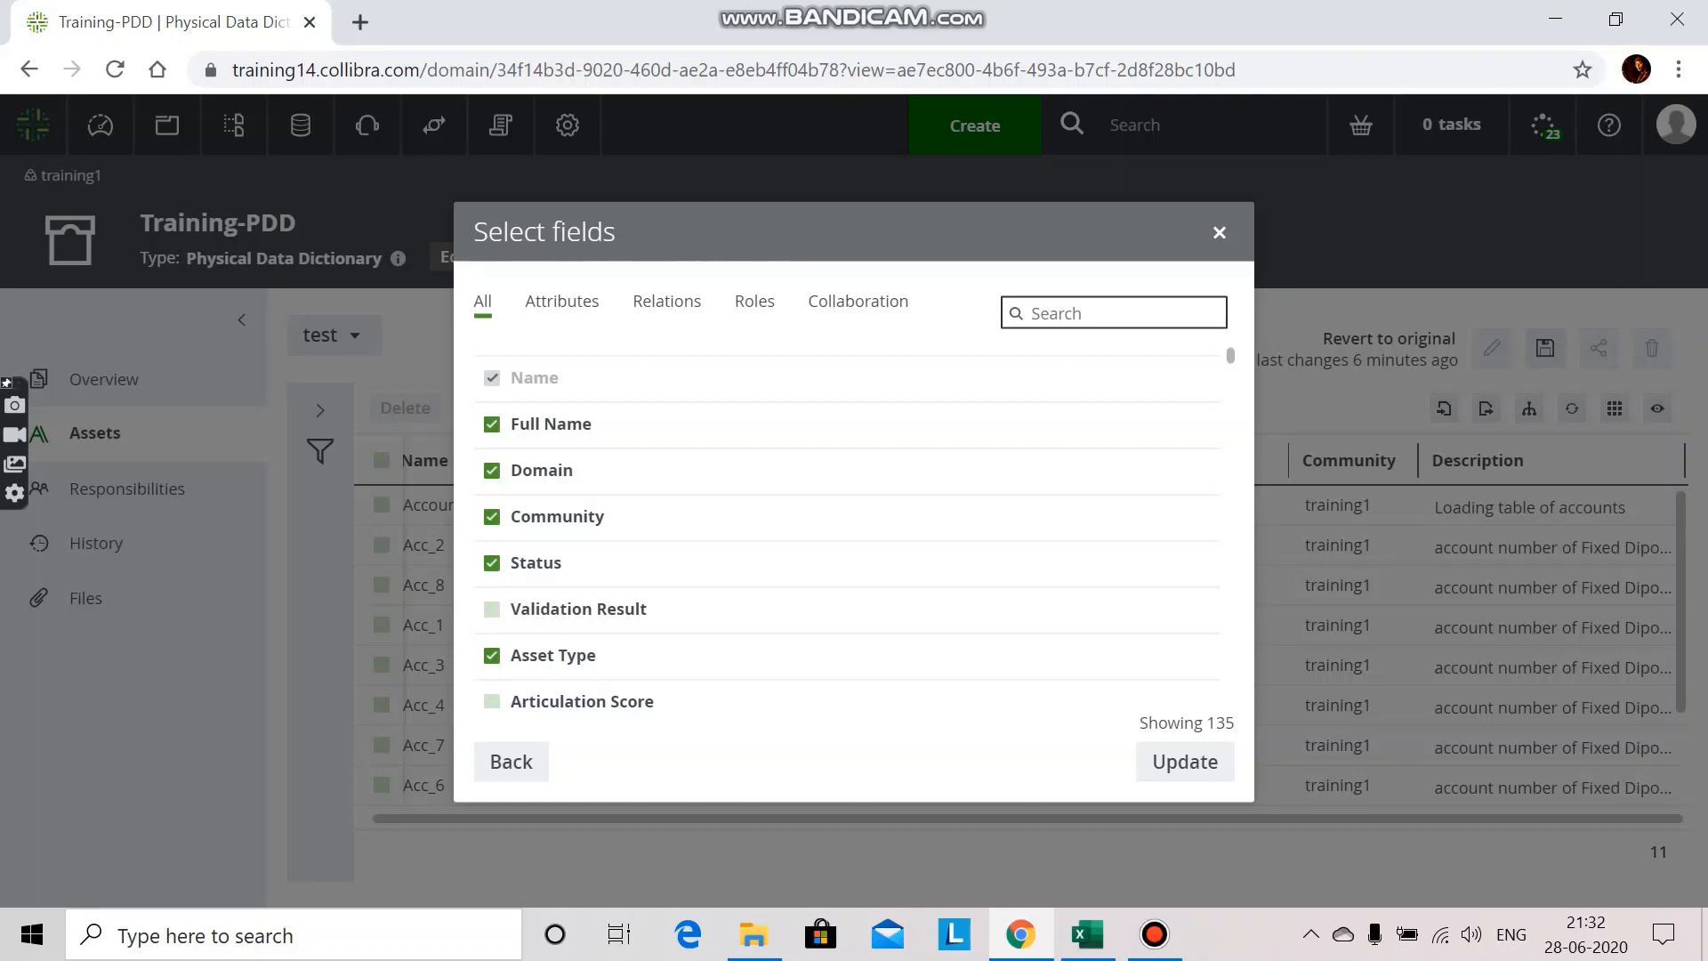
type("part")
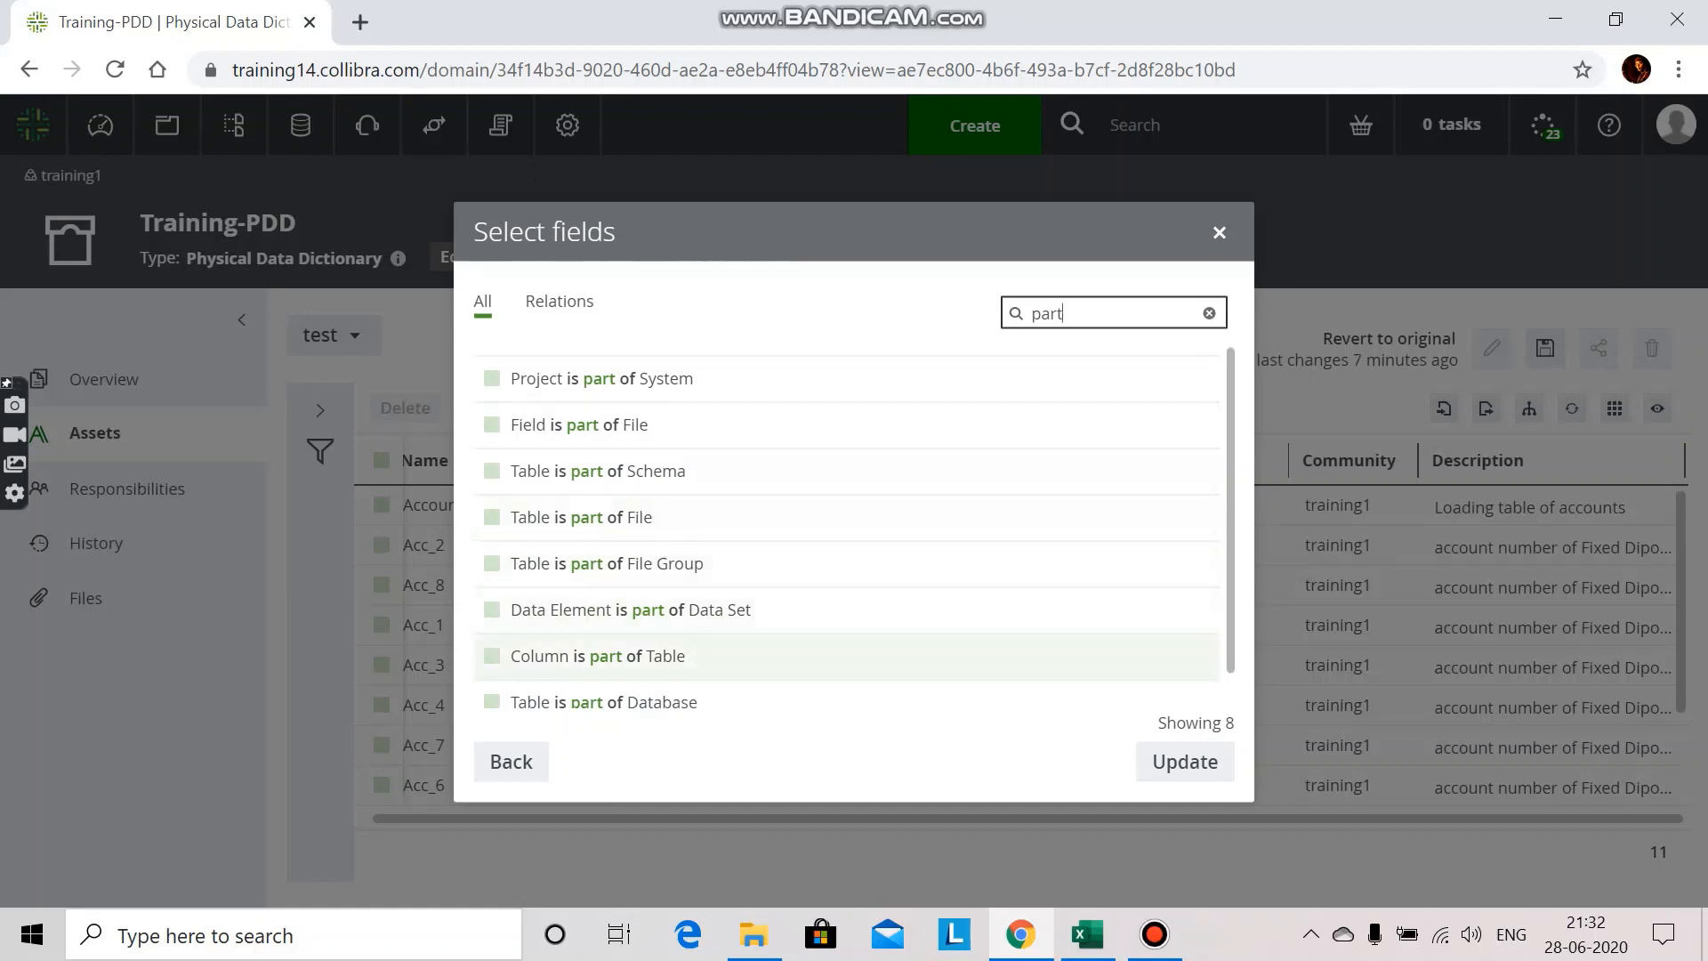
left_click(492, 656)
double_click(1047, 313)
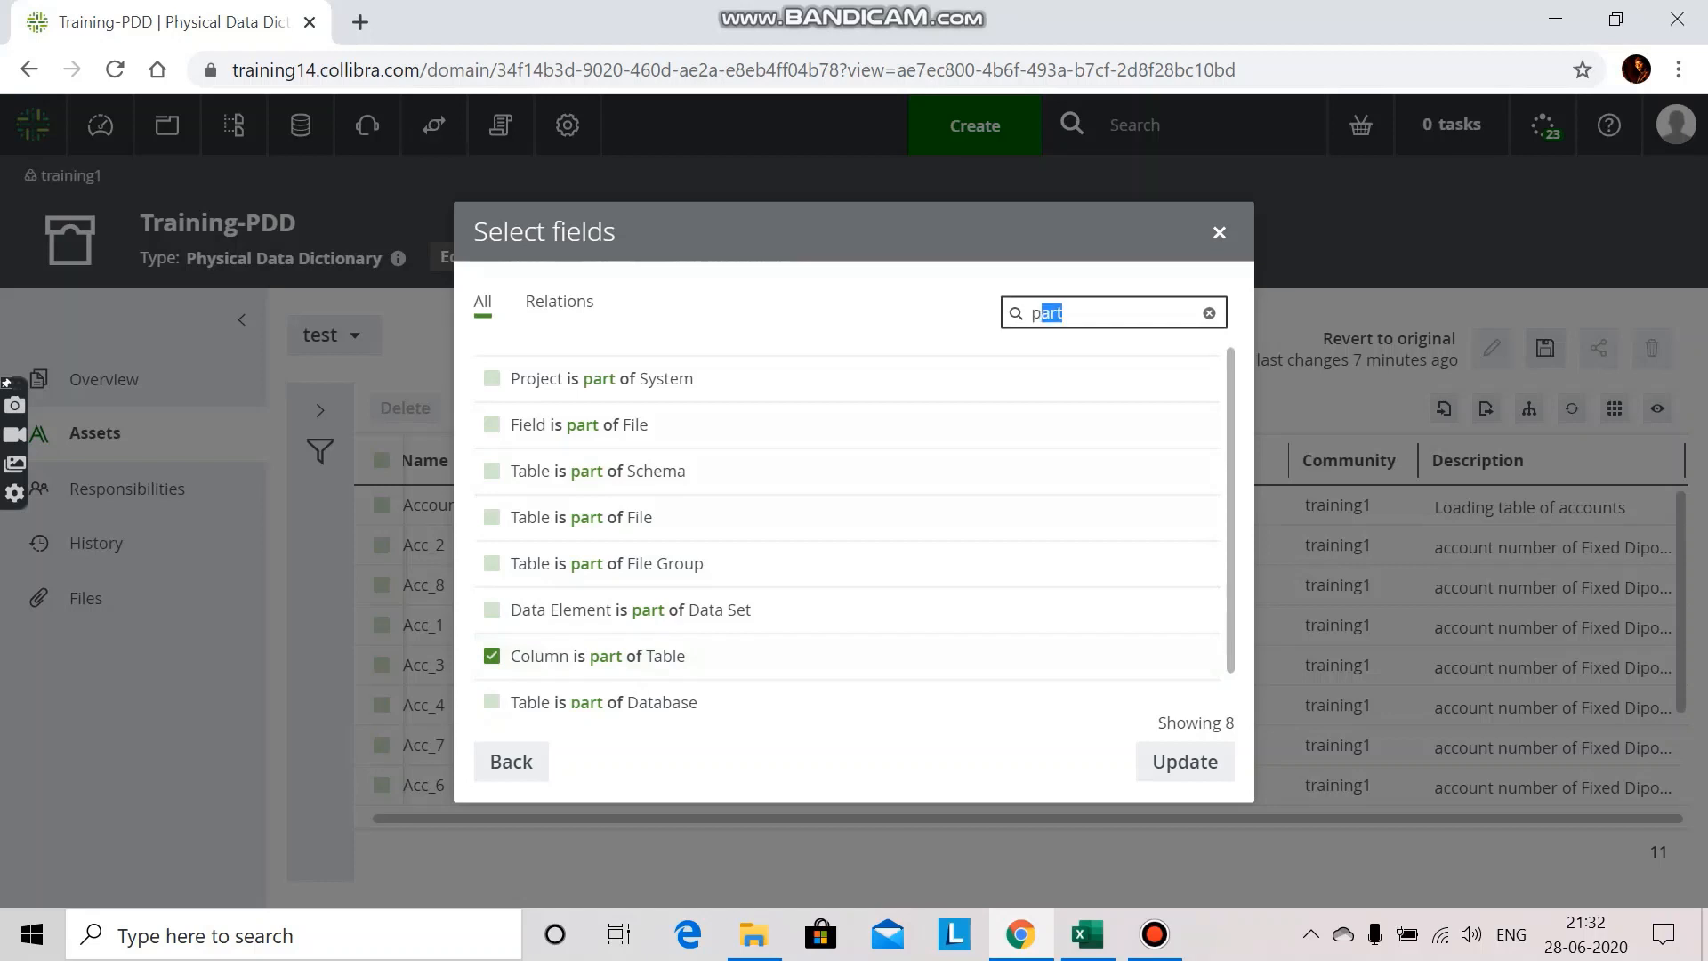
type("contains")
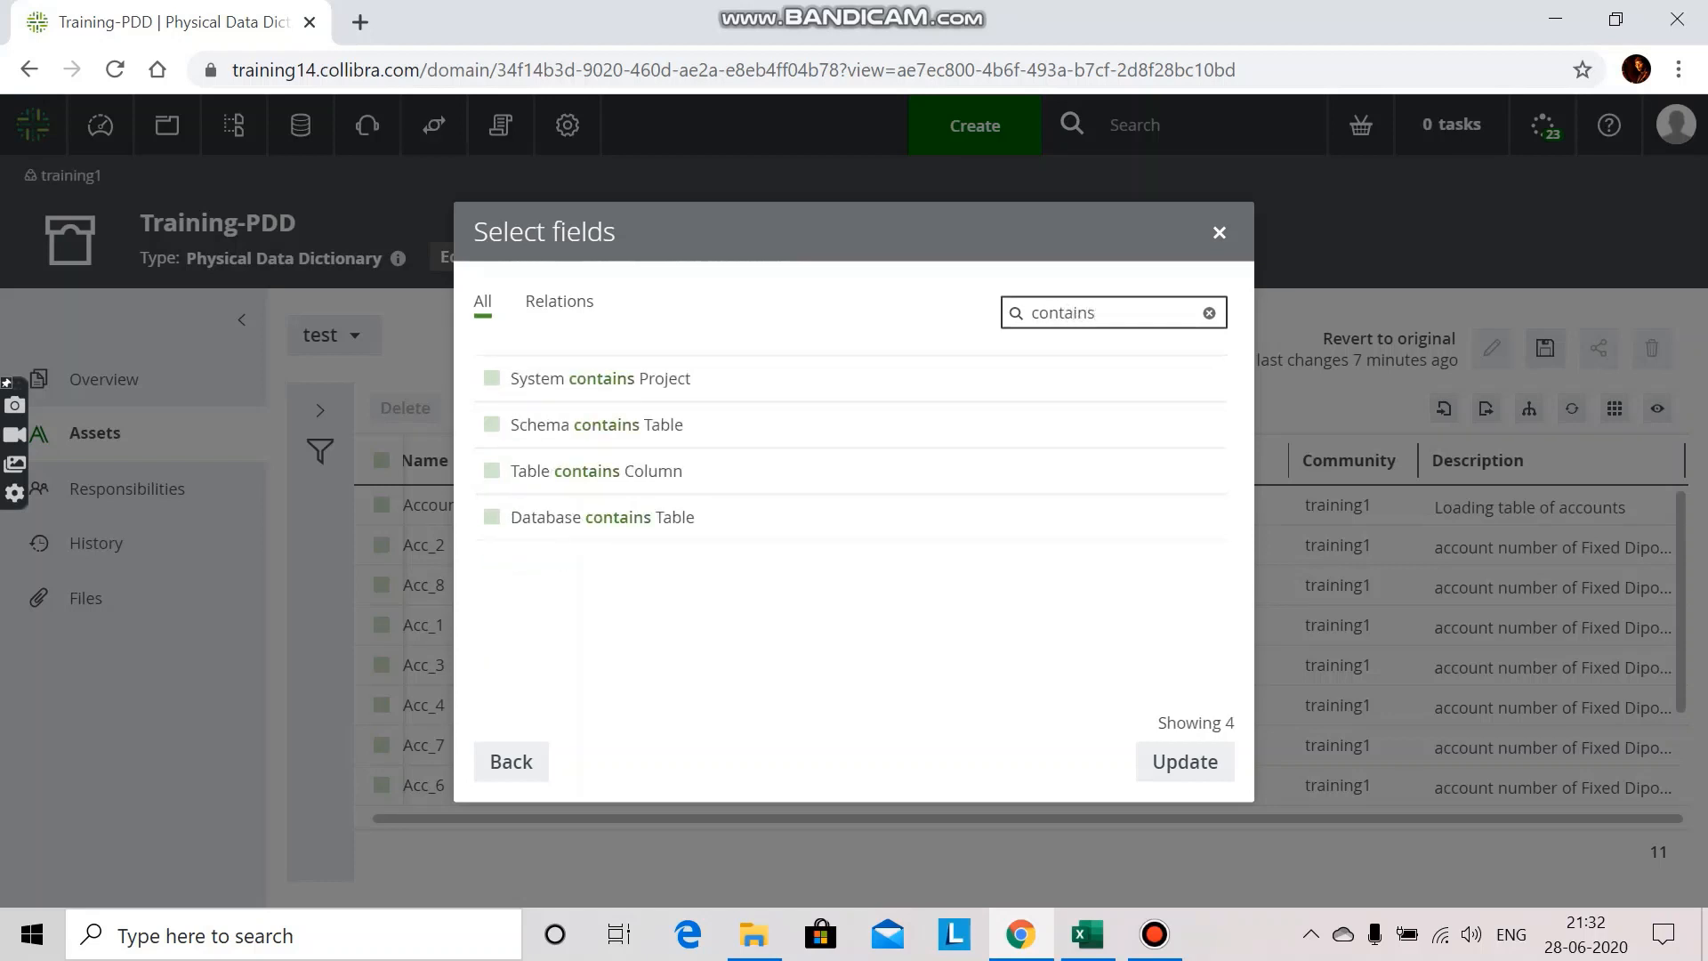
left_click(492, 470)
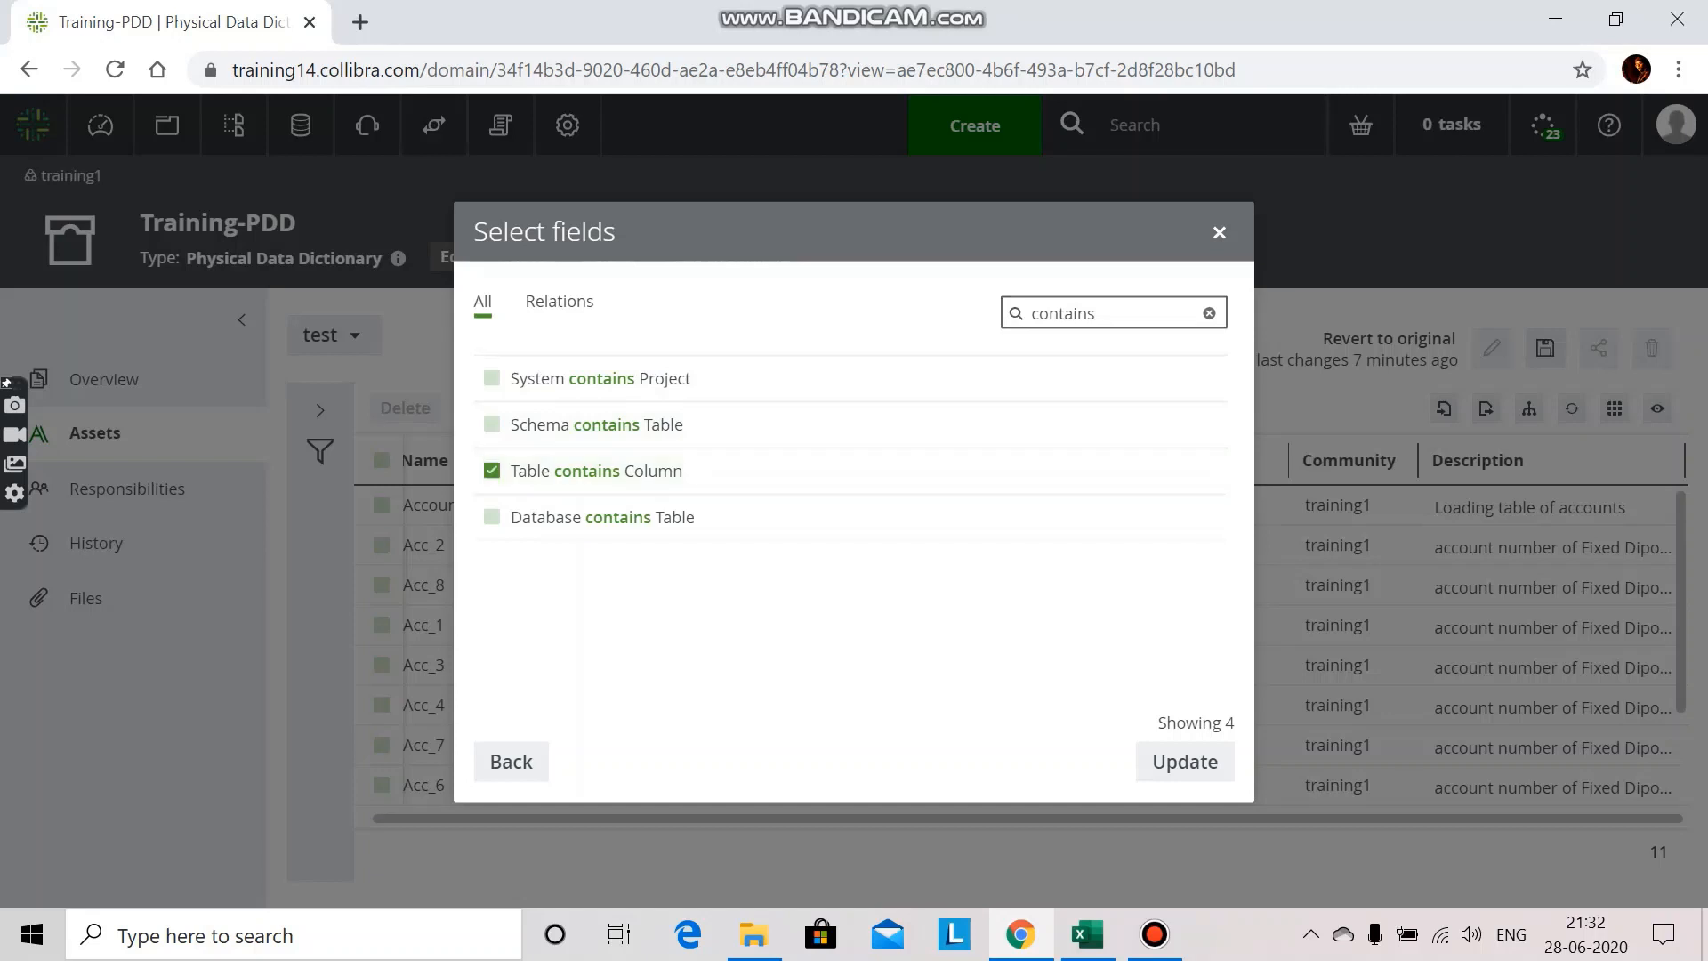
left_click(1185, 762)
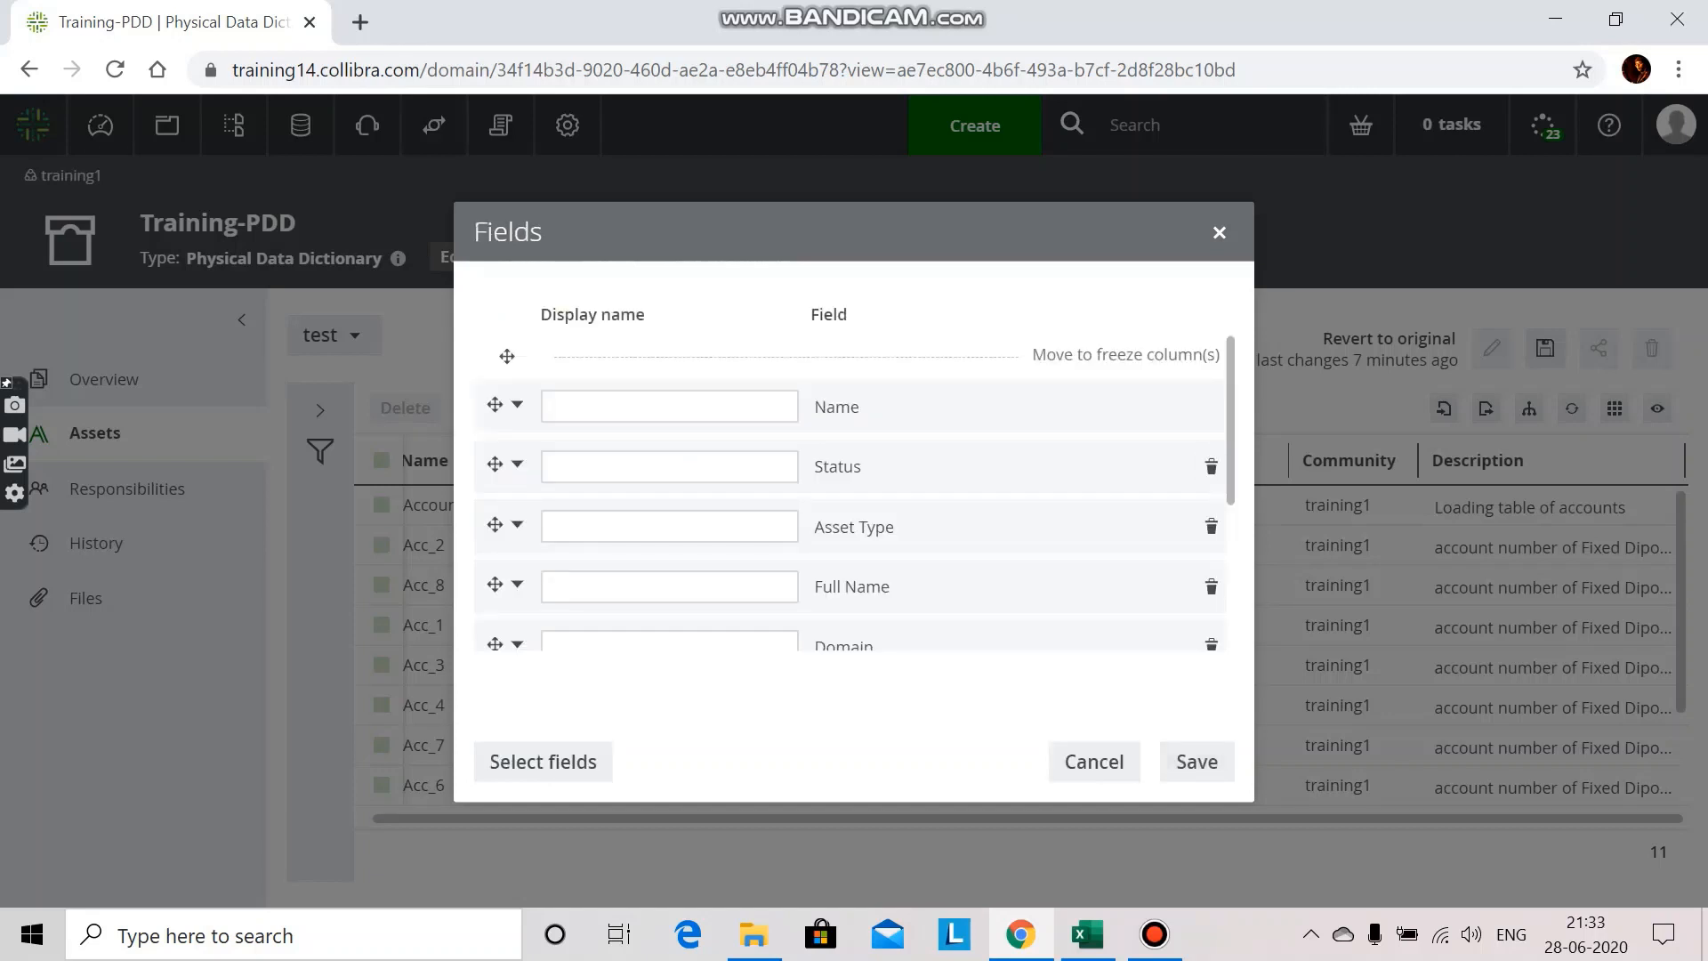
Step: Set the display names "Column is part of Table" for is part of and "Table contains column" for contains, and save the fields
scroll(853, 492, "down", 3)
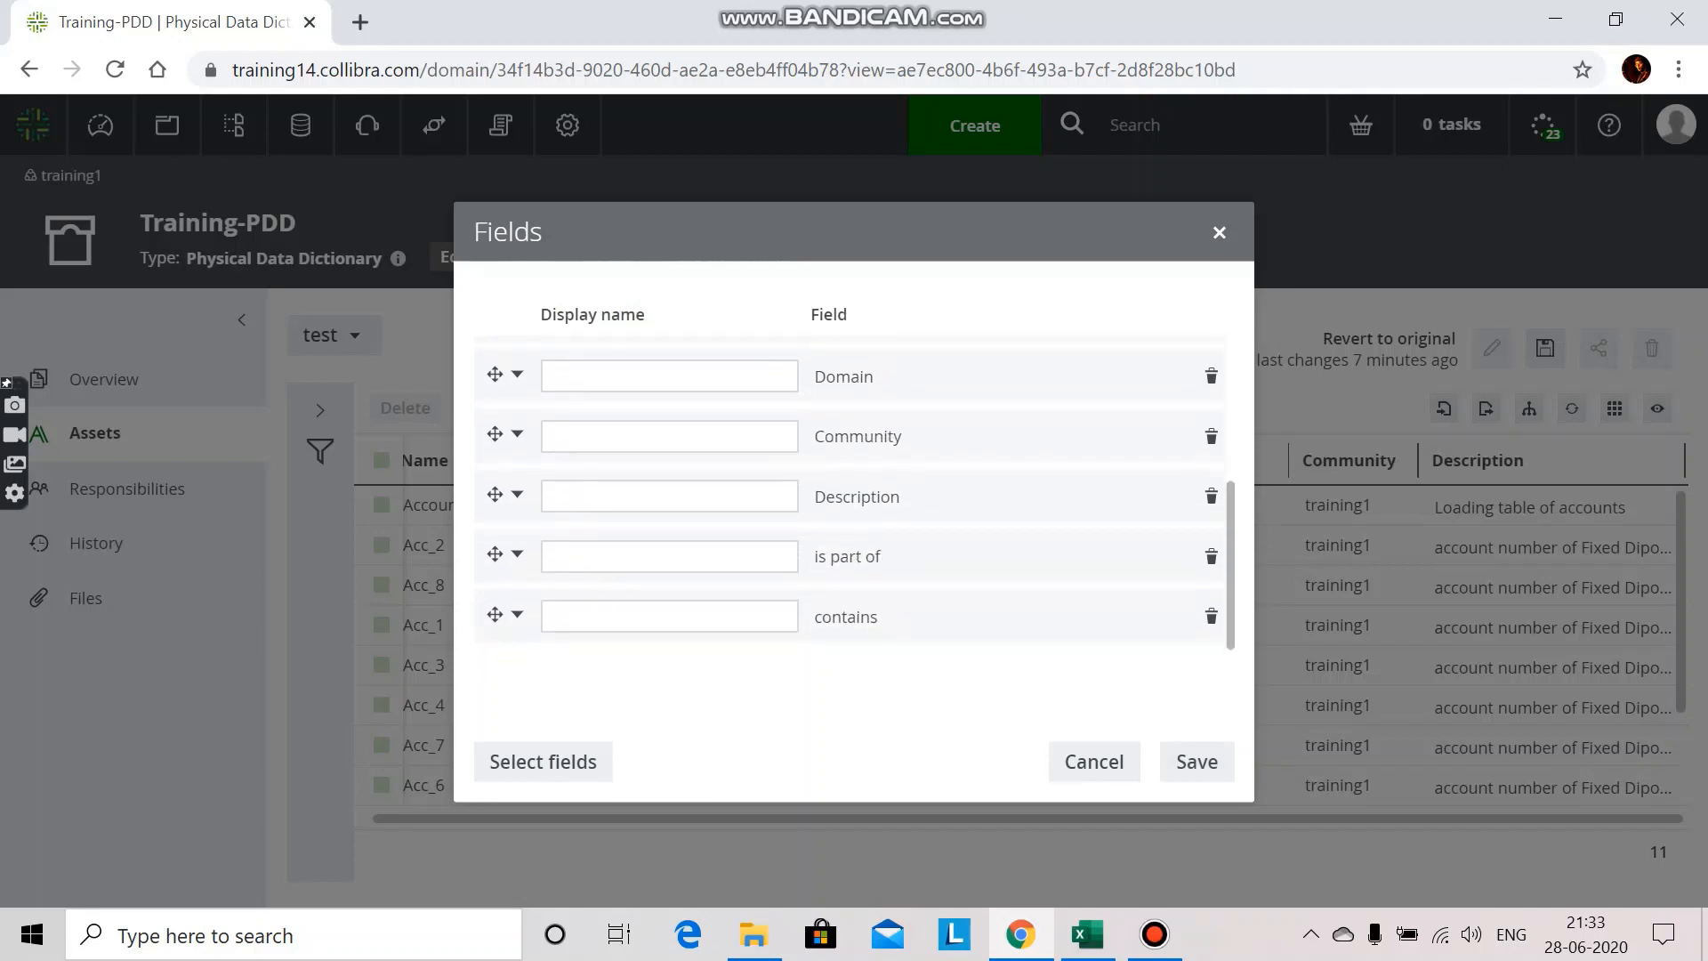
left_click(669, 556)
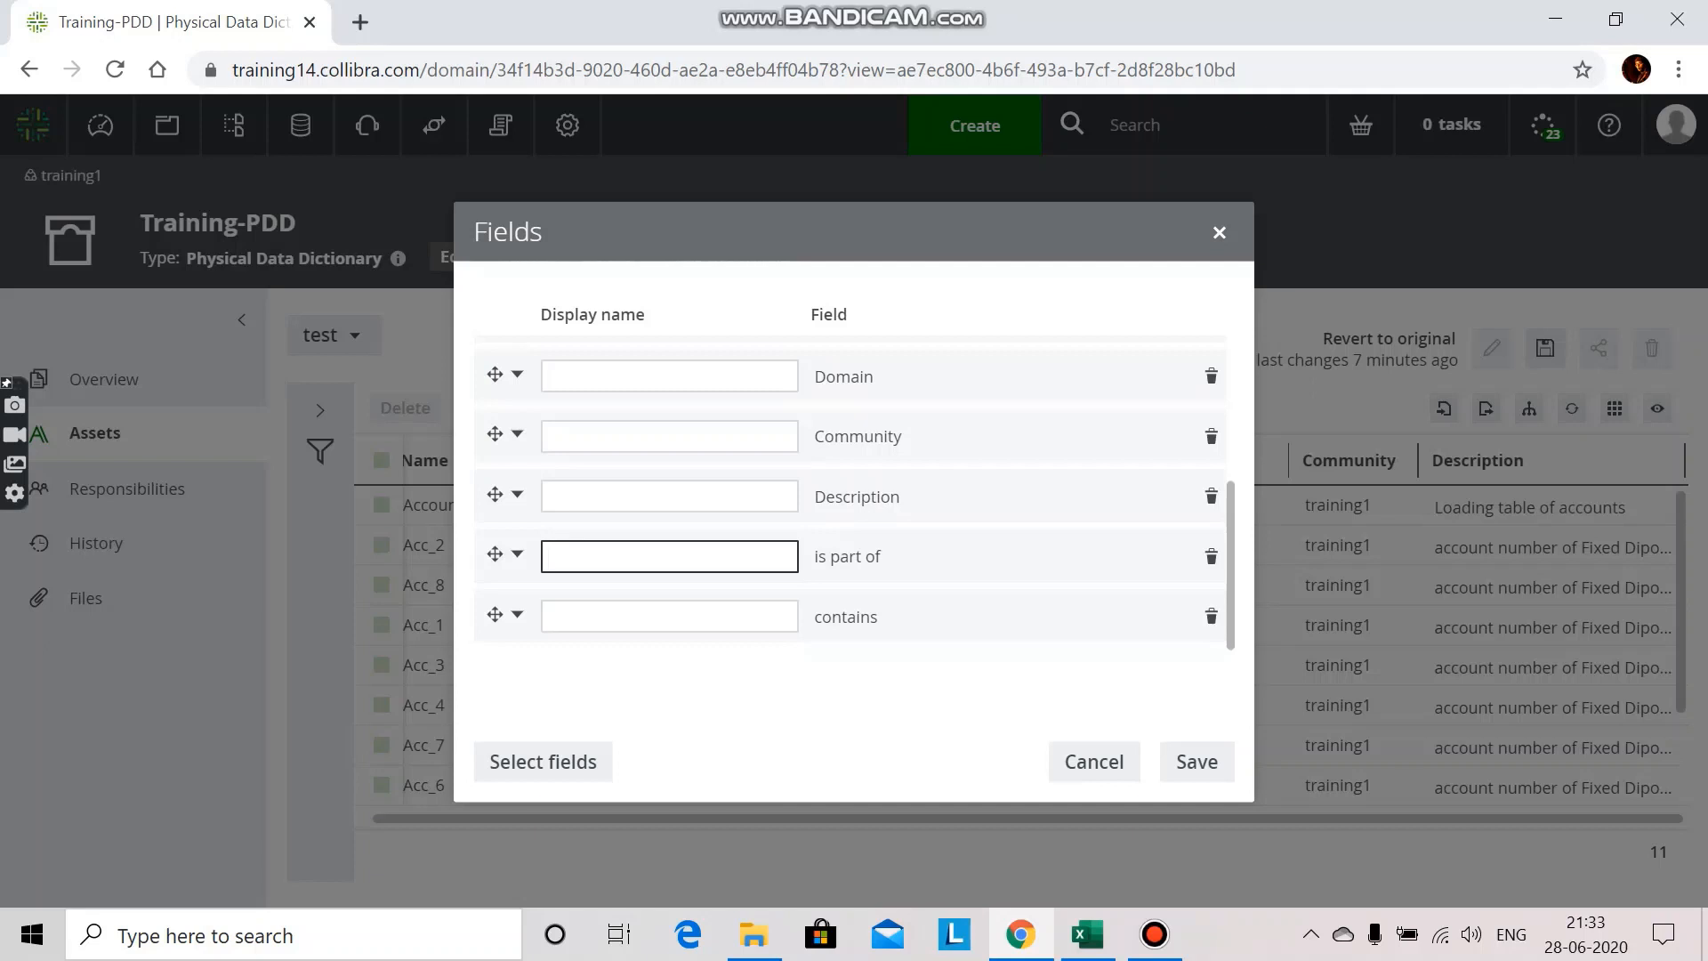
type("Column is part of Table")
left_click(669, 617)
type("Ta")
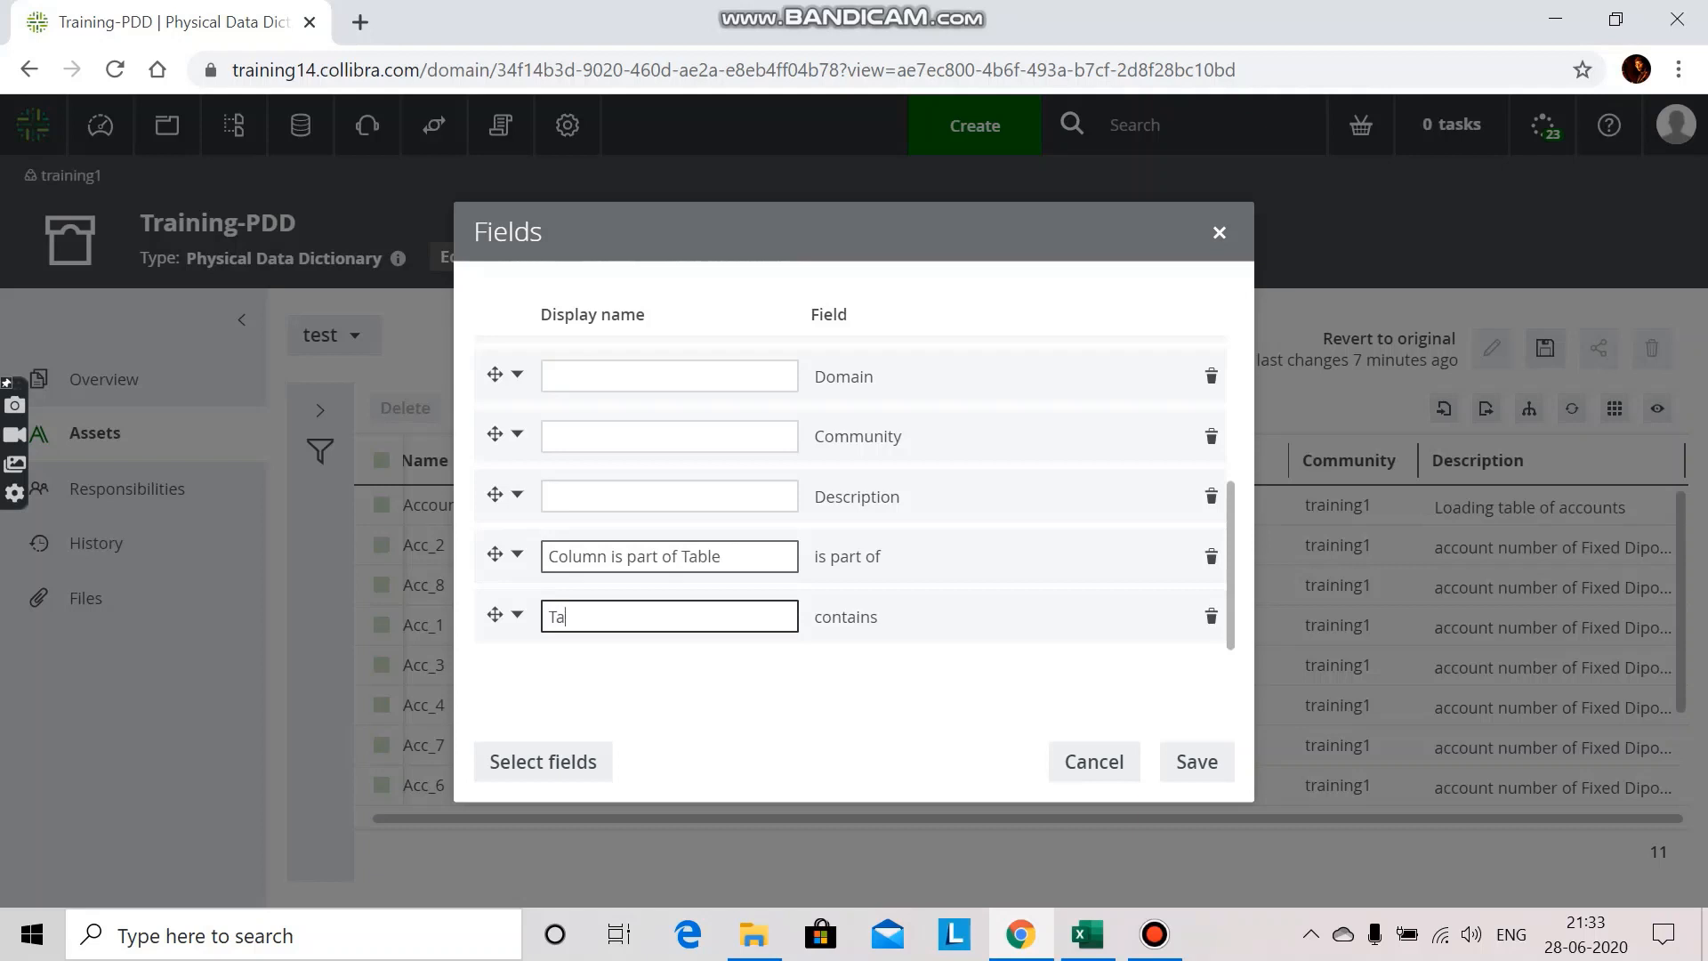
type("ble contains column")
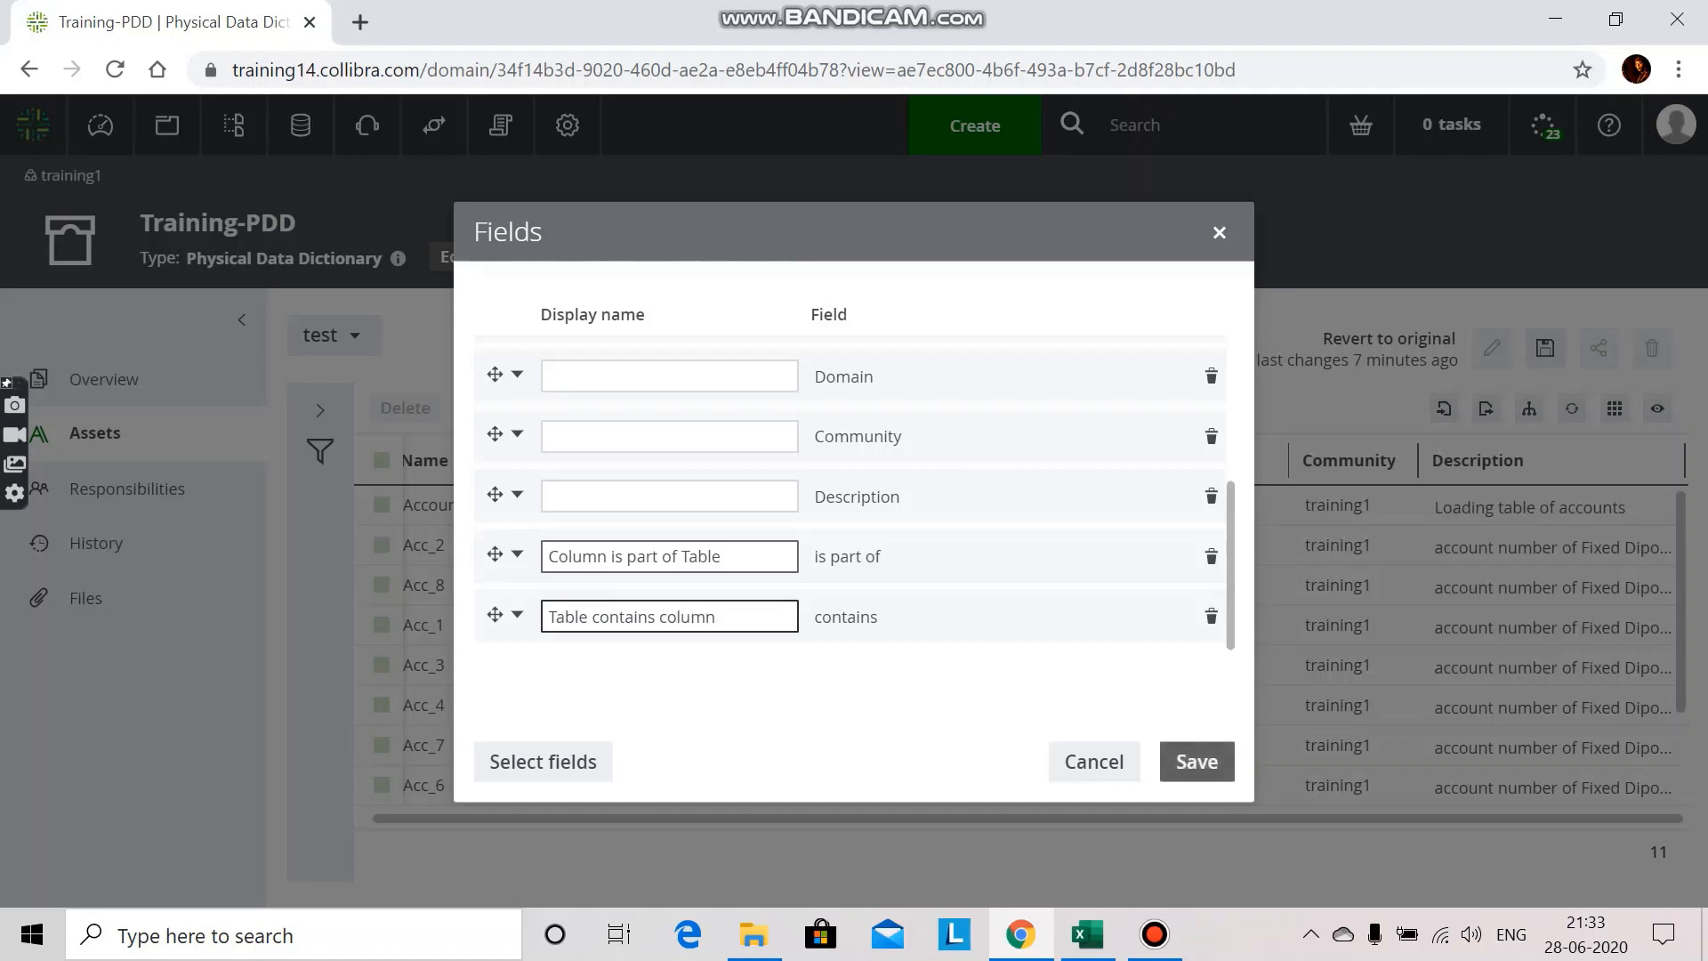
left_click(1196, 761)
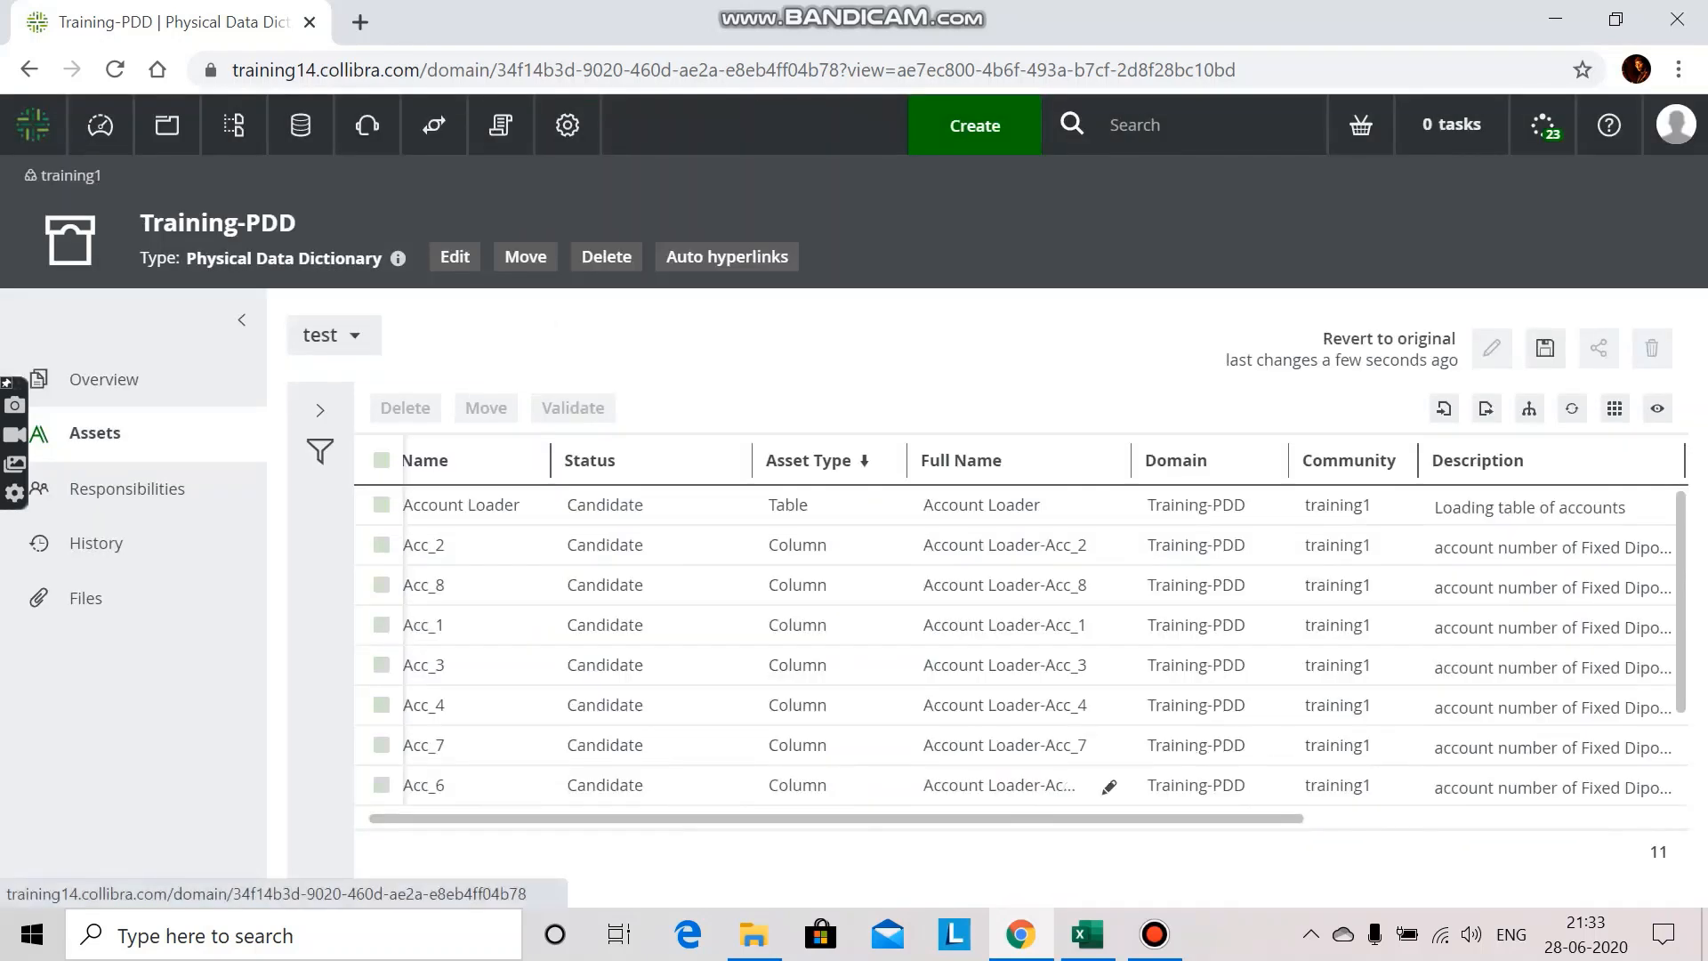
Step: Set Acc_2's "Column is part of Table" relation to the Account Loader table from training1 > Training-PDD and apply it
left_click_drag(1067, 818, 1450, 812)
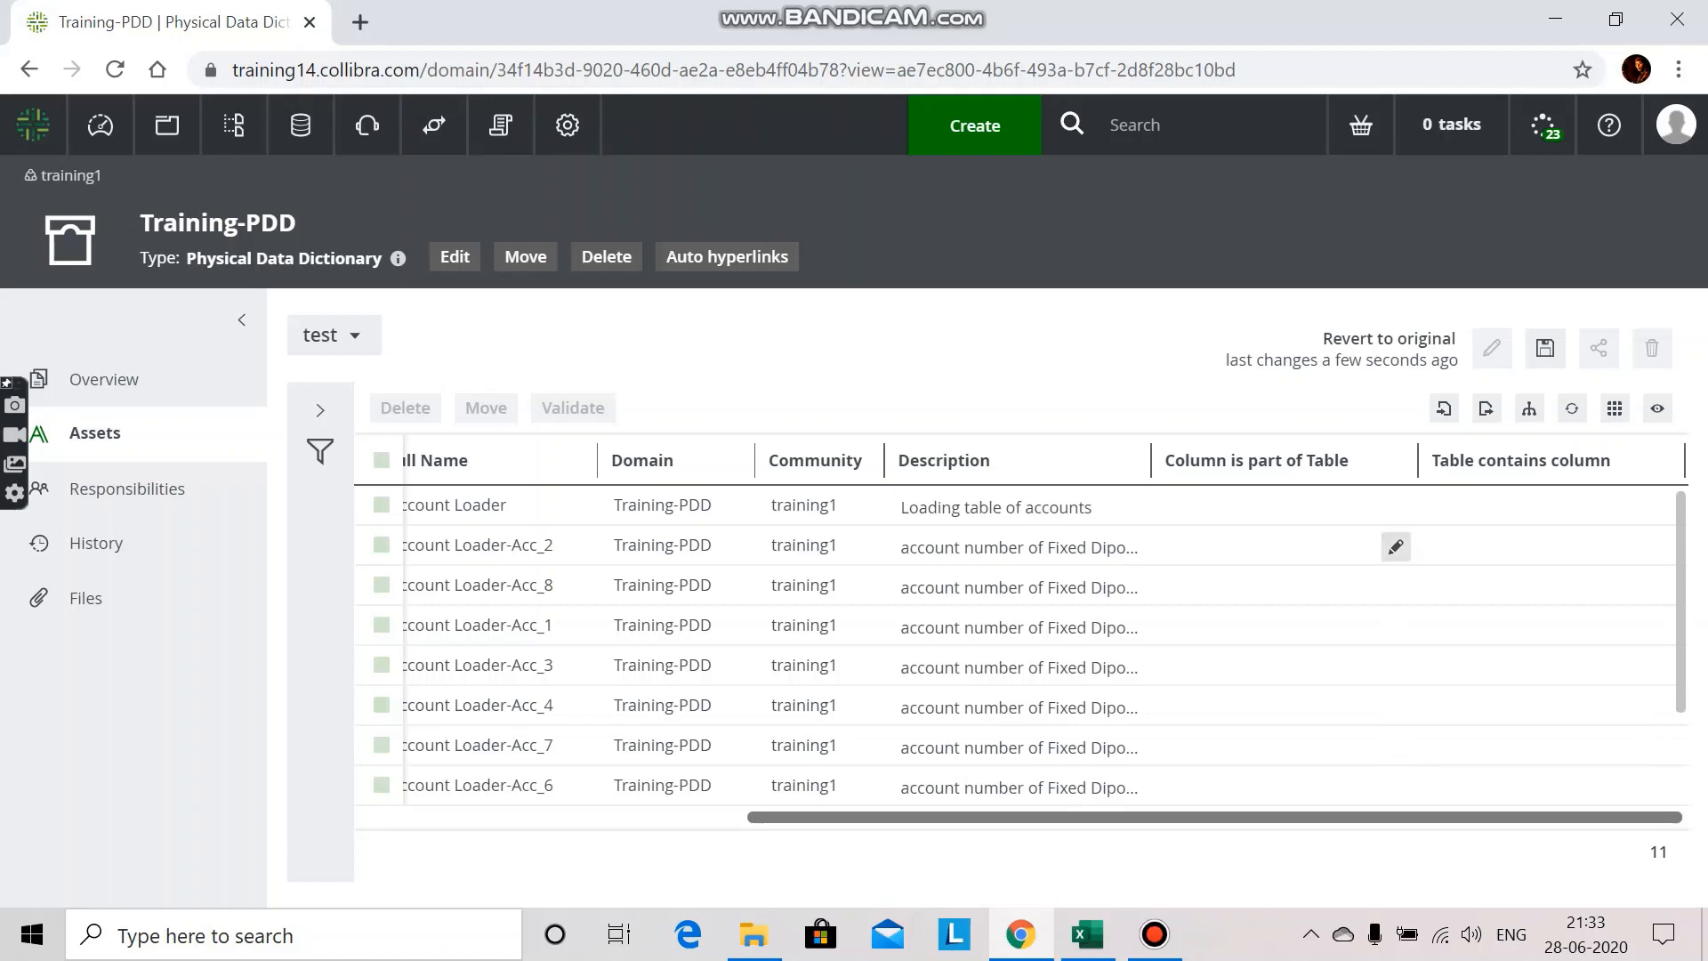
left_click(1395, 547)
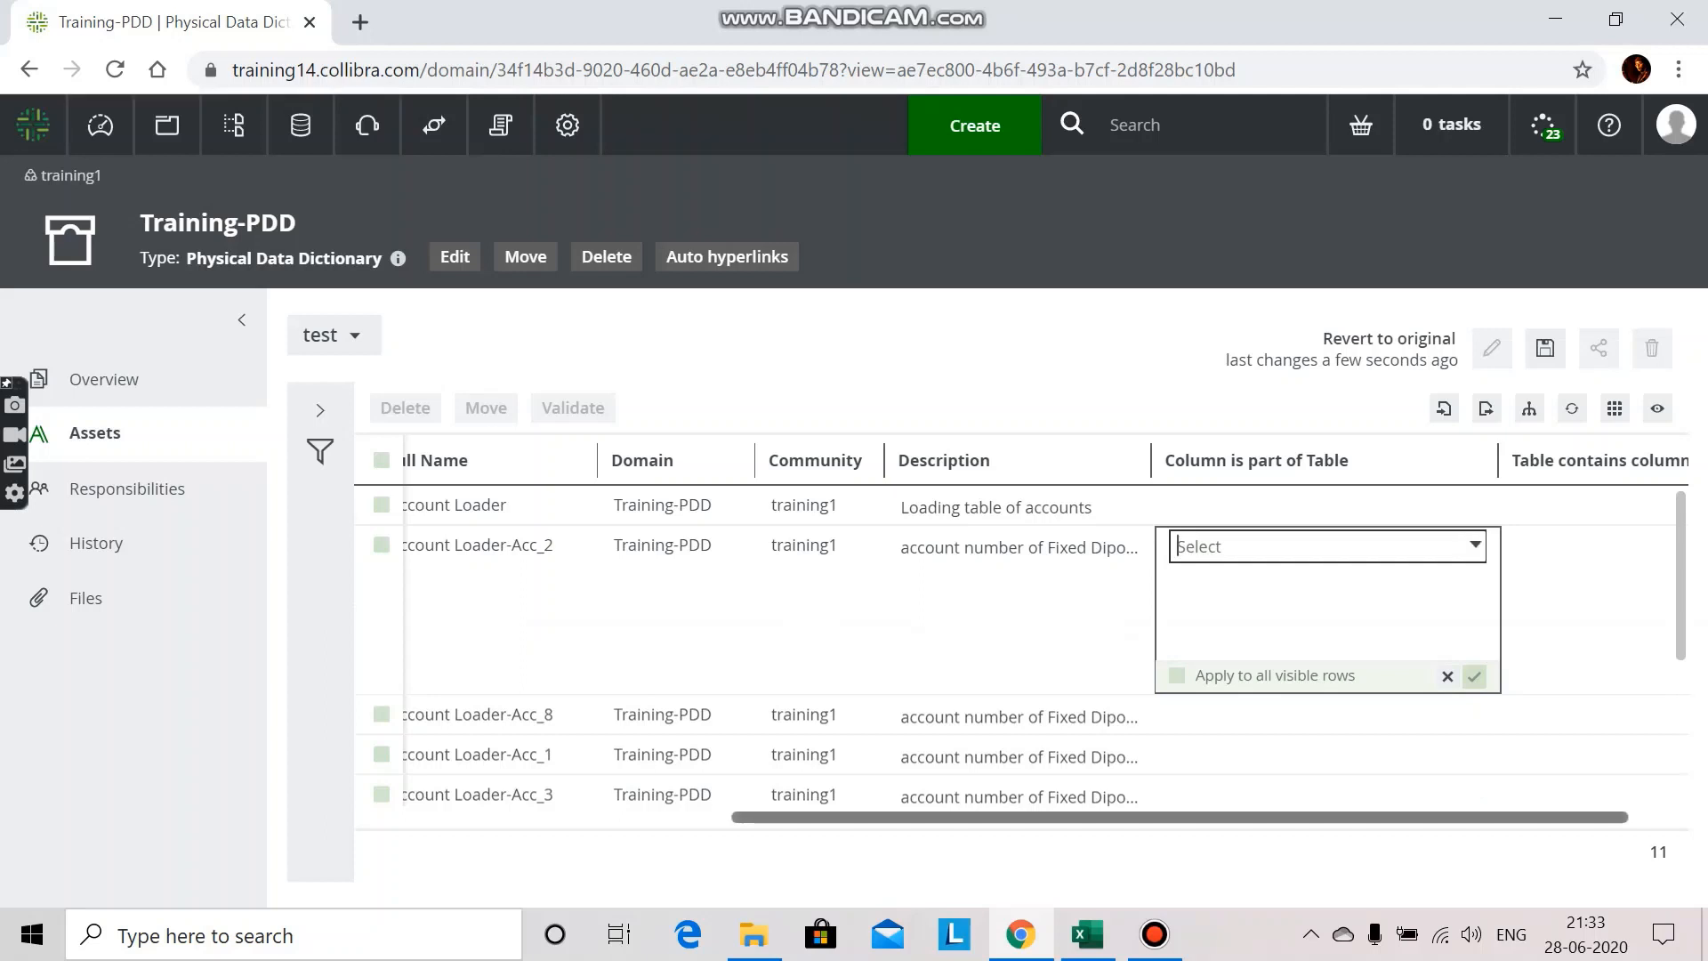
left_click(1395, 816)
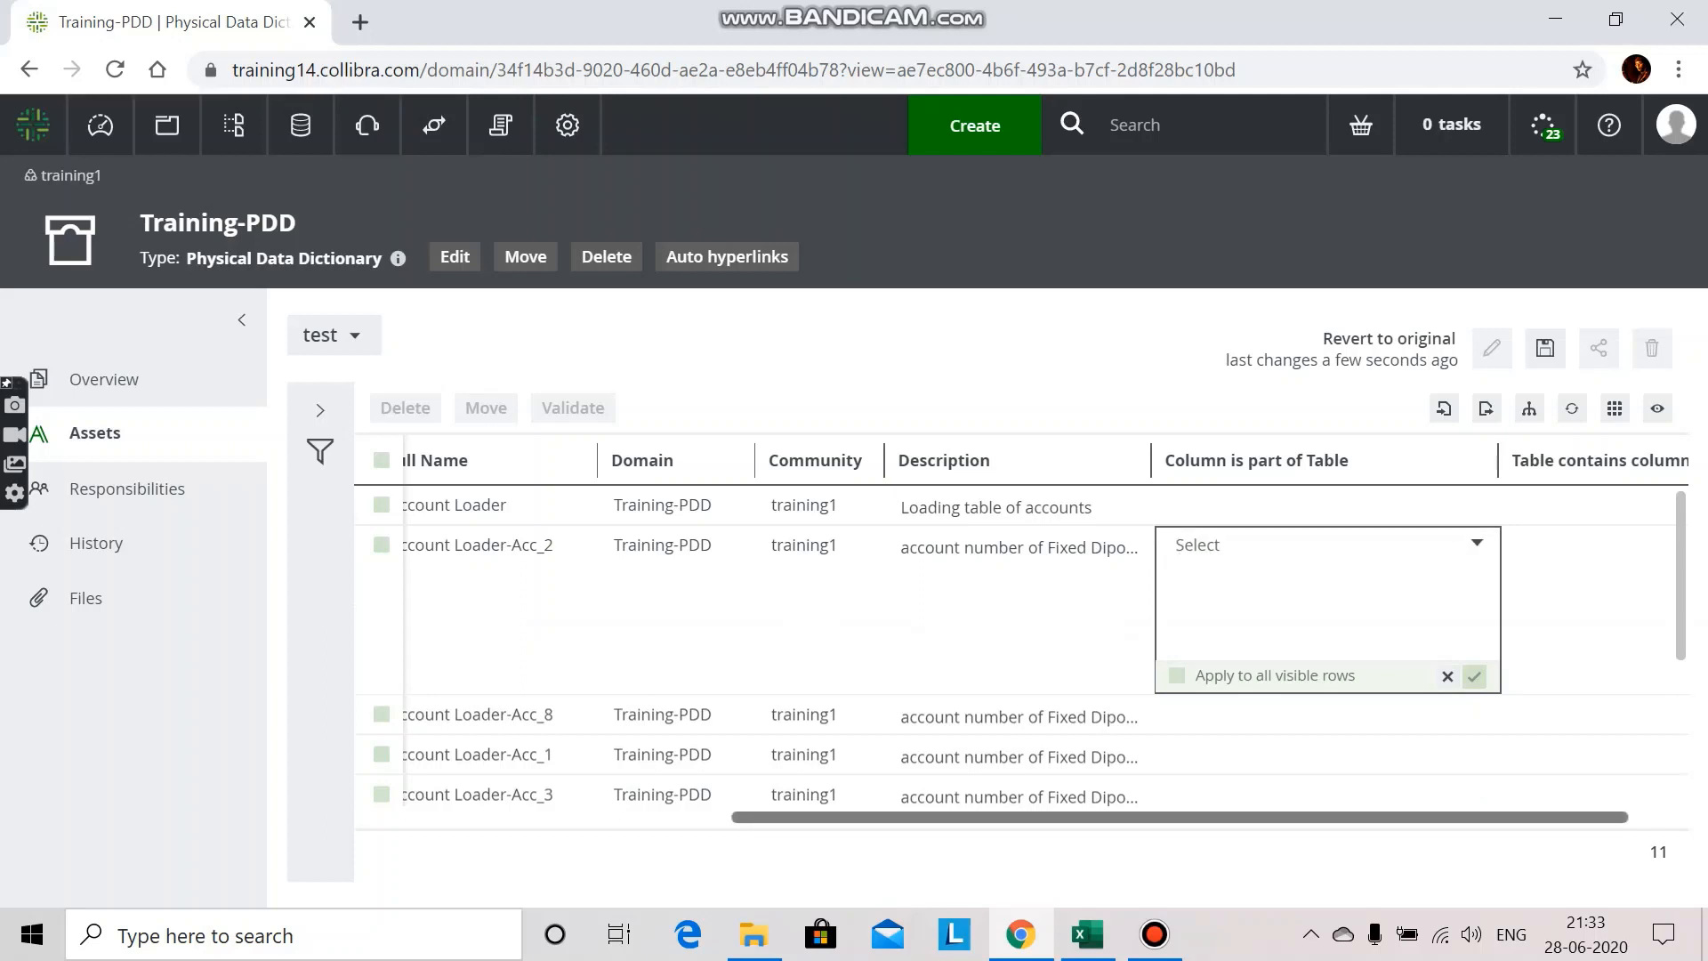
left_click_drag(1245, 816, 869, 816)
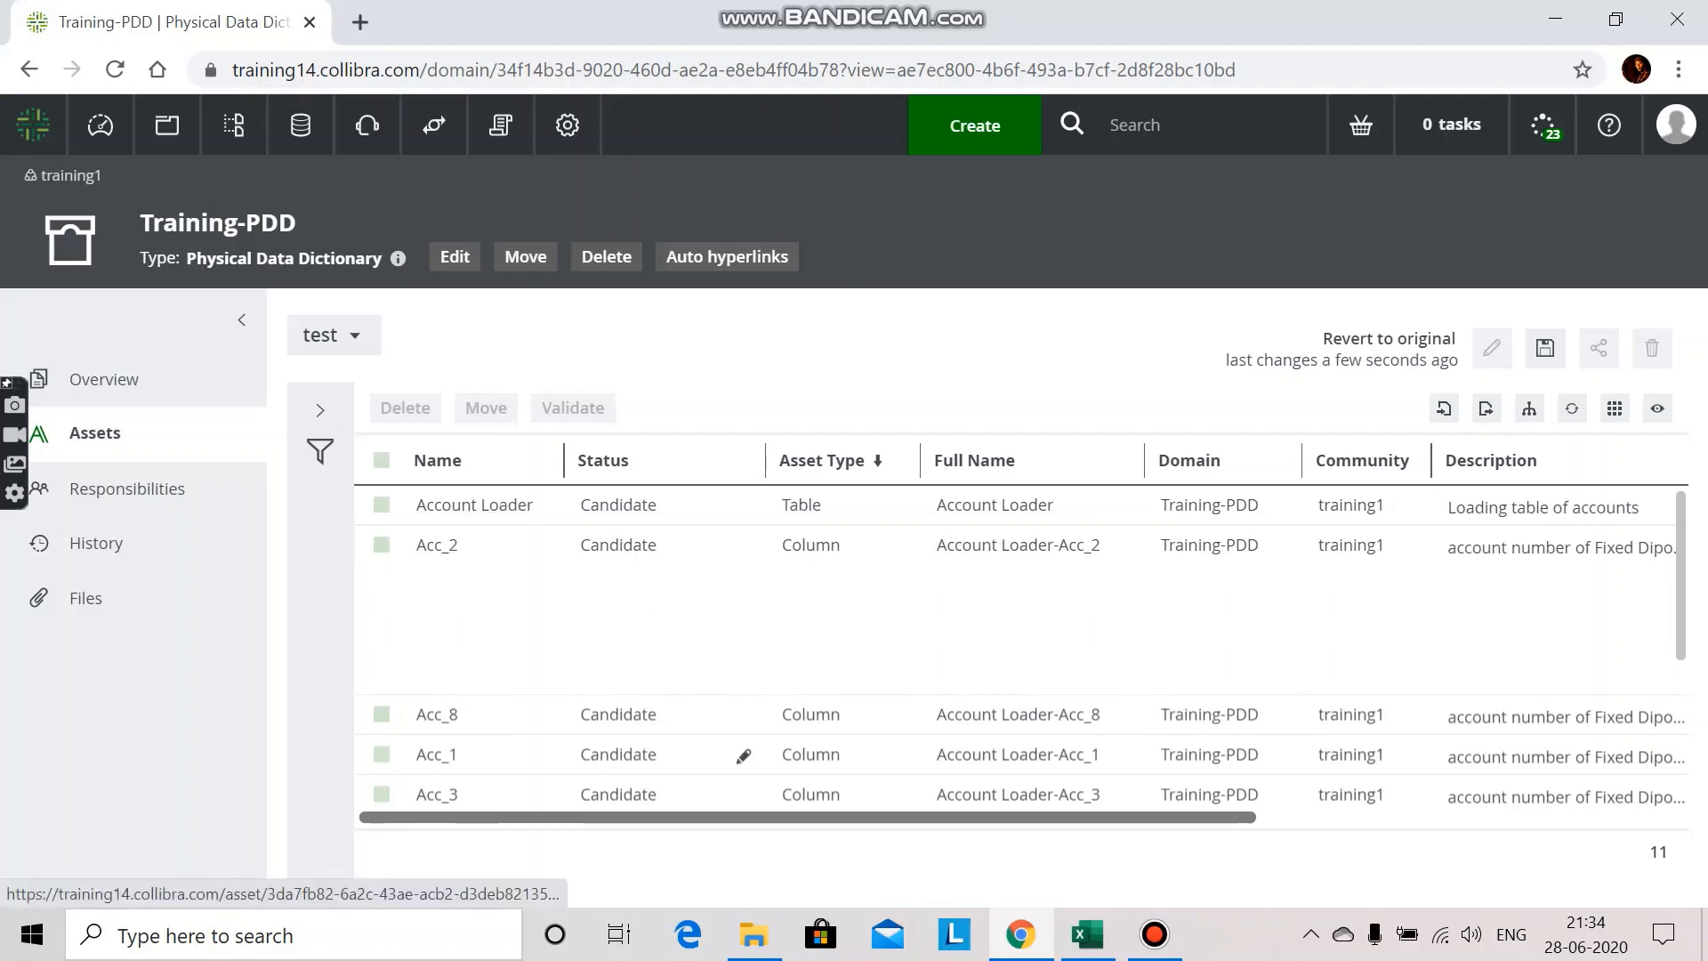
left_click_drag(712, 816, 1125, 817)
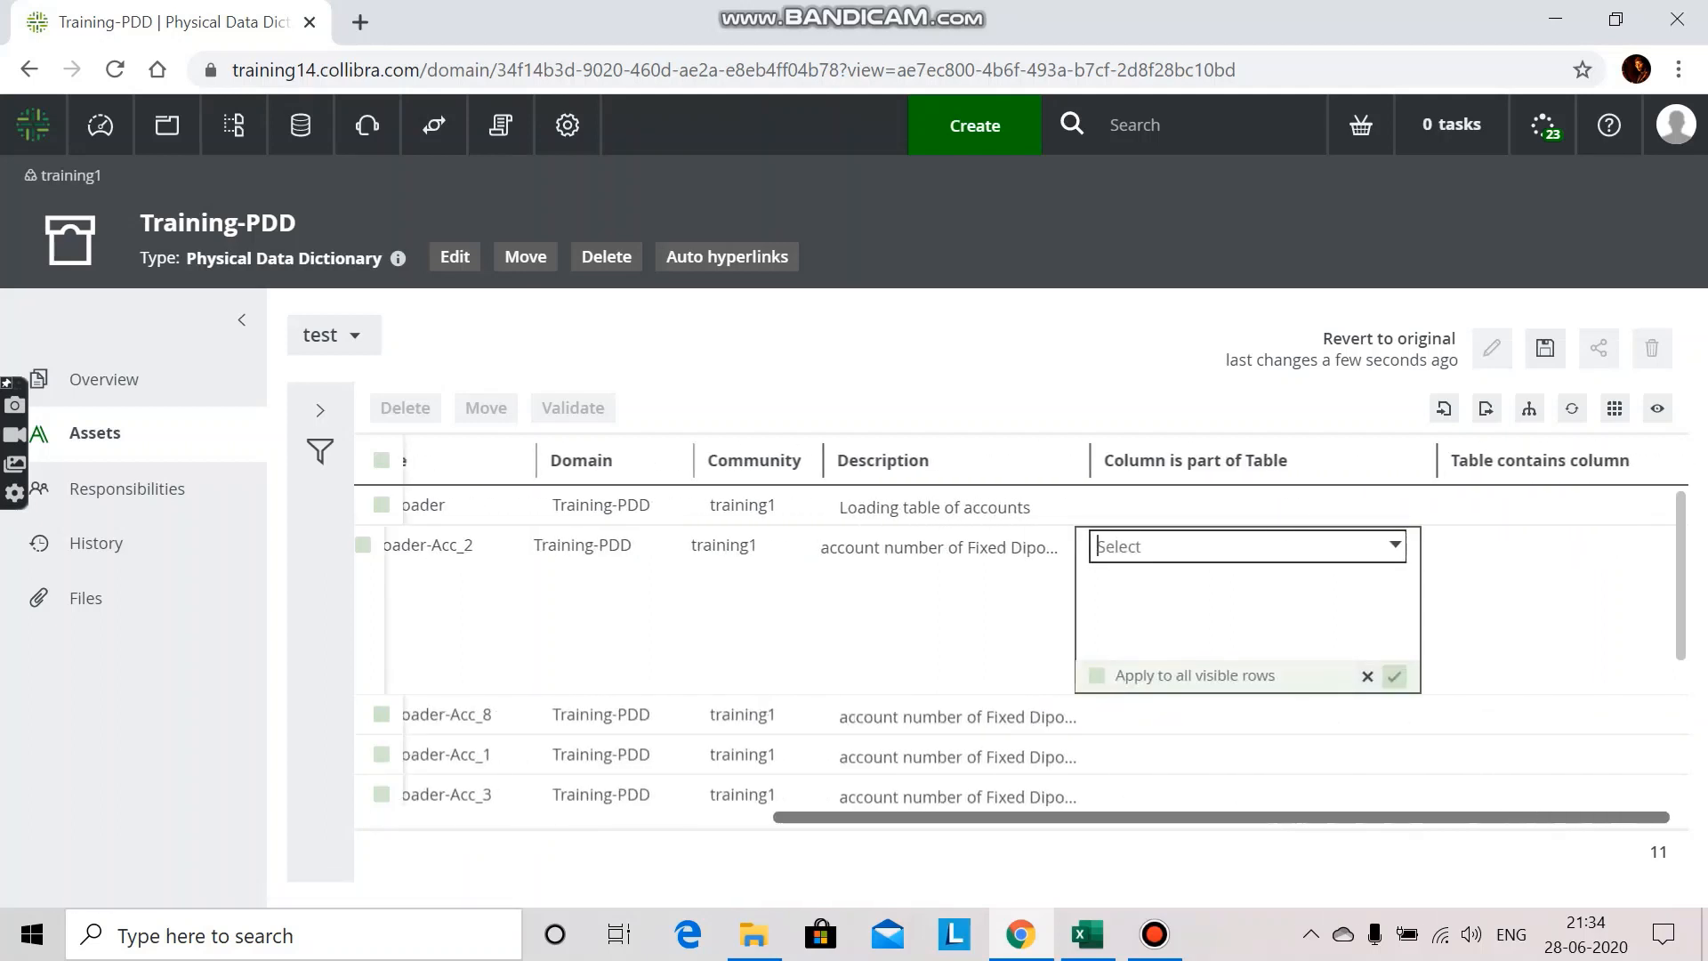
type("acc")
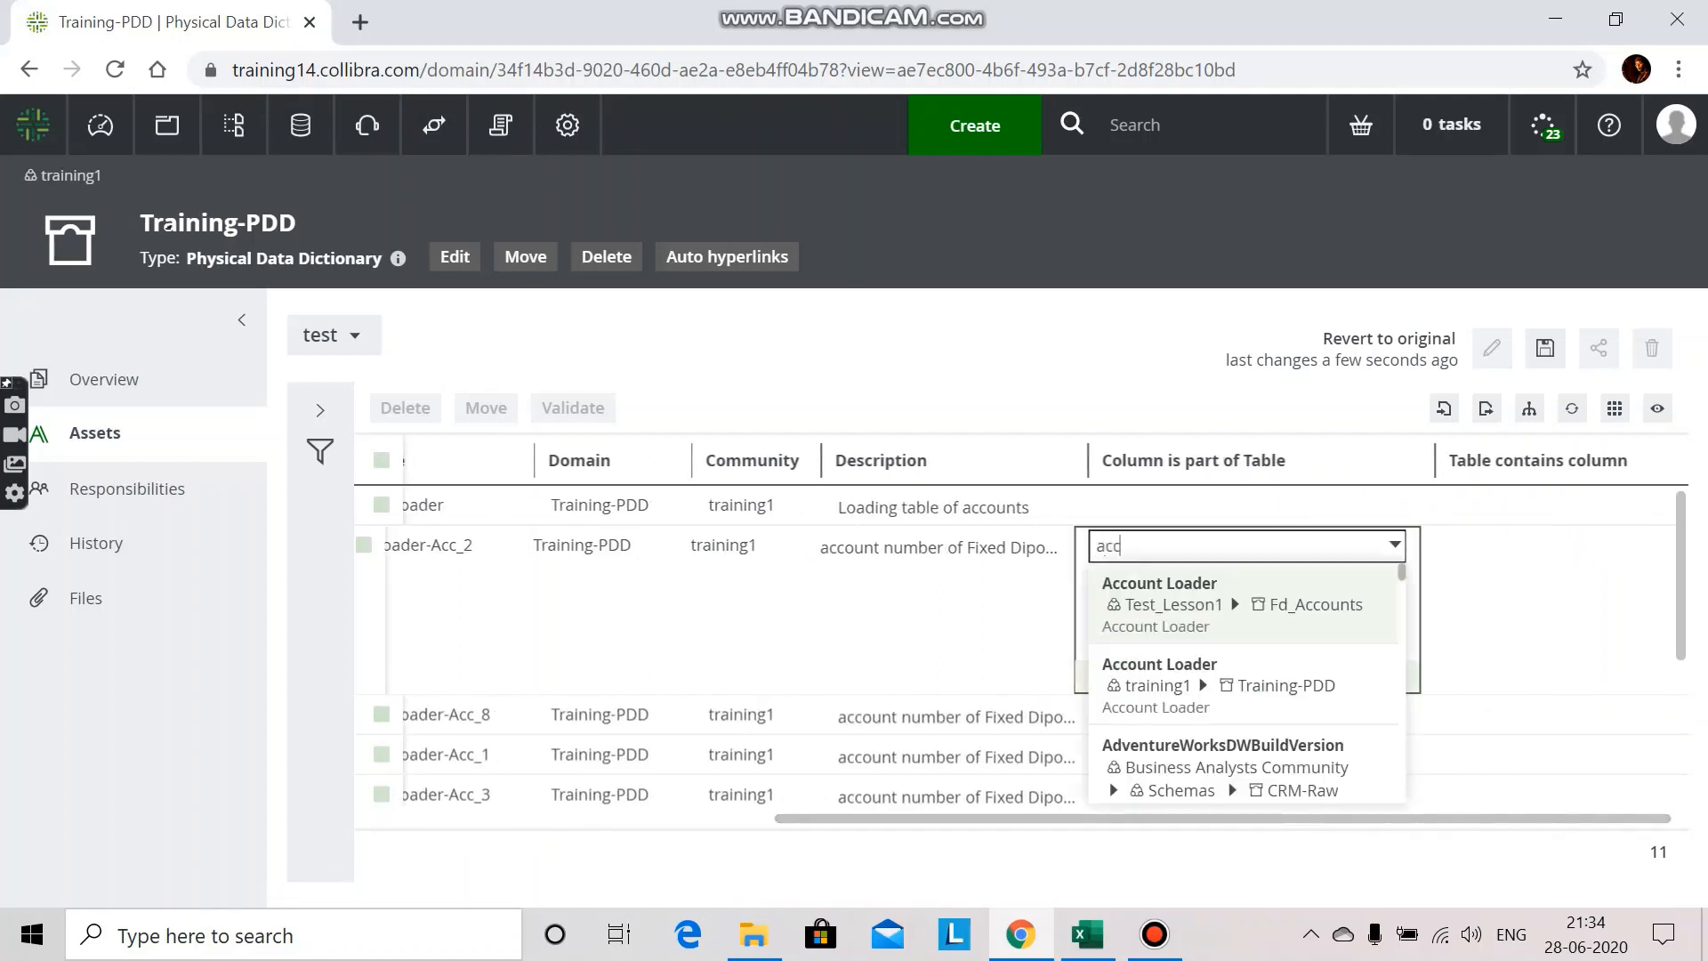
type("ount")
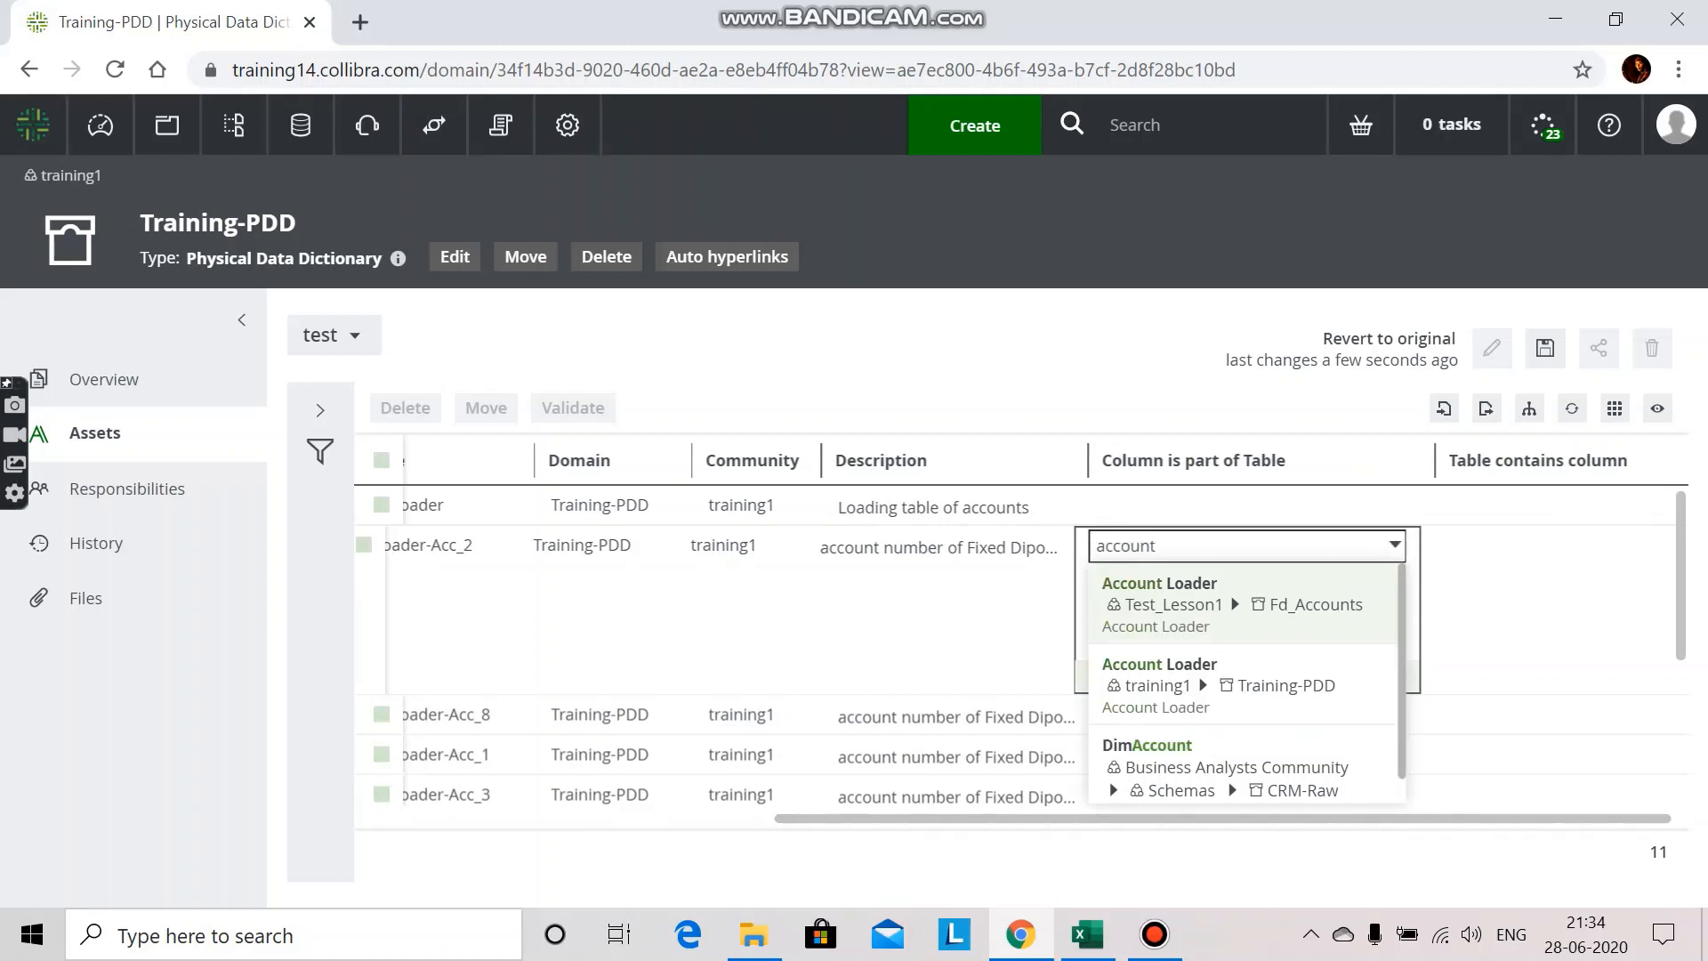
key("Down")
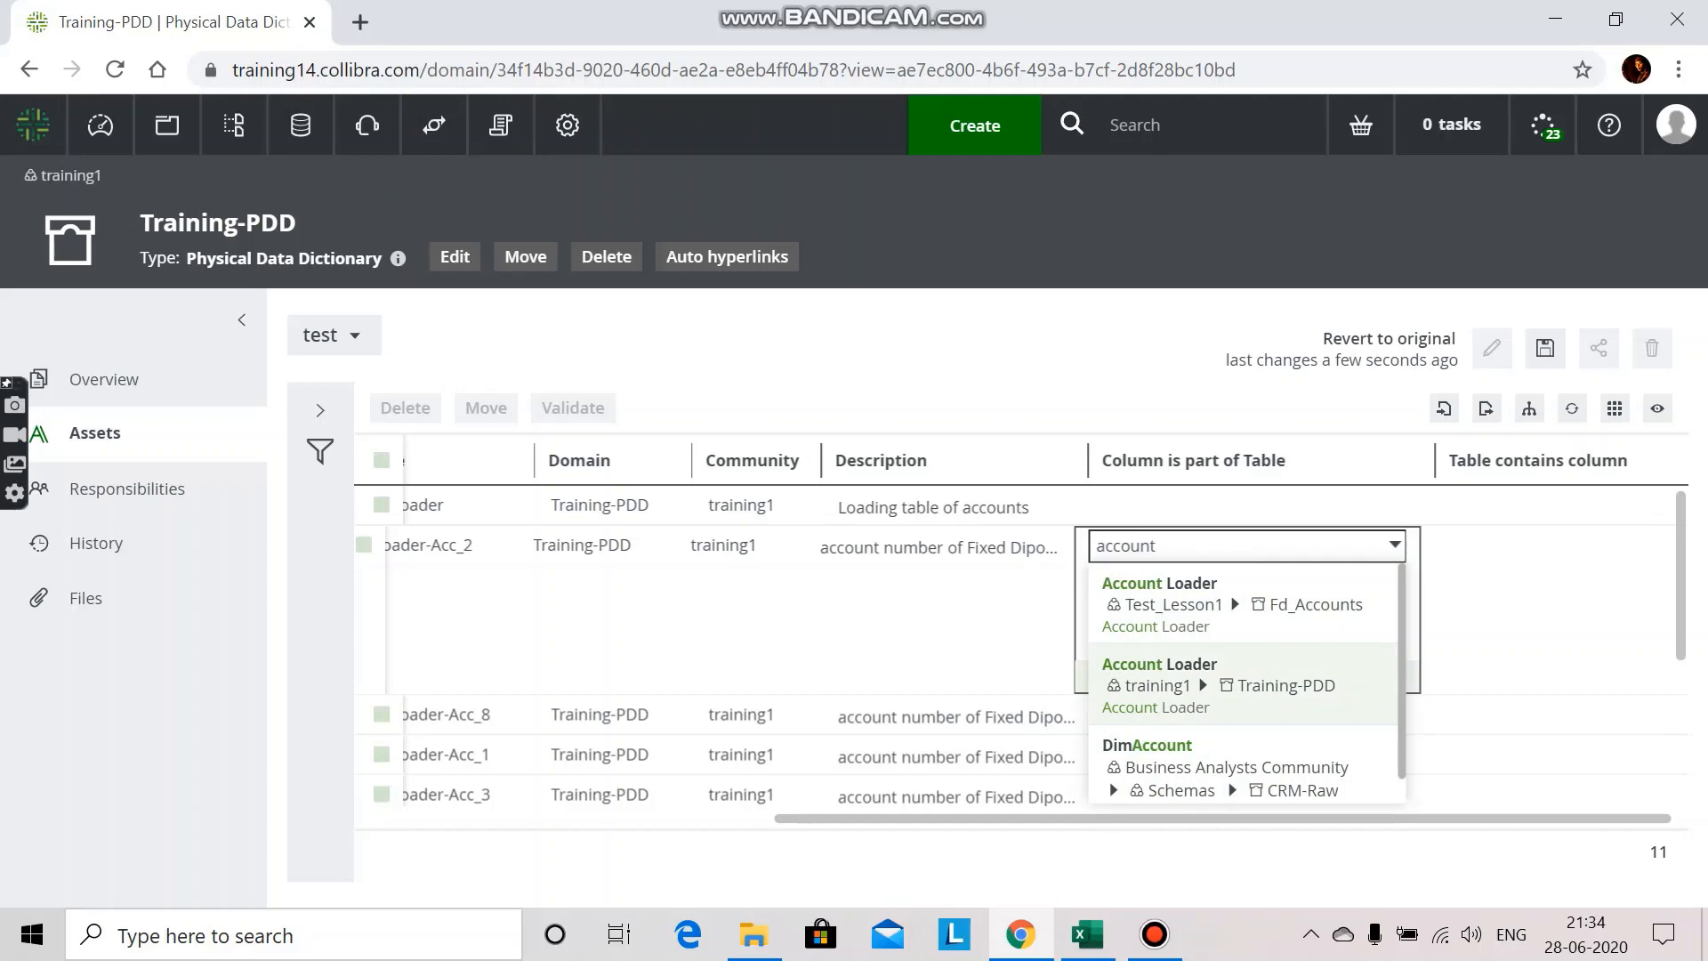
key("Up")
key("Down")
key("Up")
key("Down")
key("Down")
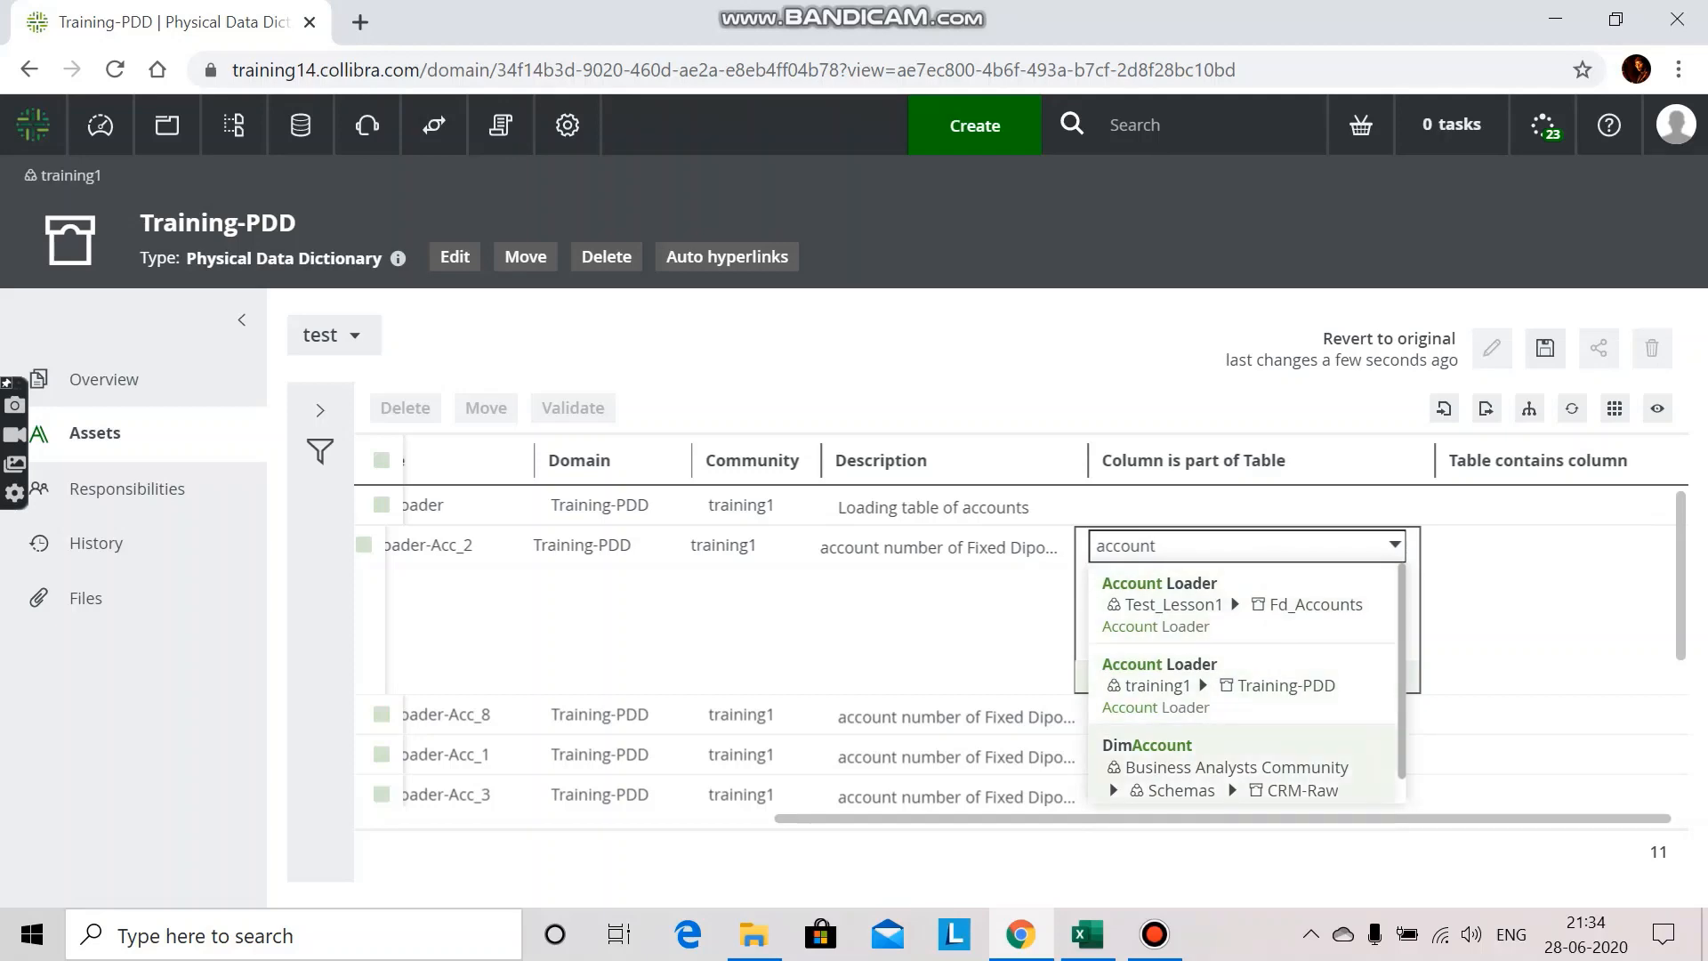
key("Up")
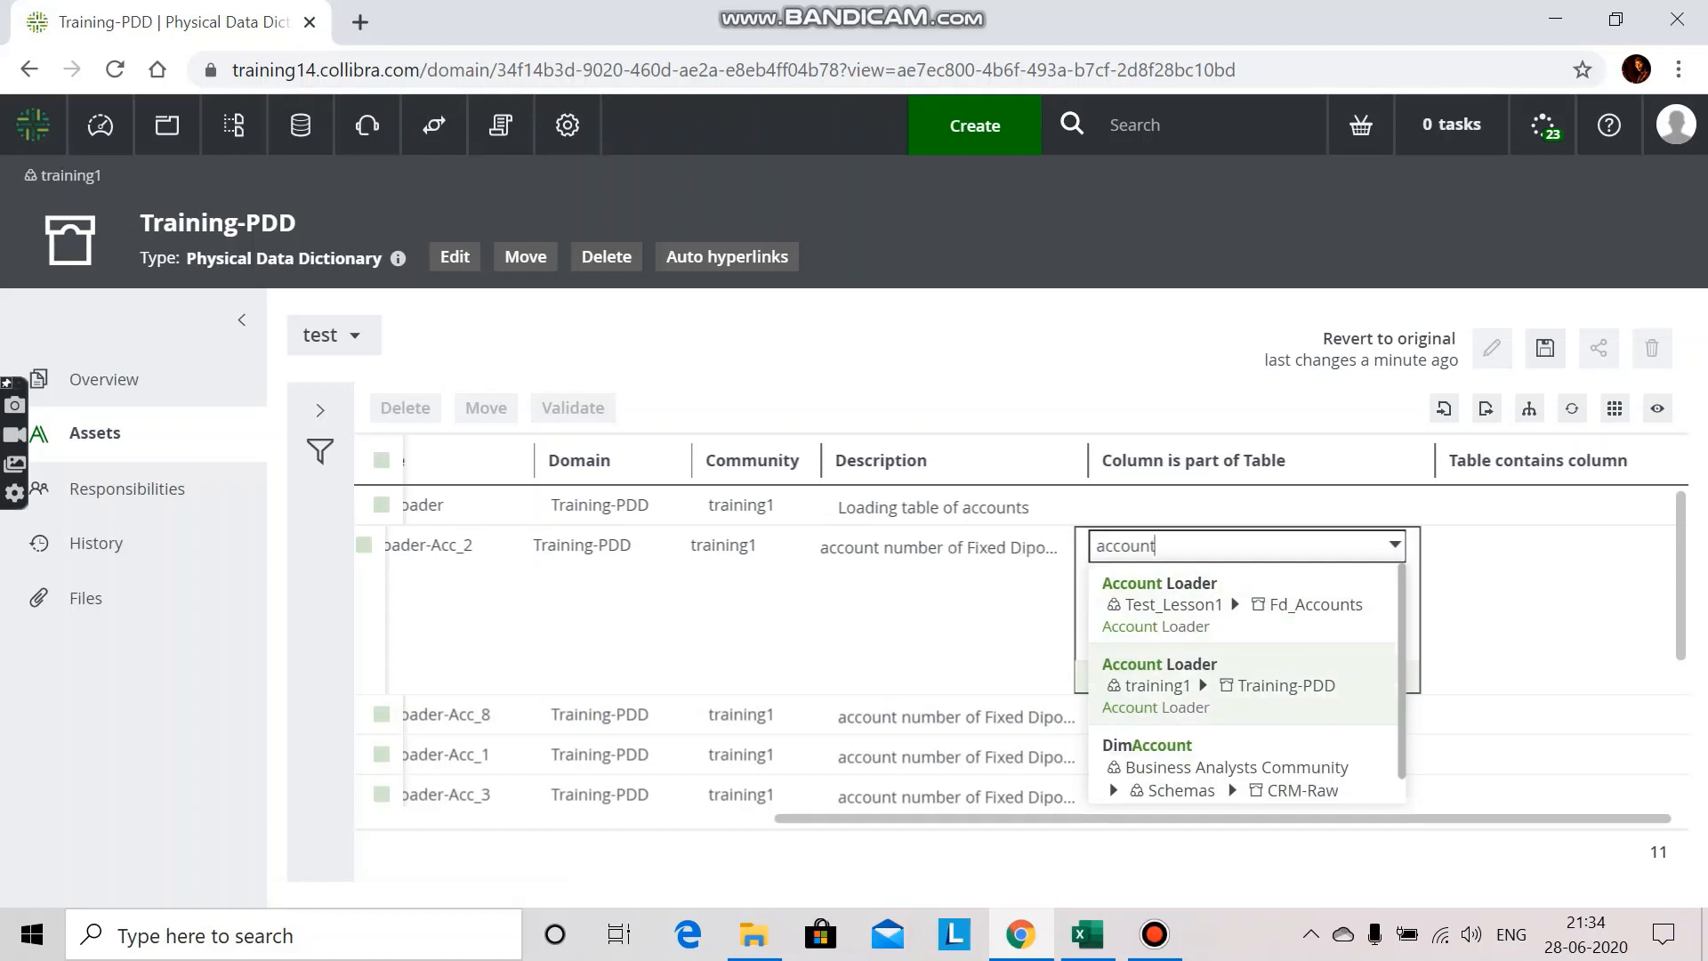
key("Return")
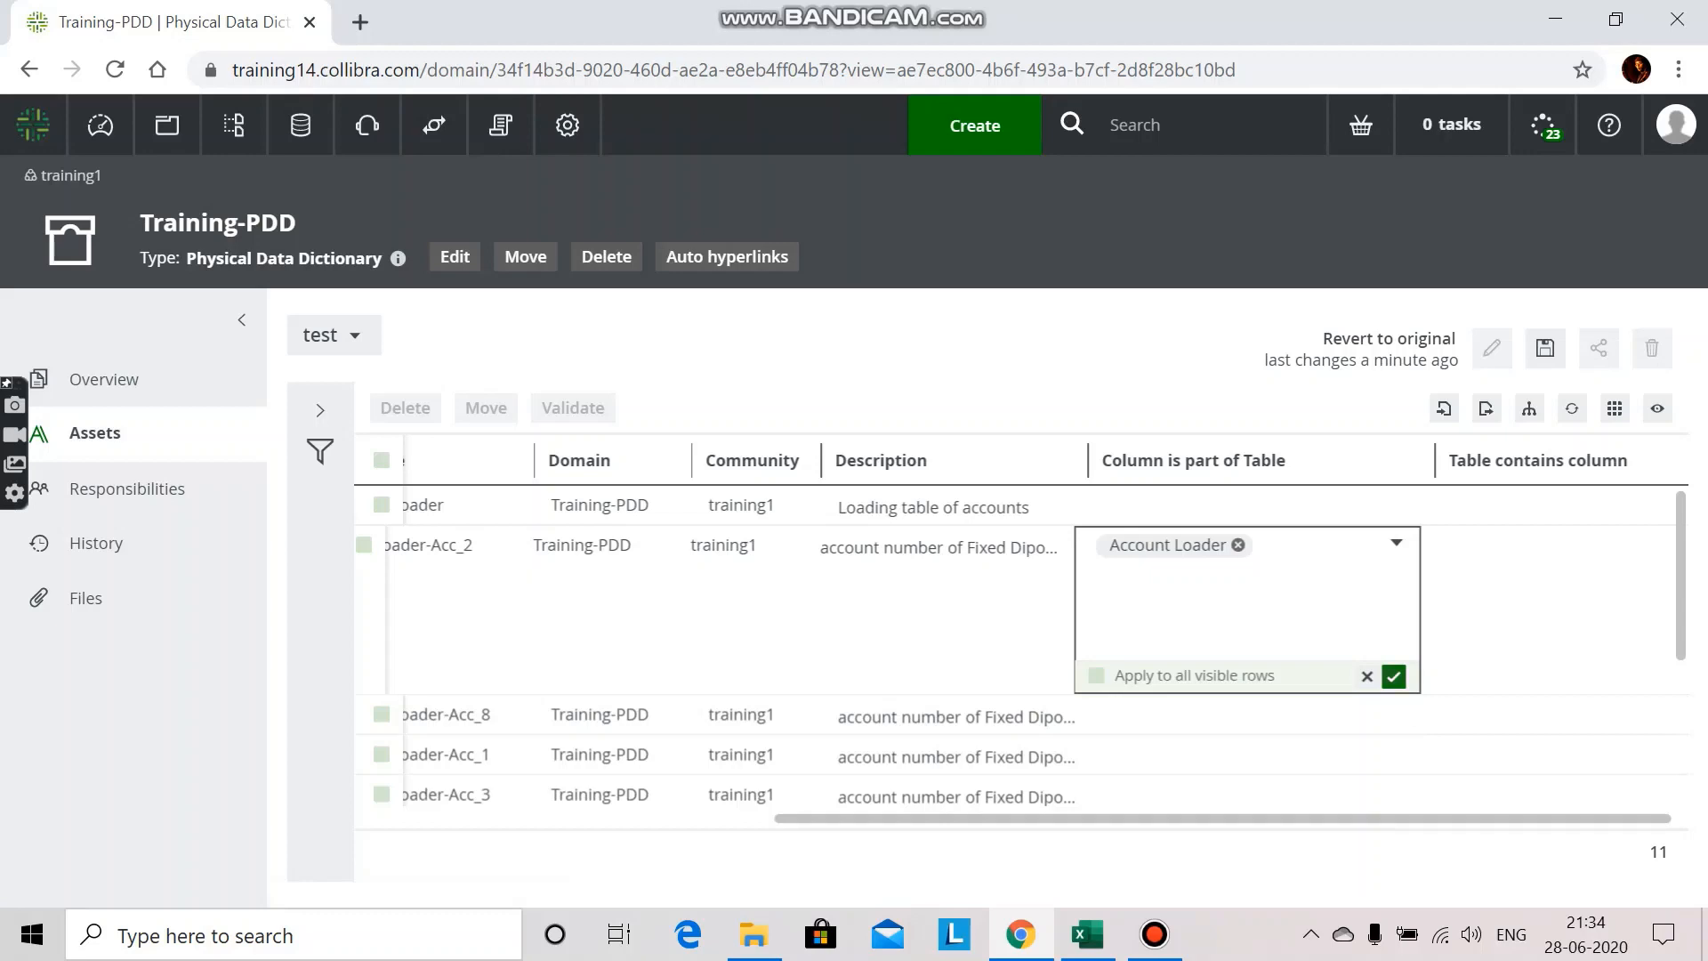
left_click(1394, 676)
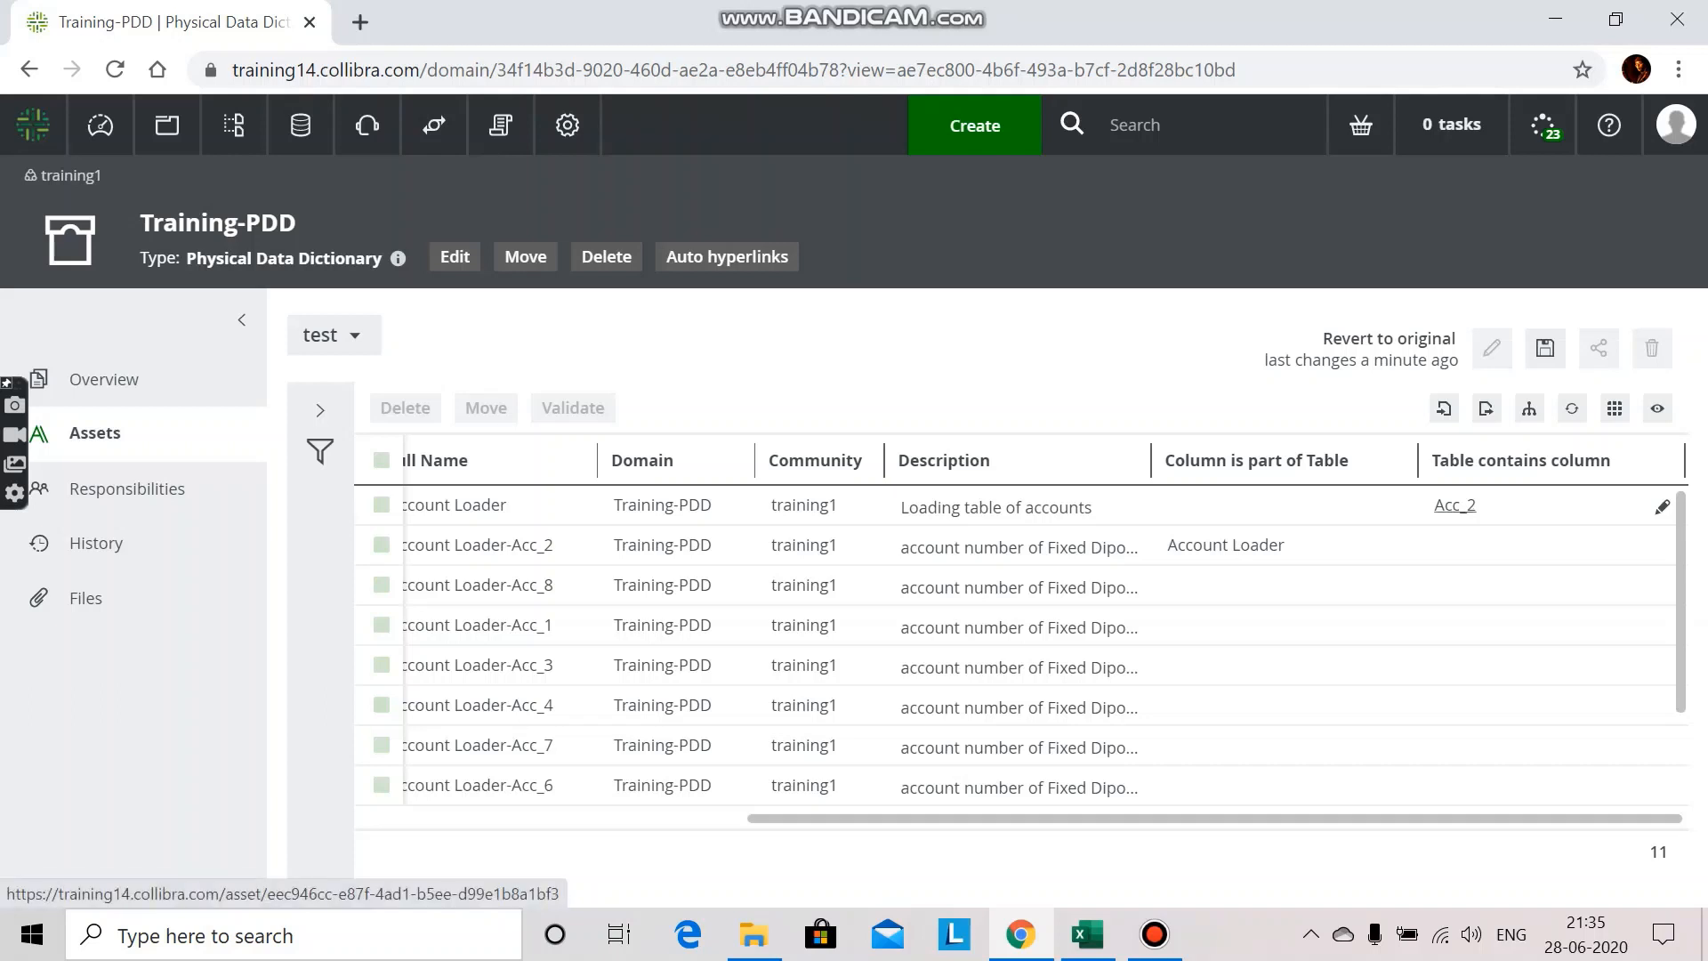
Step: Check the Acc_2 and Account Loader rows across the asset table, including both relation columns
left_click_drag(1414, 818, 1026, 817)
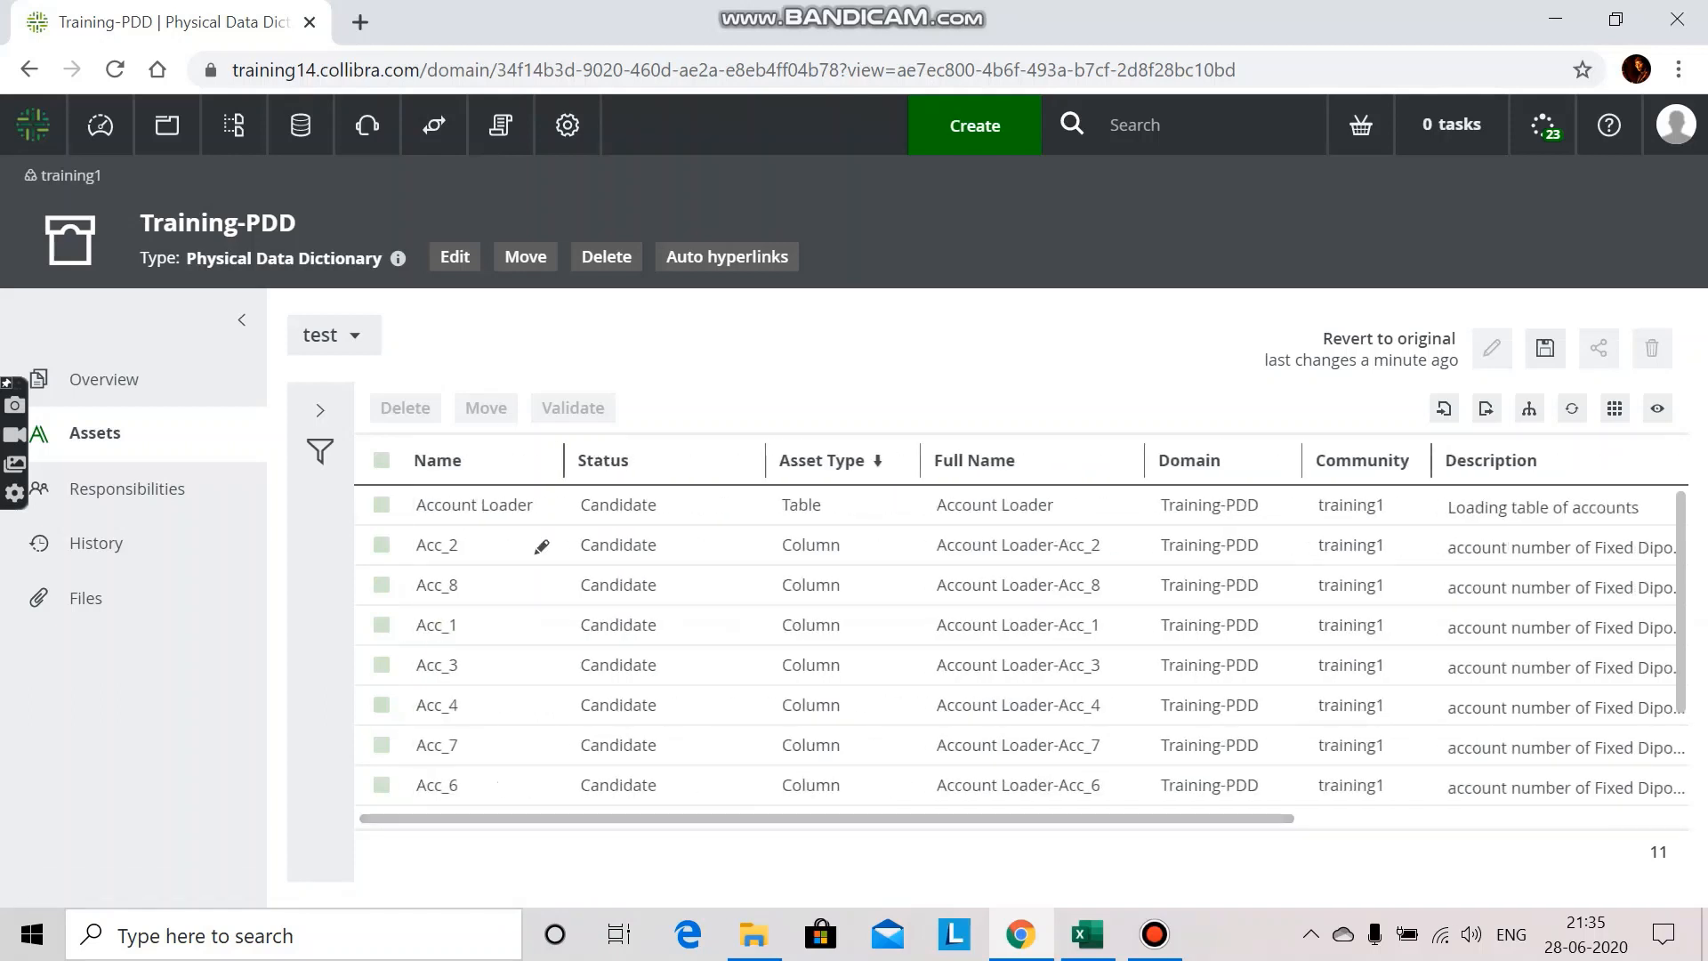
left_click_drag(1094, 817, 1466, 817)
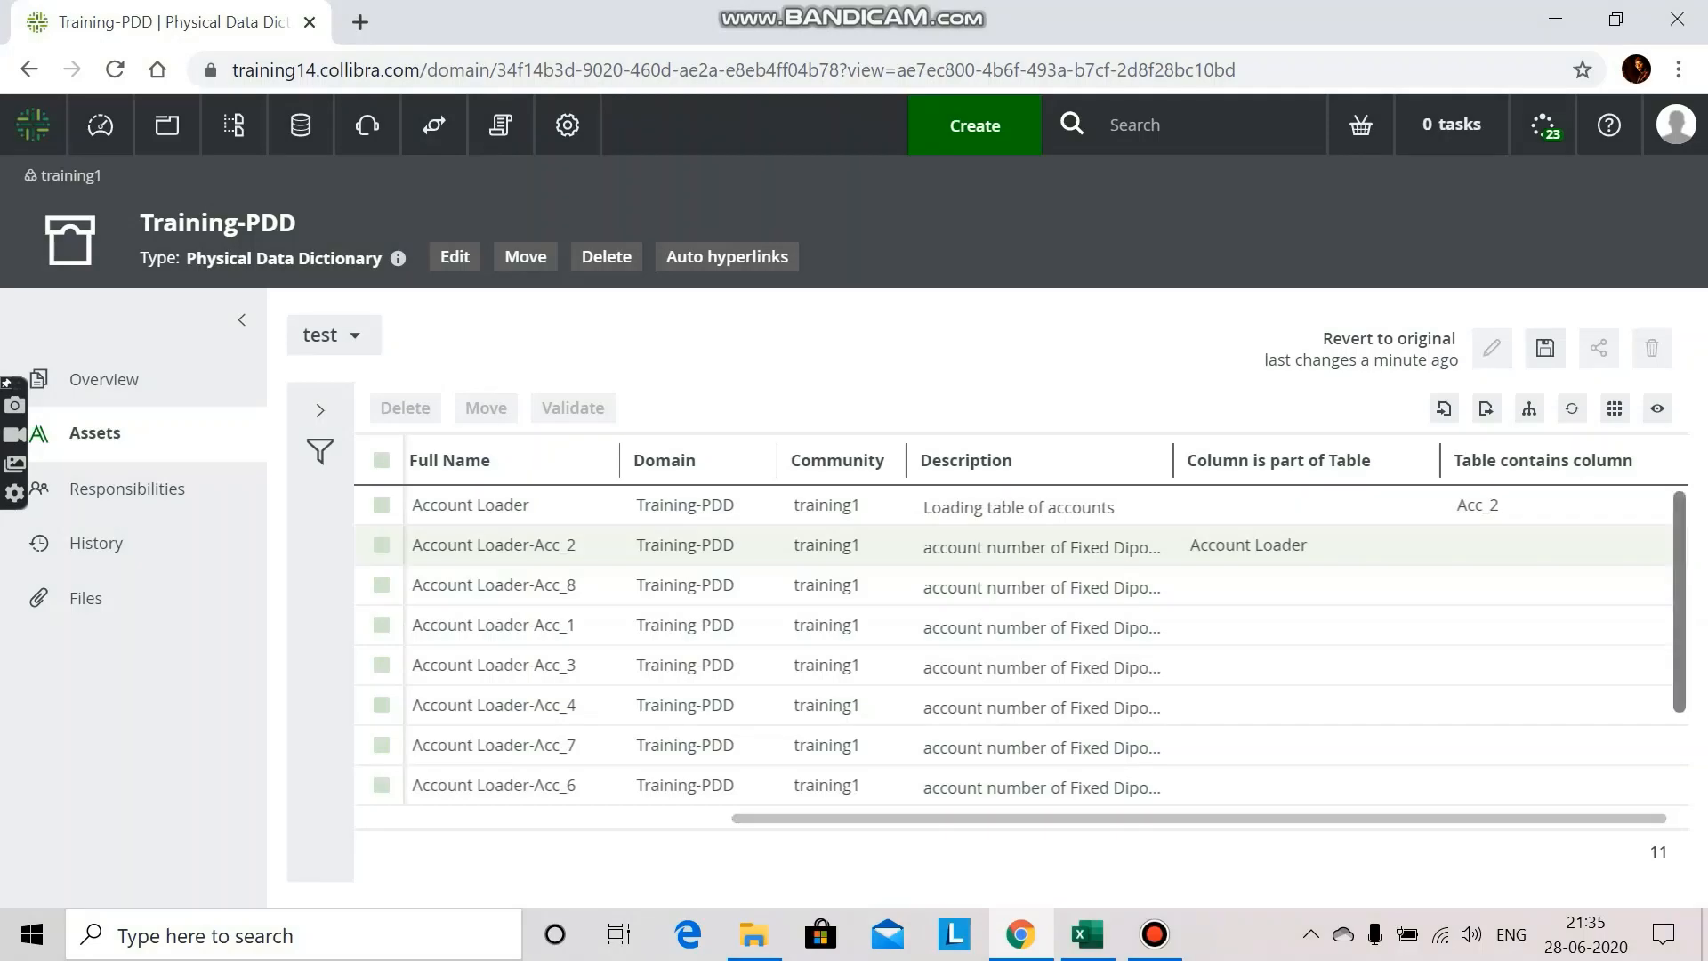
scroll(1021, 644, "down", 2)
scroll(1021, 644, "up", 3)
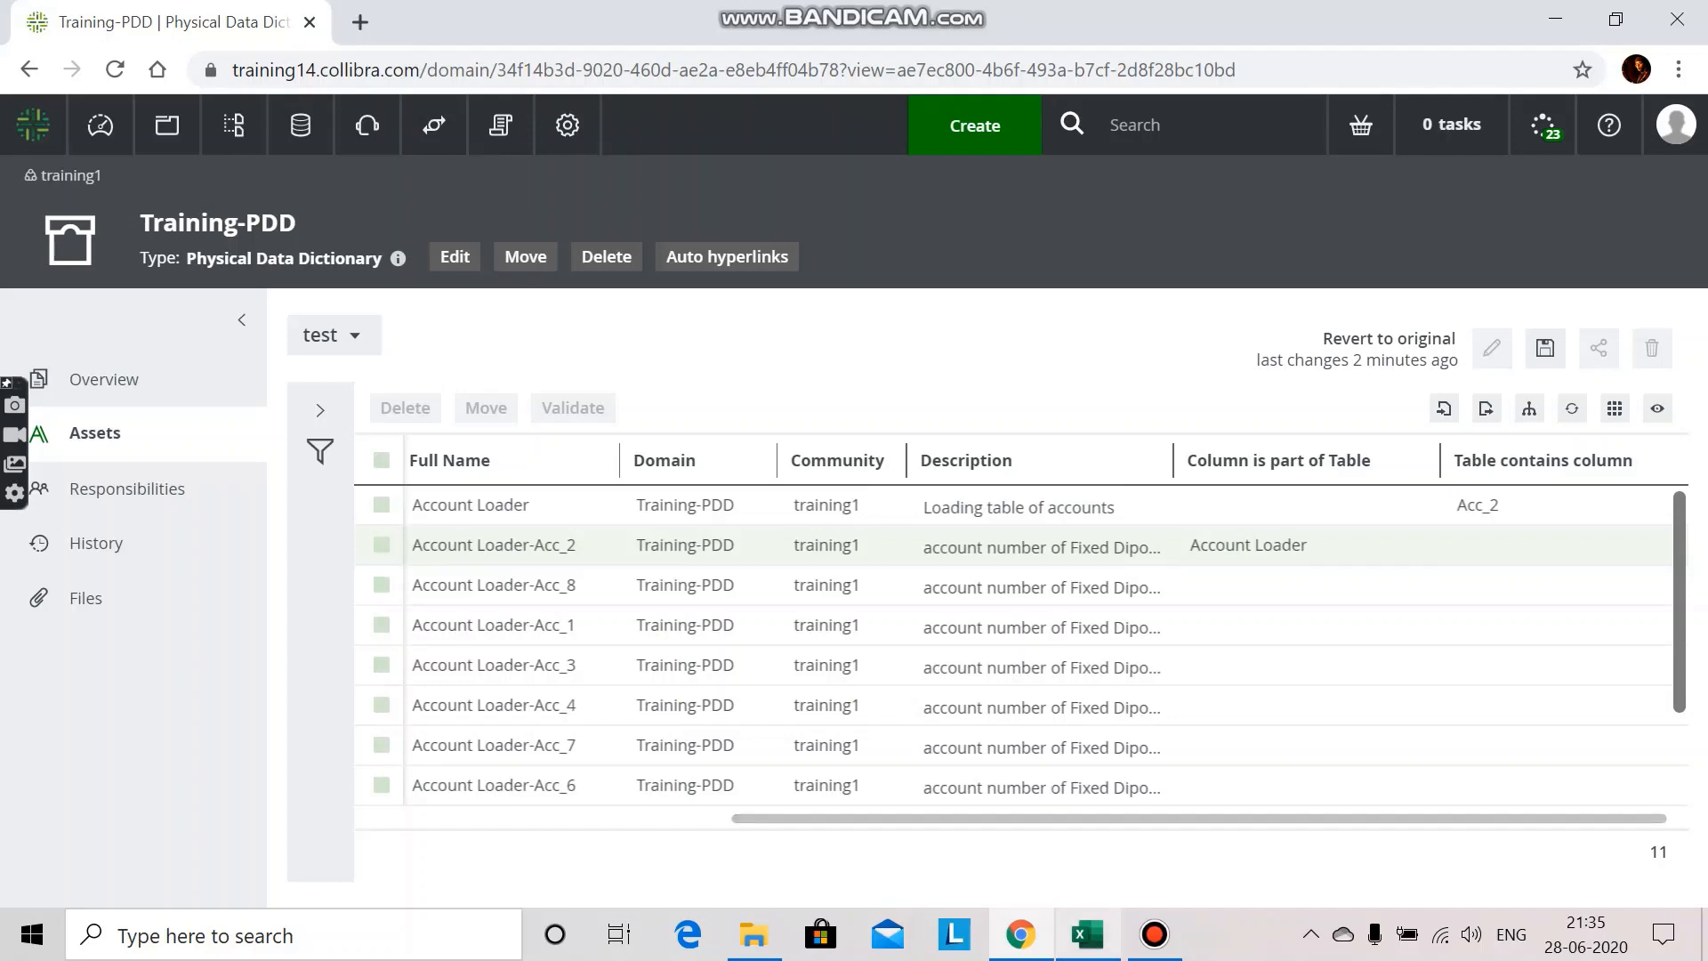
Step: Switch to the Excel sheet, widen column E and enter the header "Column is part of Table" in E1
left_click(1087, 934)
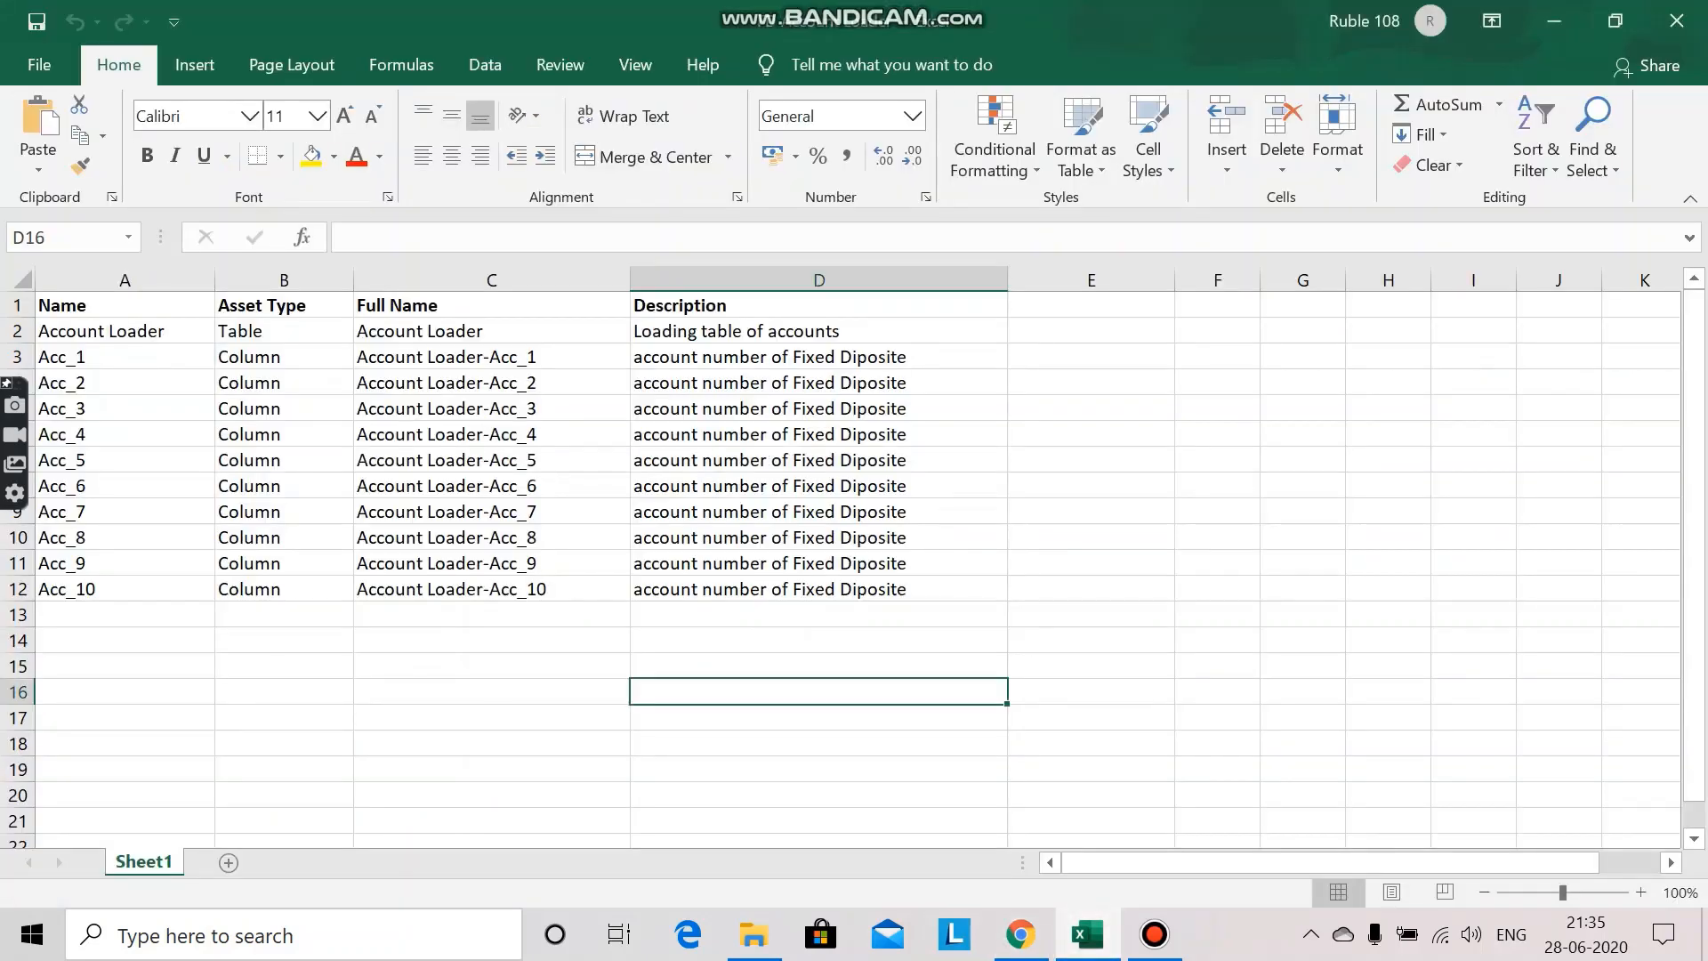
left_click(1090, 304)
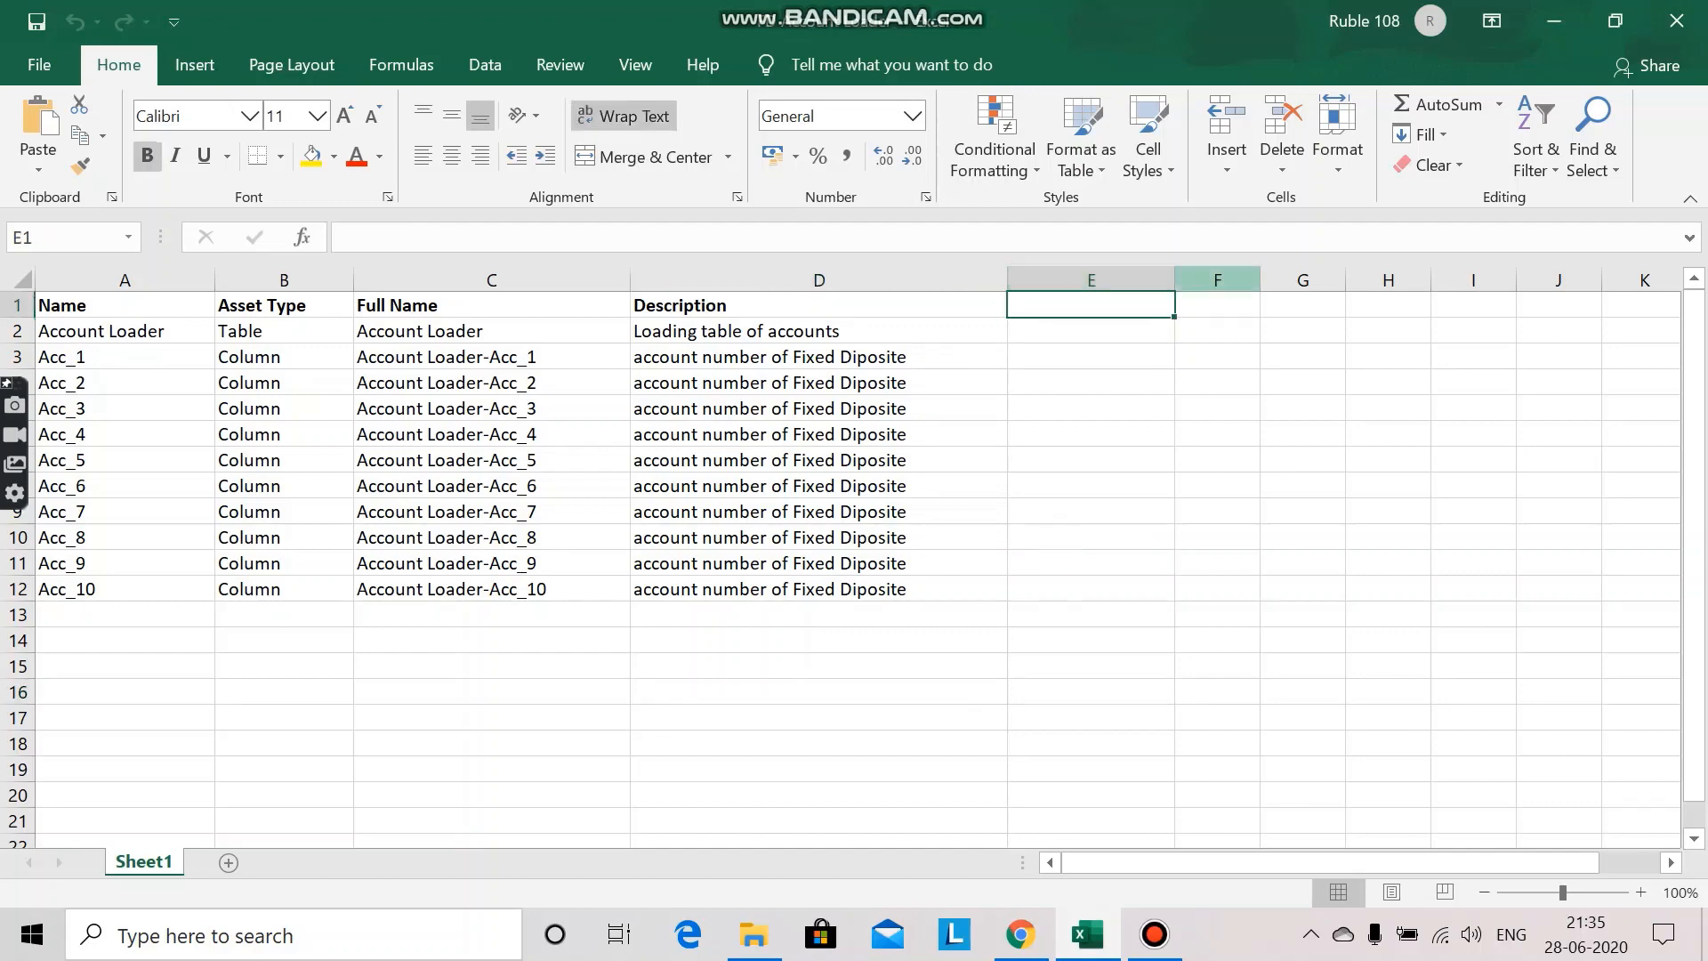
left_click_drag(1174, 278, 1259, 278)
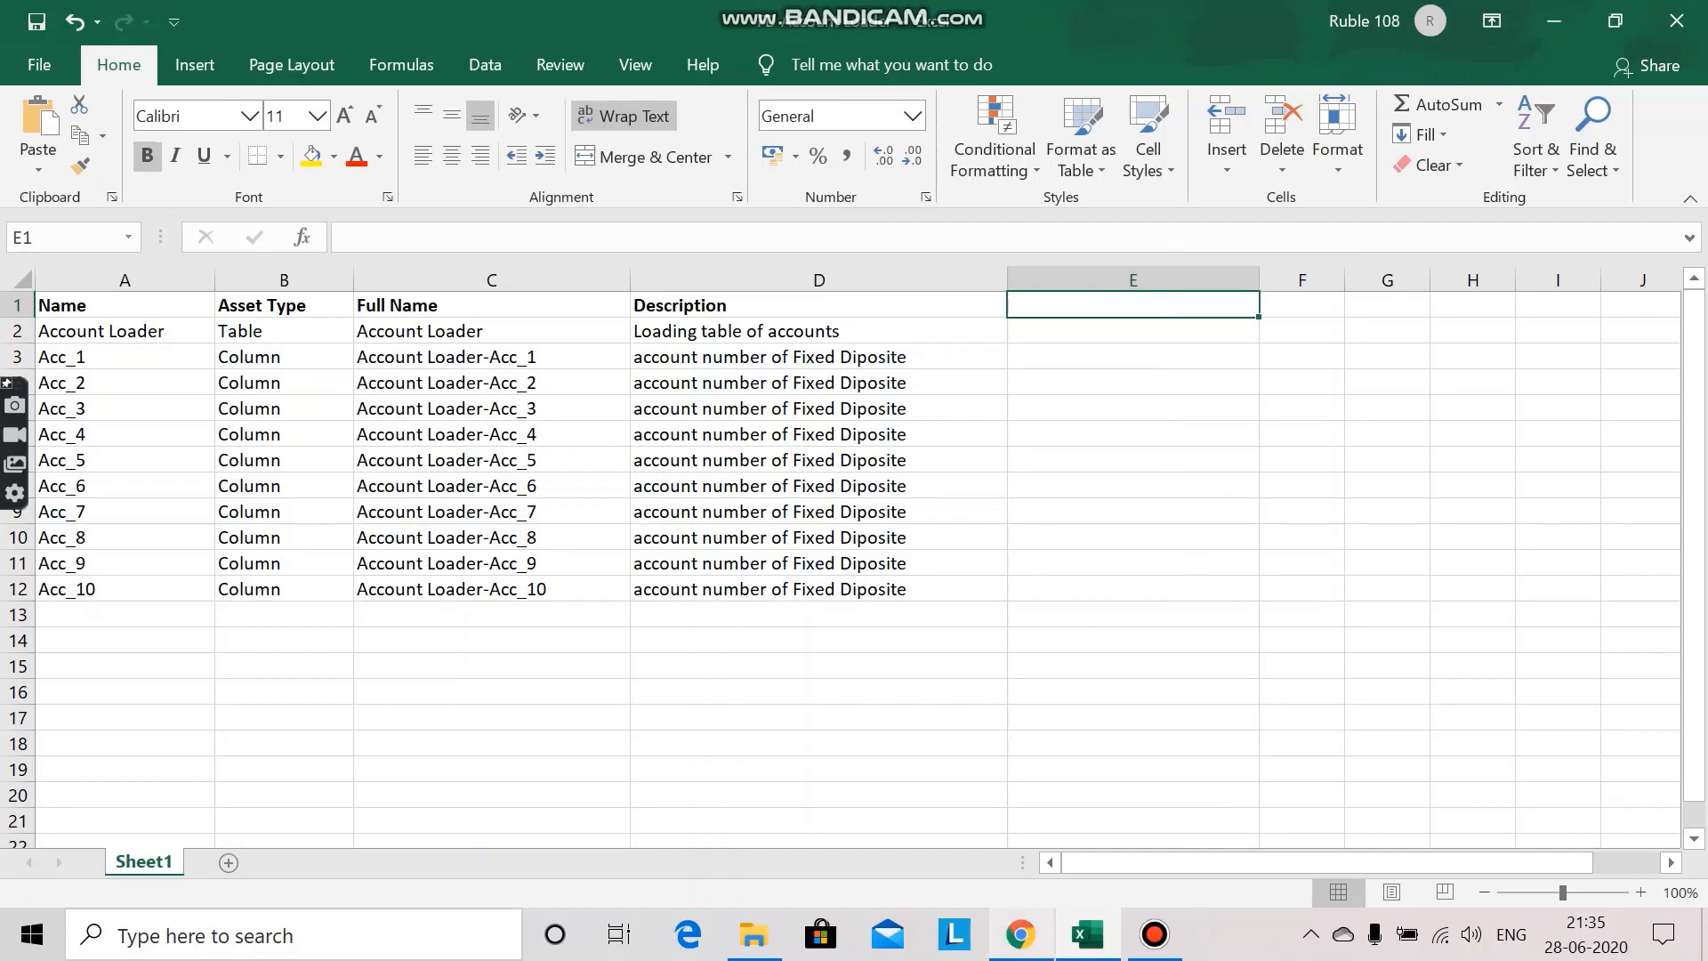
left_click(1020, 934)
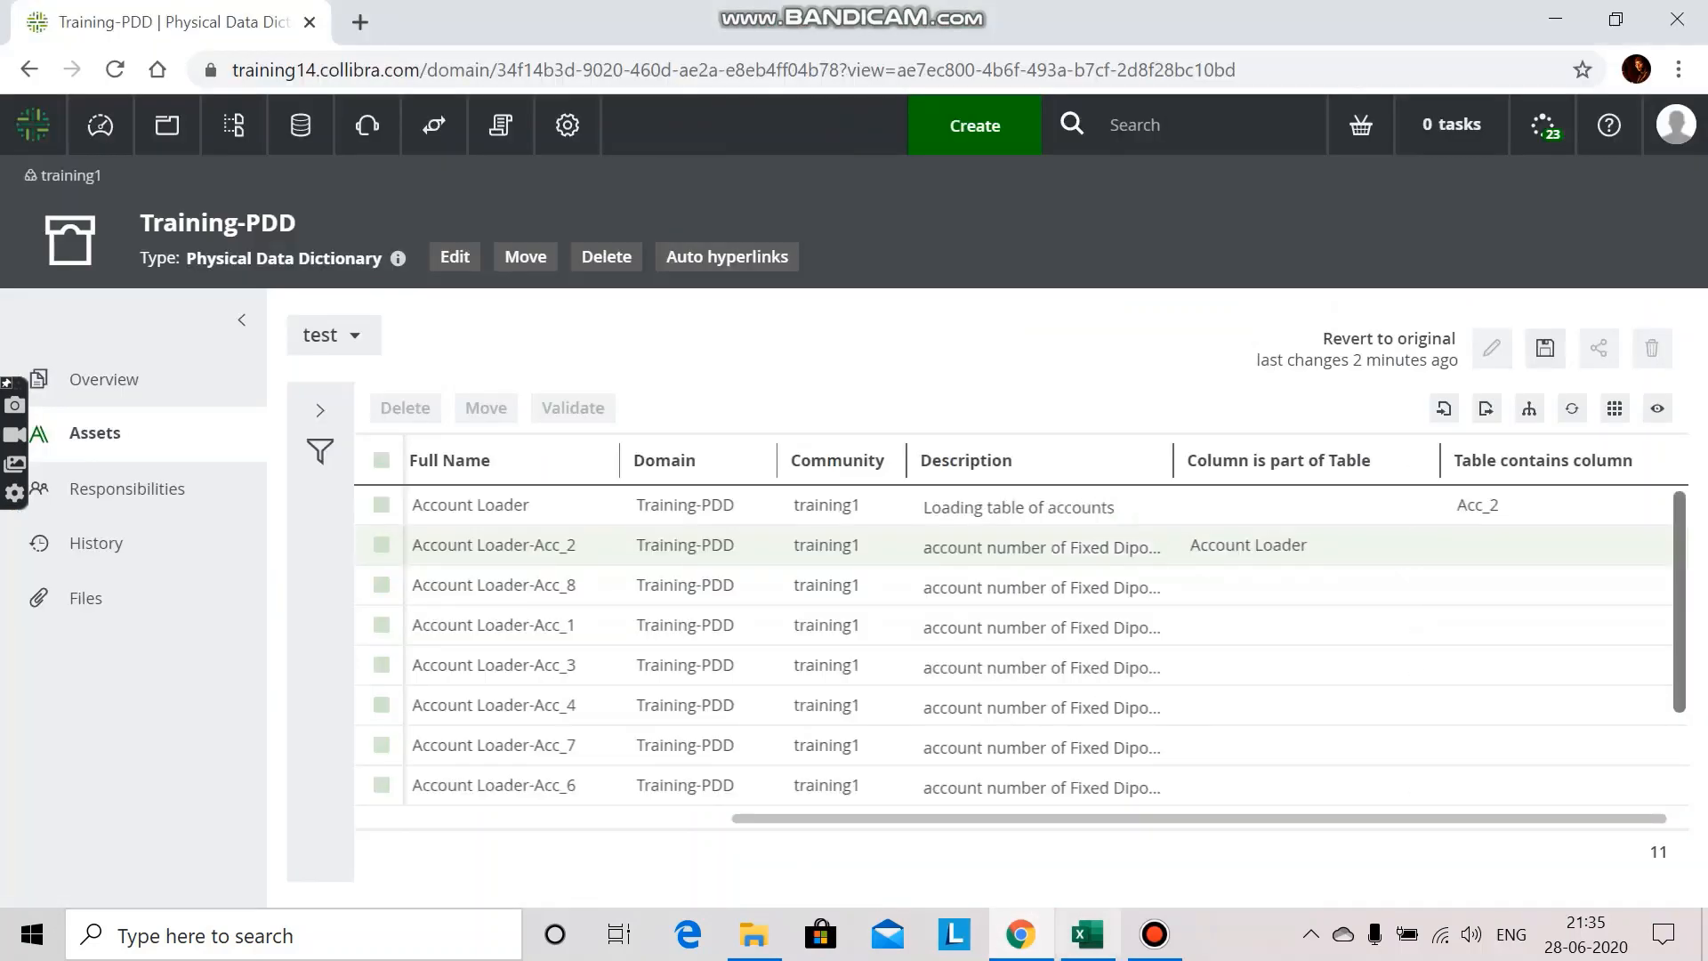
left_click(1087, 934)
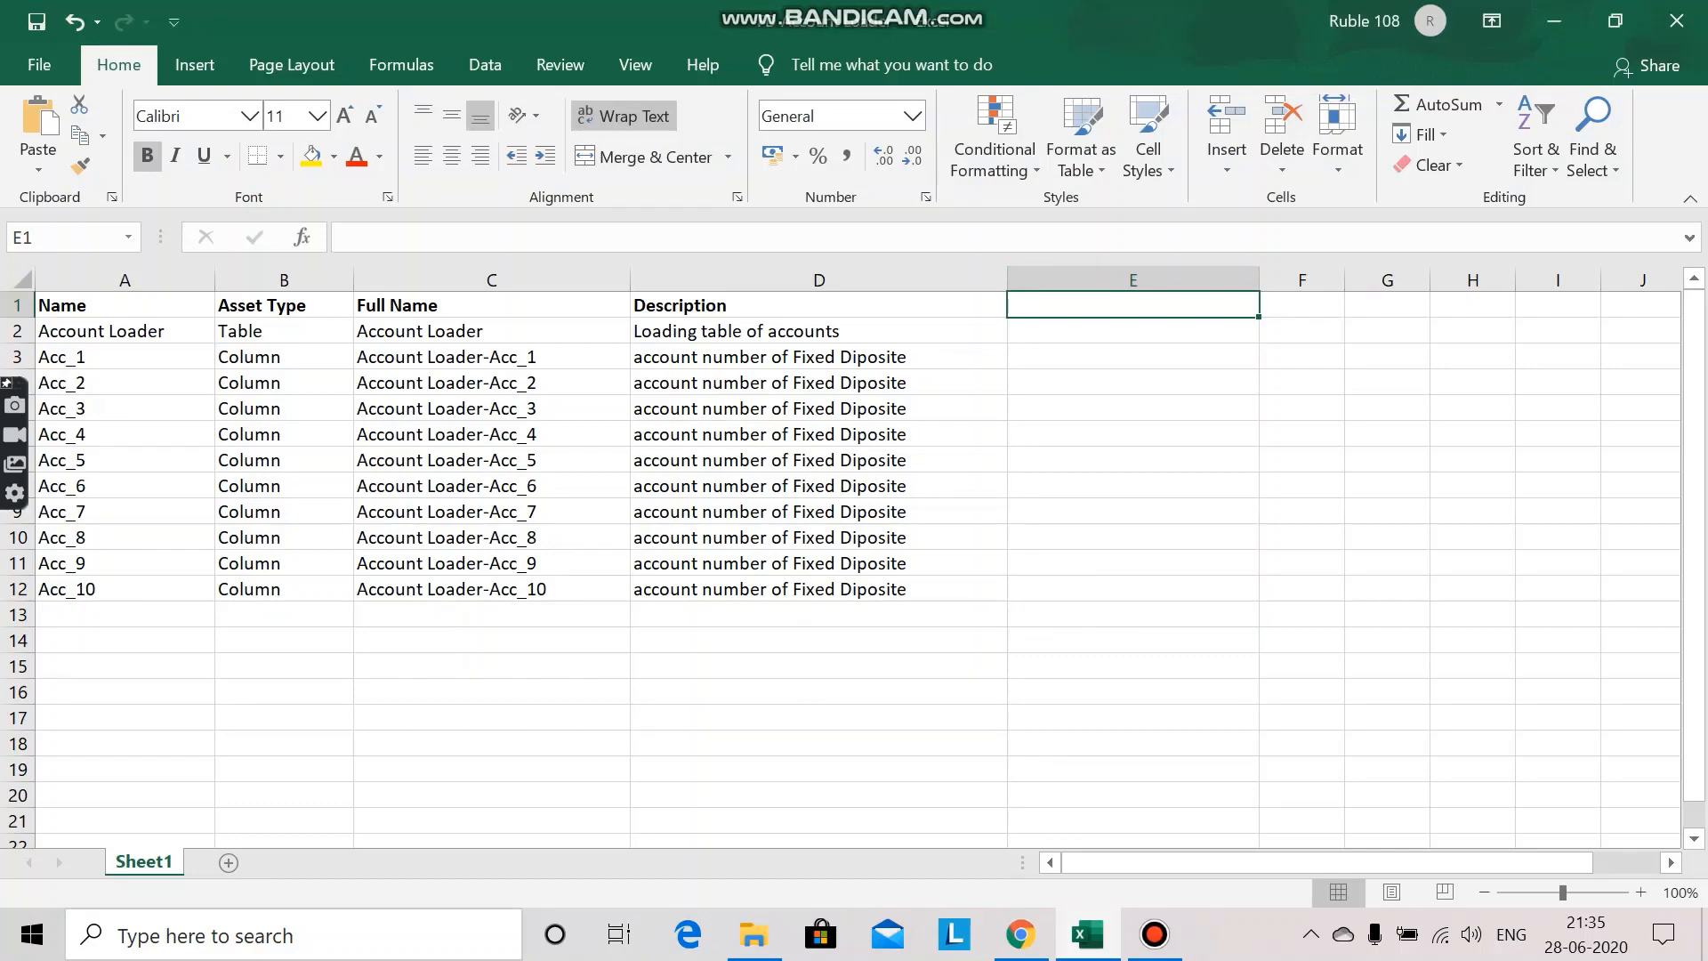
double_click(1132, 305)
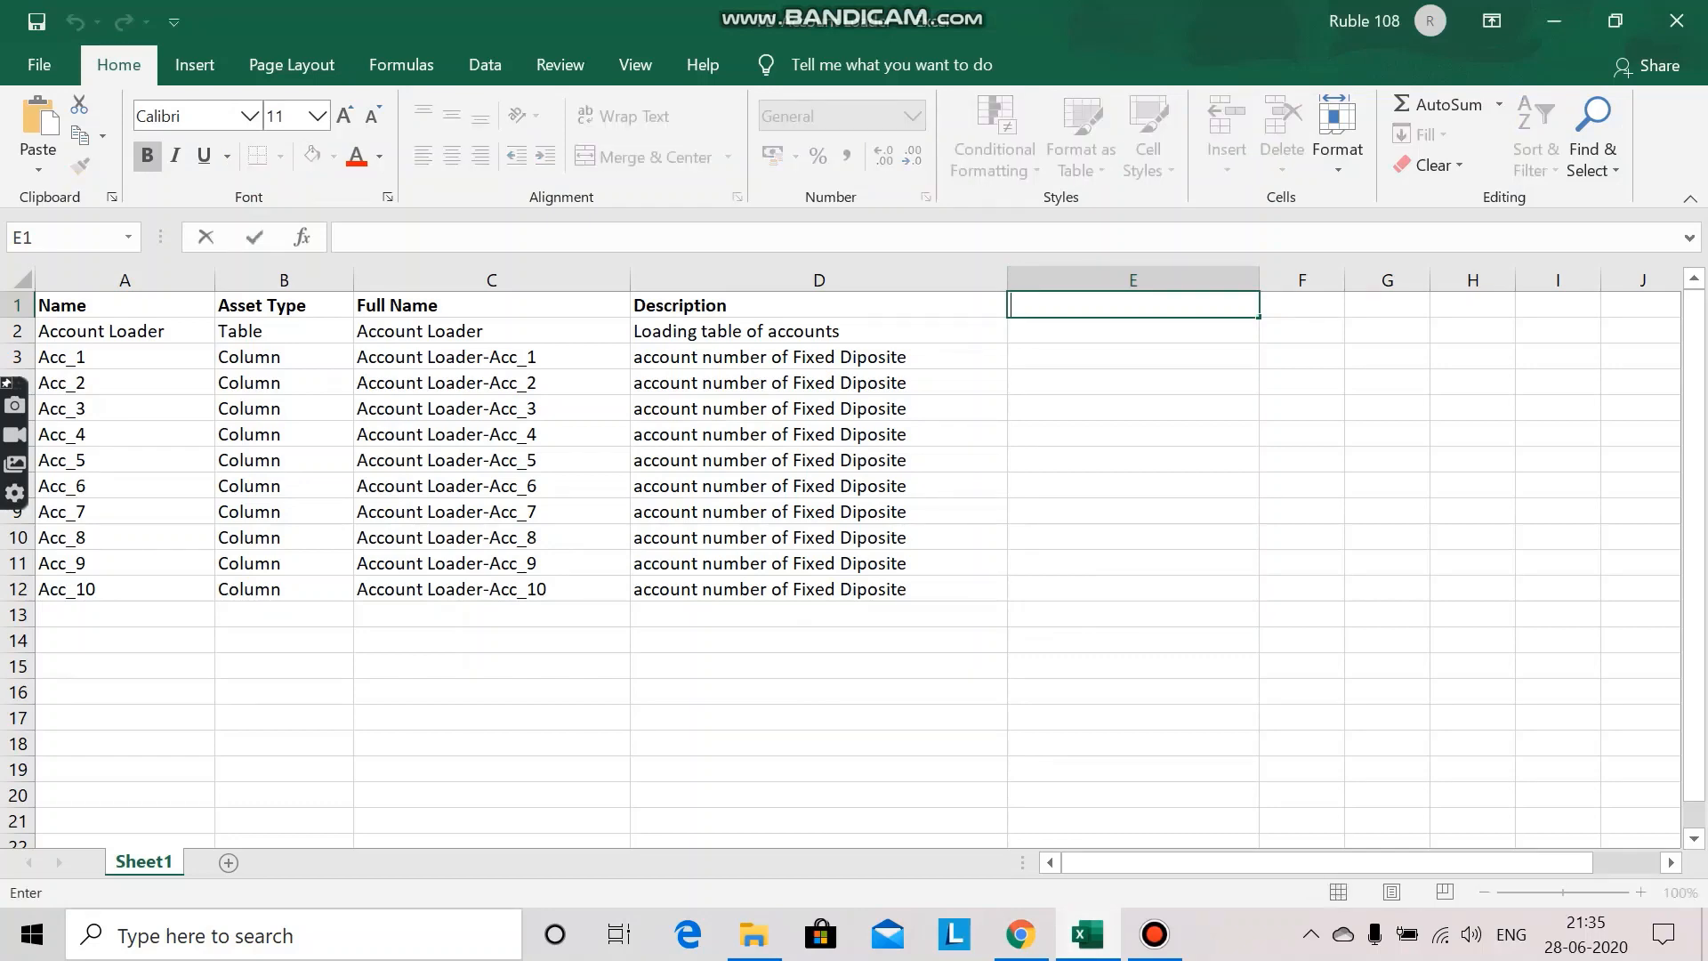
type("Column i")
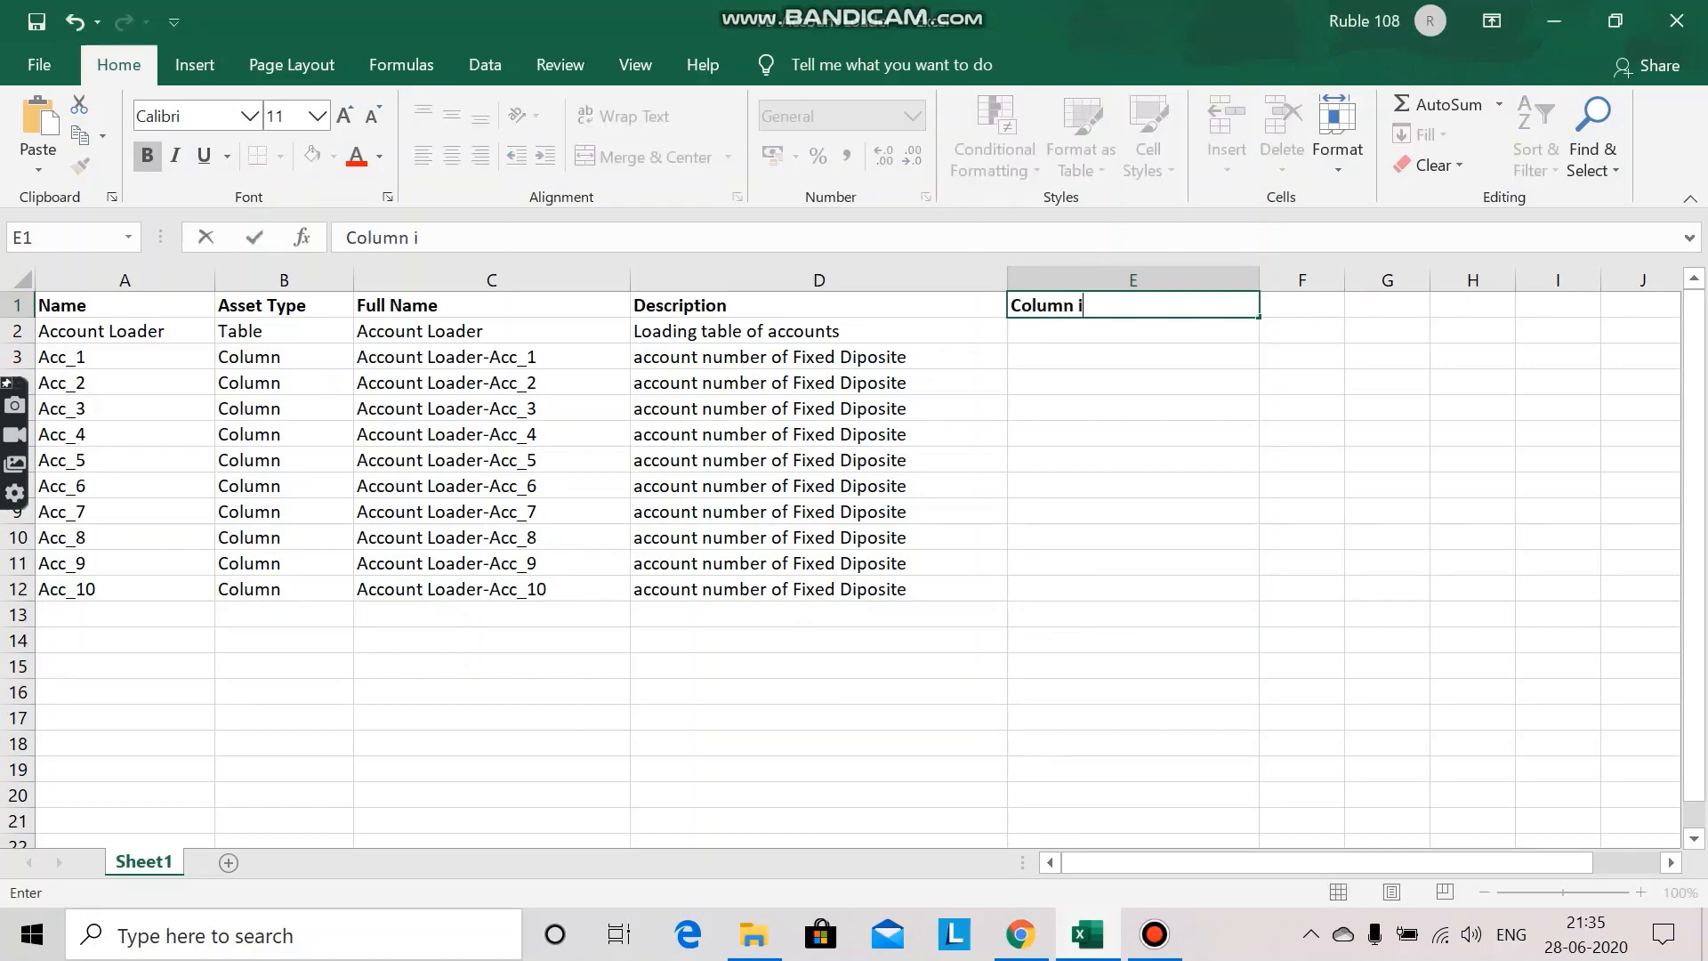
type("s part of Table")
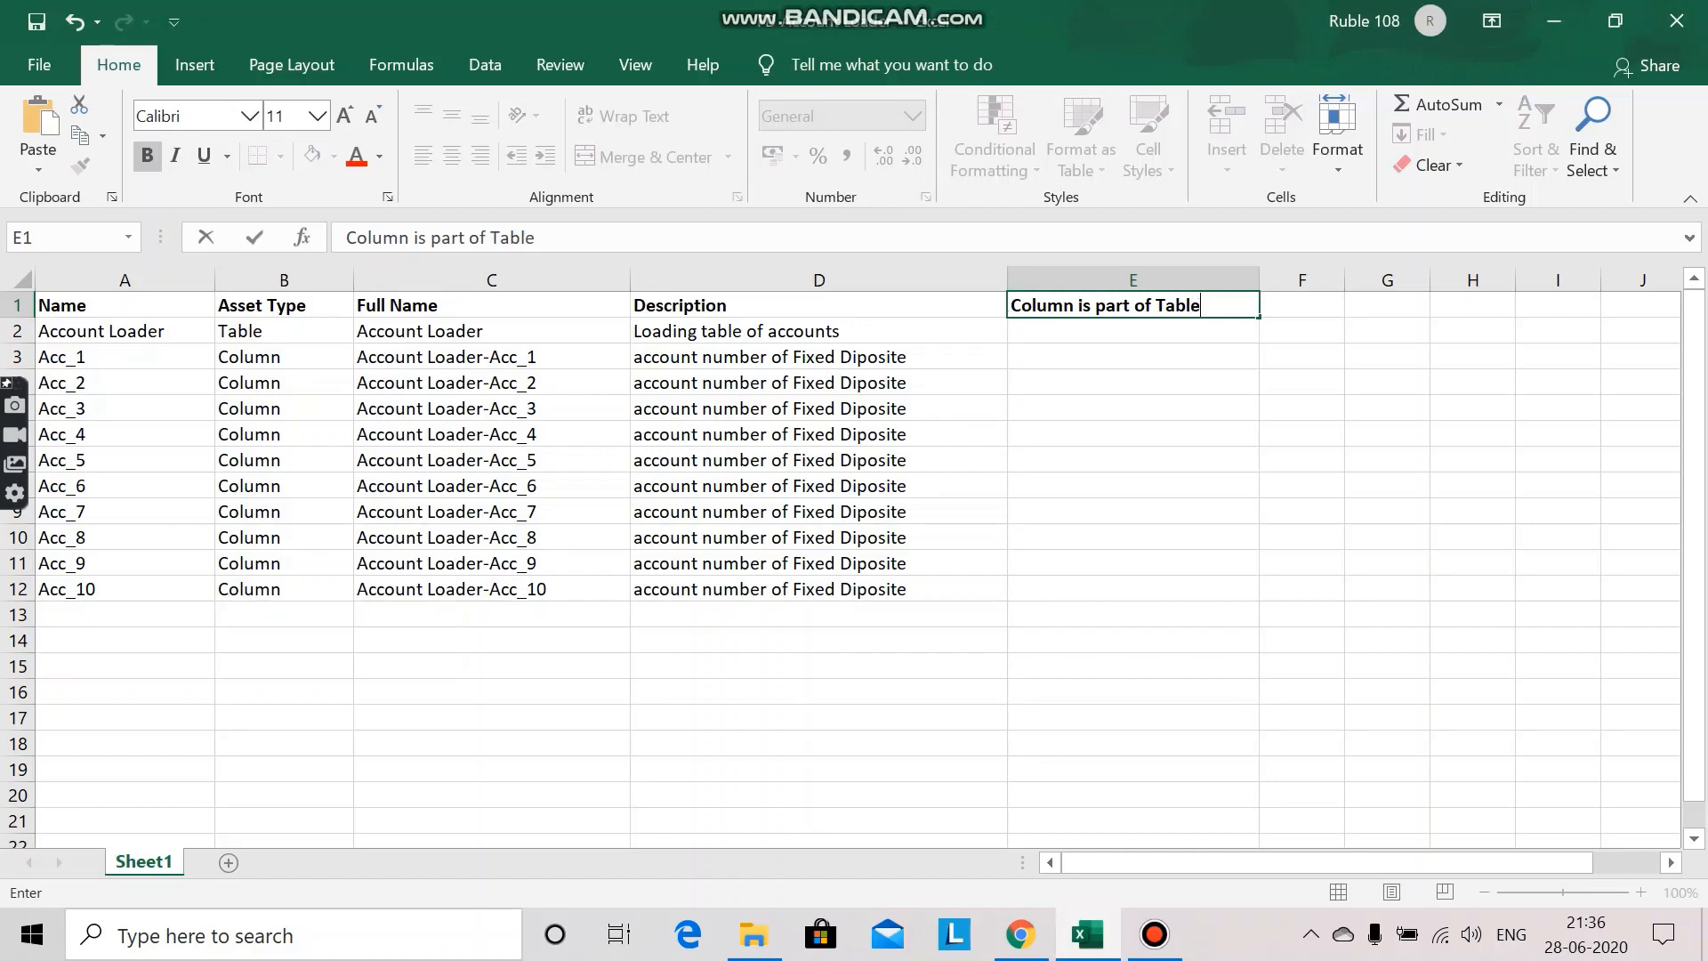
key("Return")
key("Return")
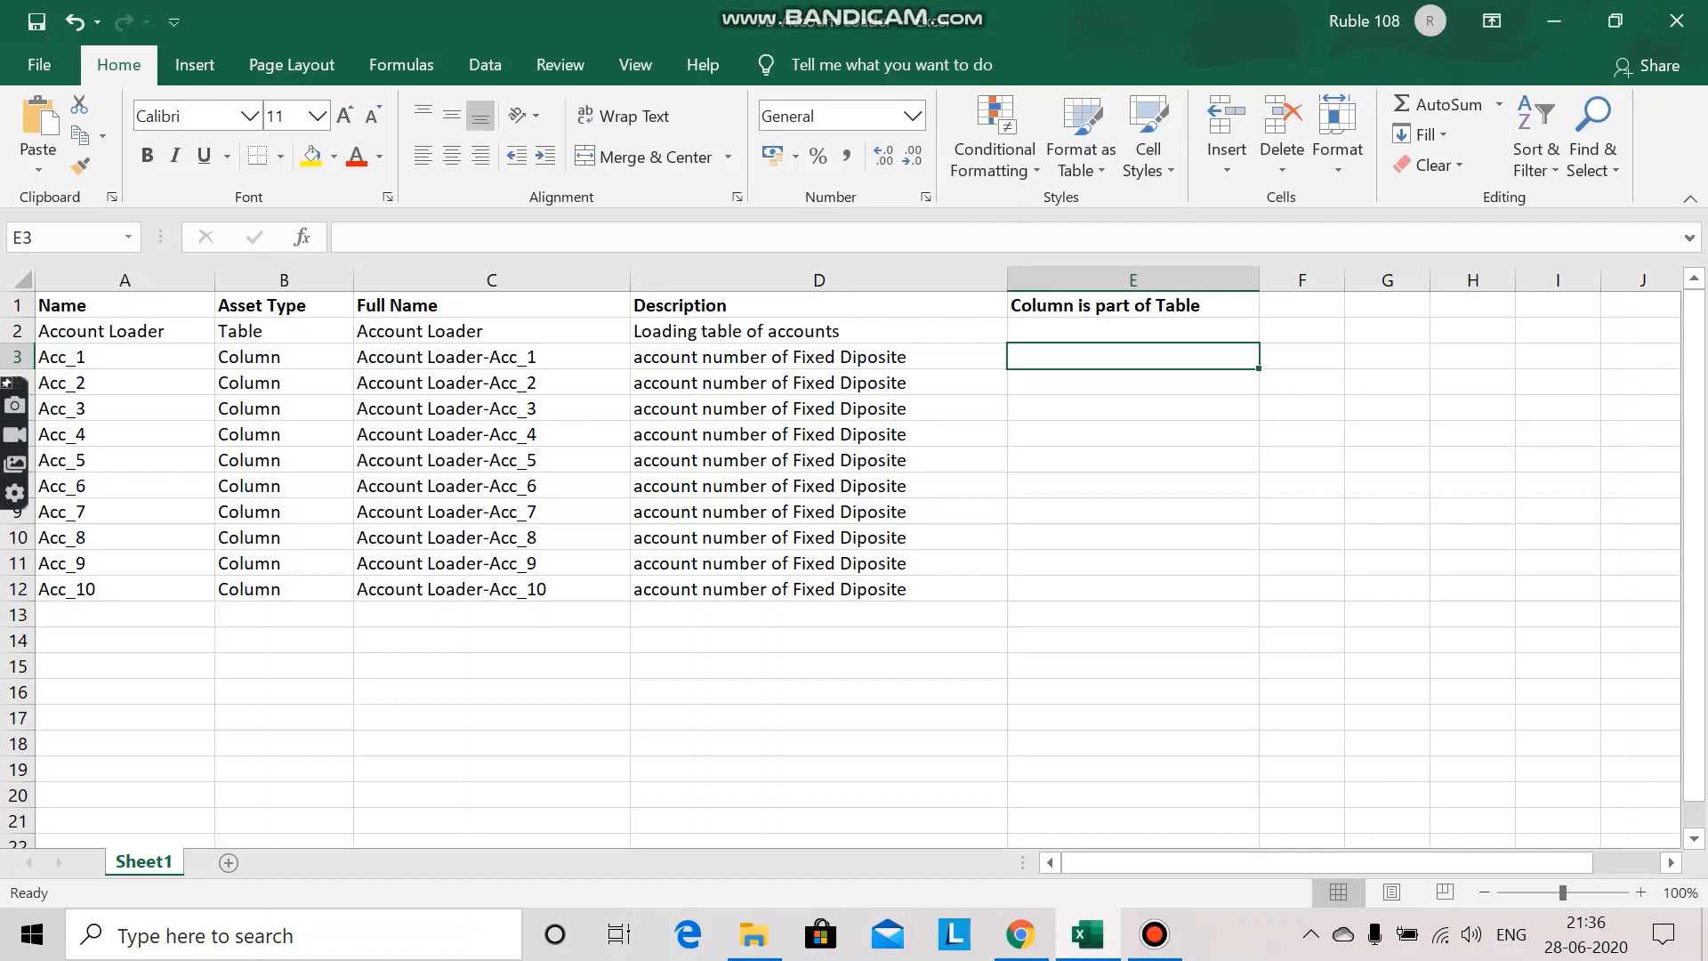
Step: Copy the "Account Loader" table name from A2 into E3 and fill it down to E12
left_click(125, 331)
left_click_drag(472, 237, 345, 237)
key("ctrl+c")
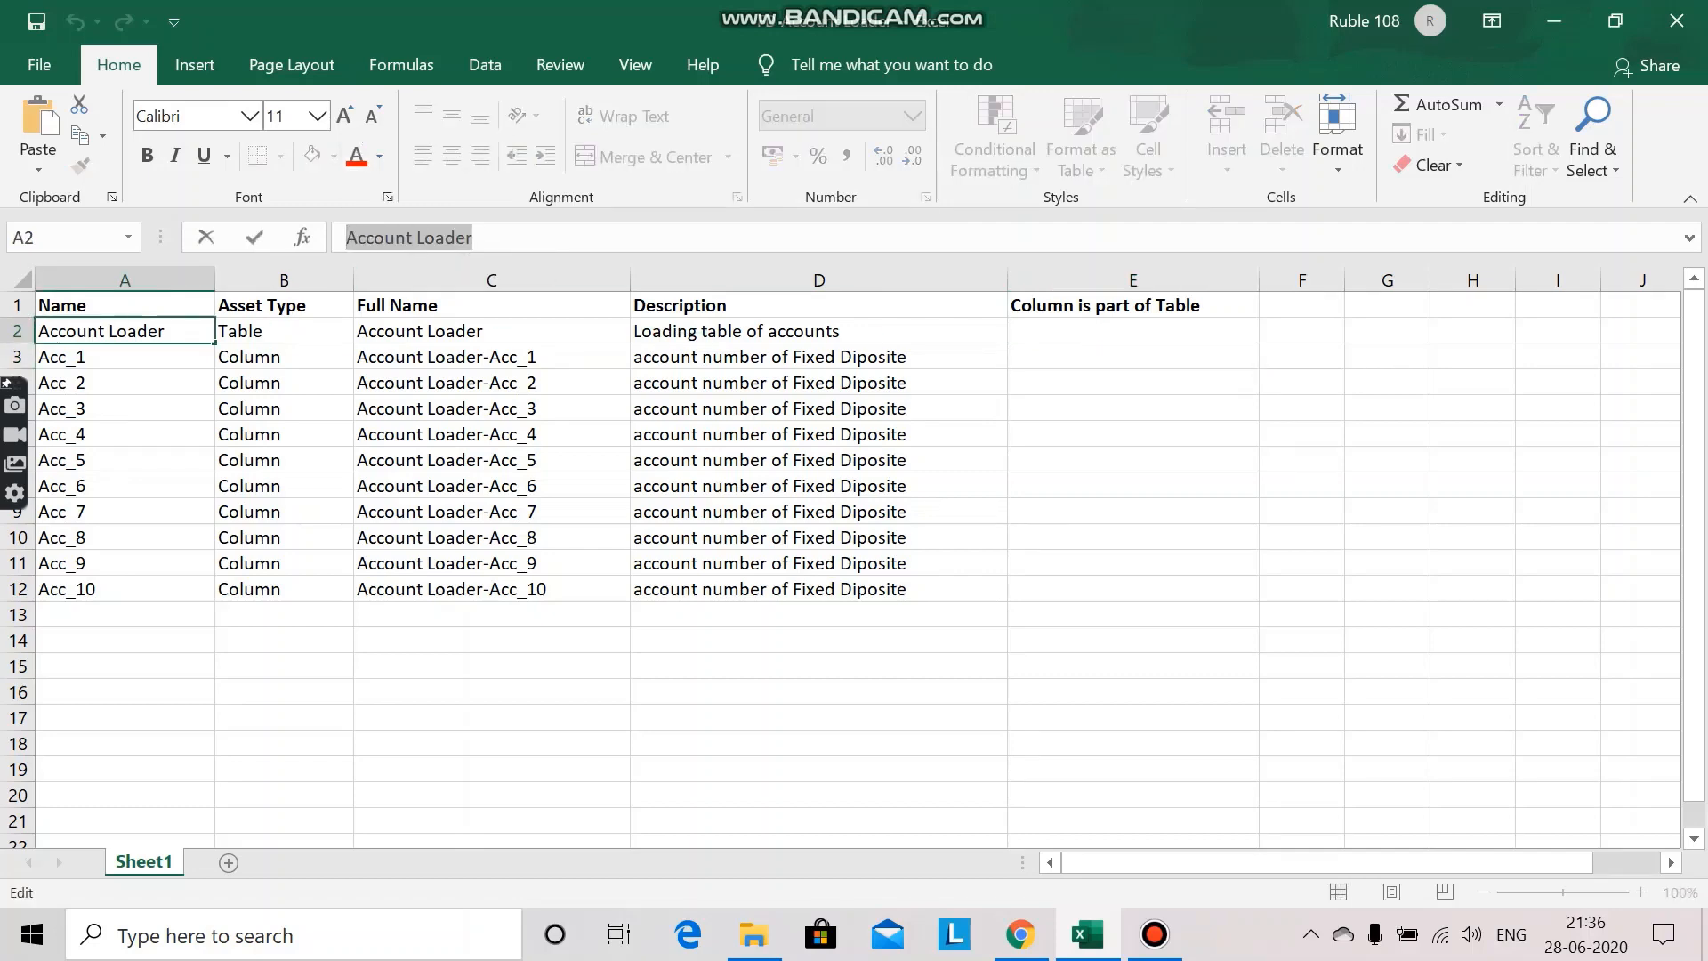
left_click(1132, 357)
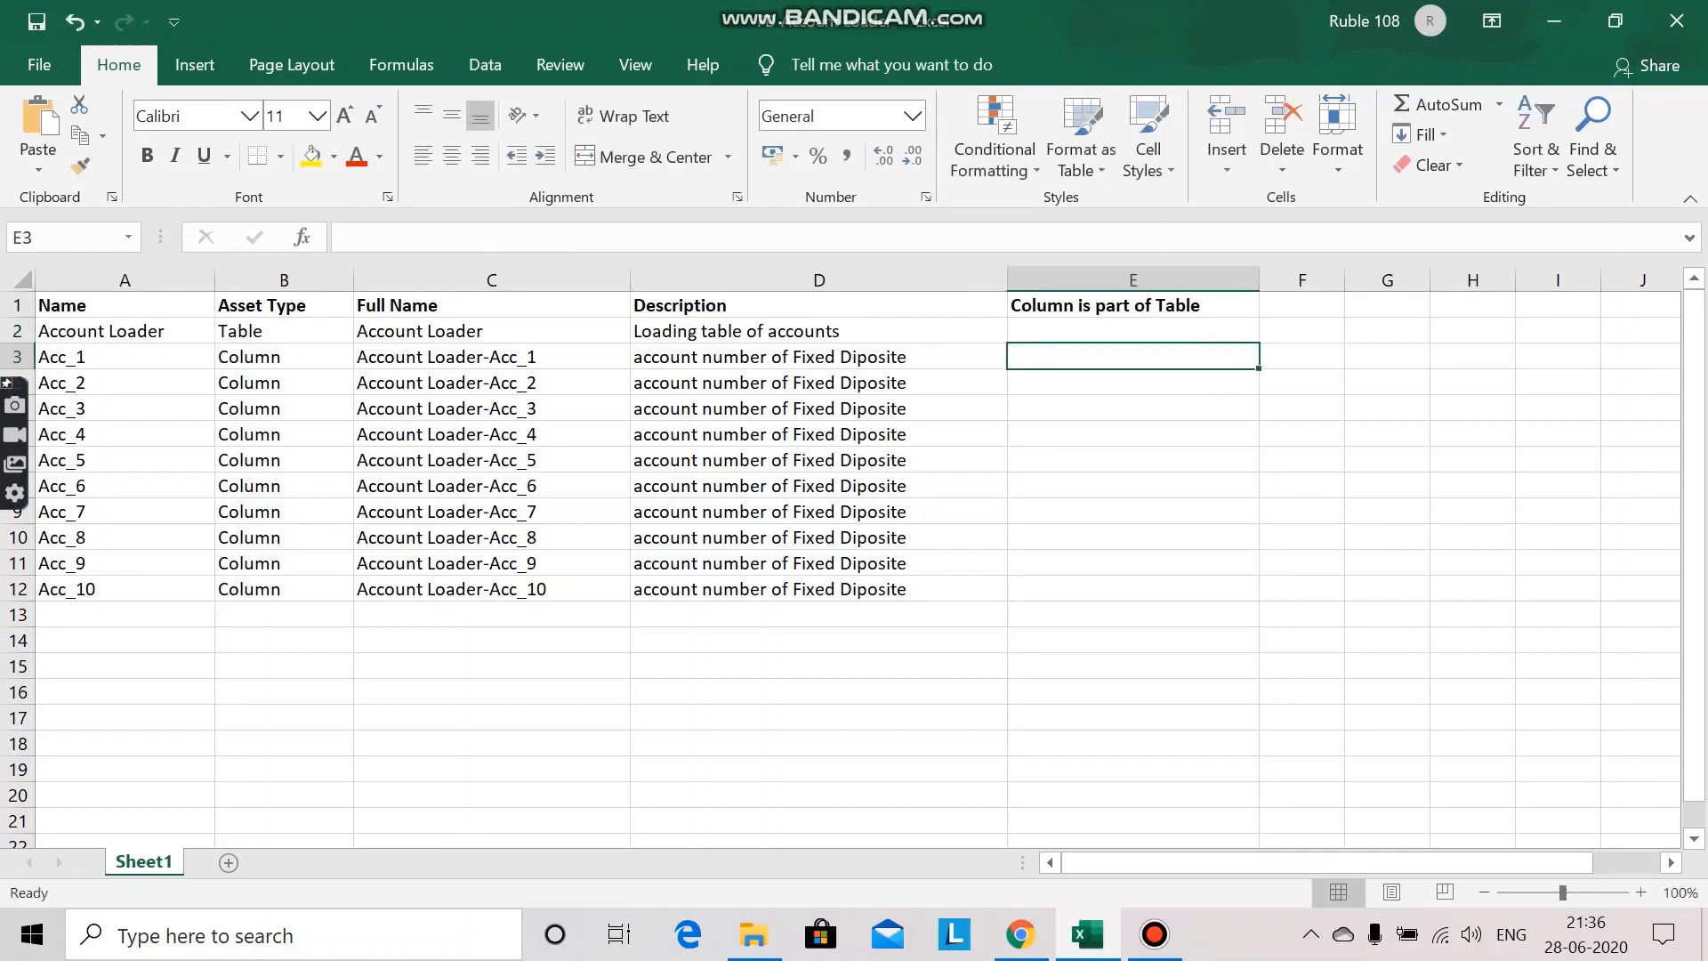
key("ctrl+v")
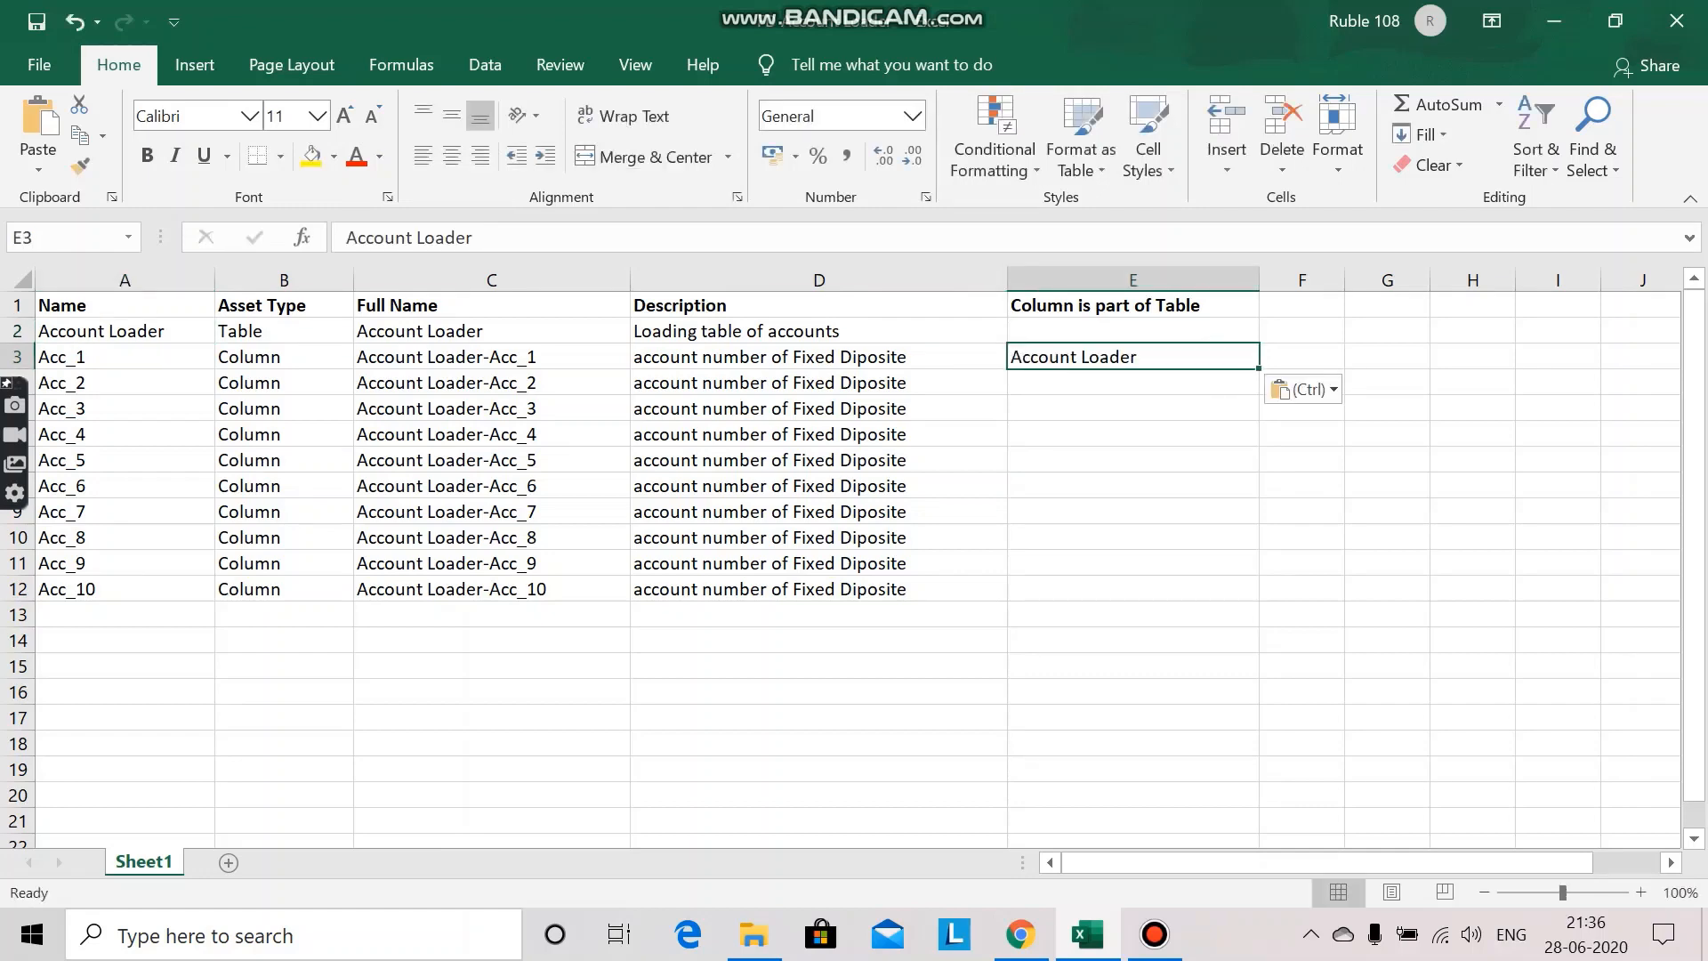
left_click_drag(1259, 367, 1262, 598)
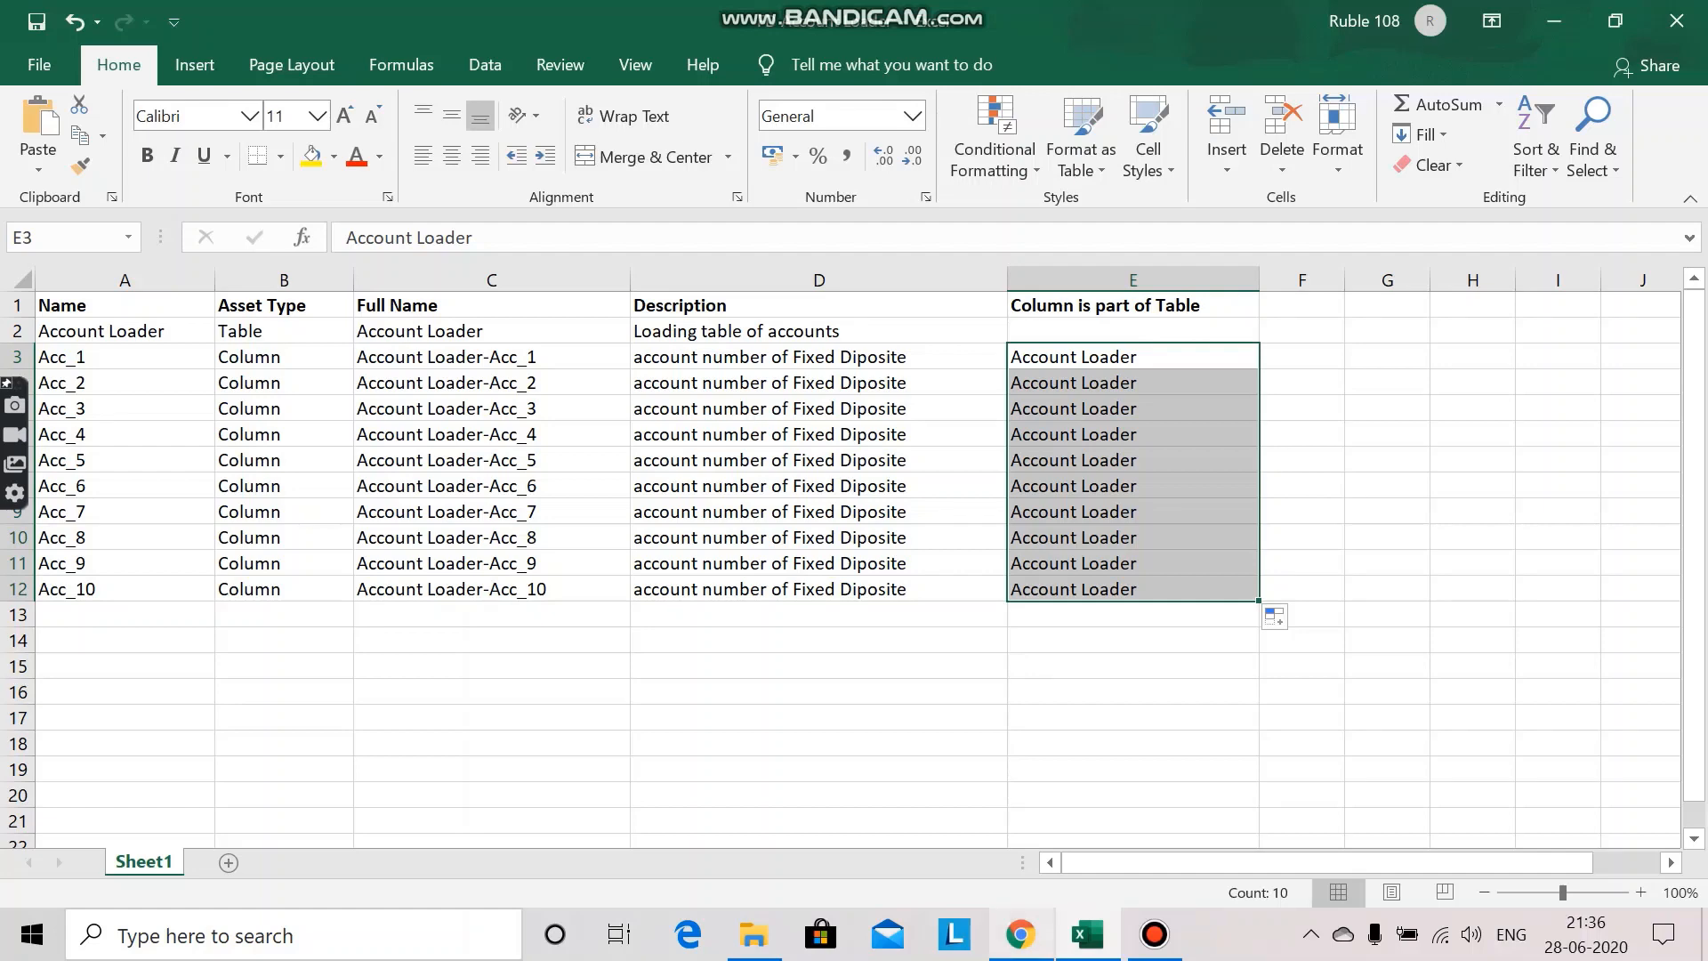
Step: Return to Collibra in Chrome and delete all assets from the Training-PDD domain
left_click(1020, 934)
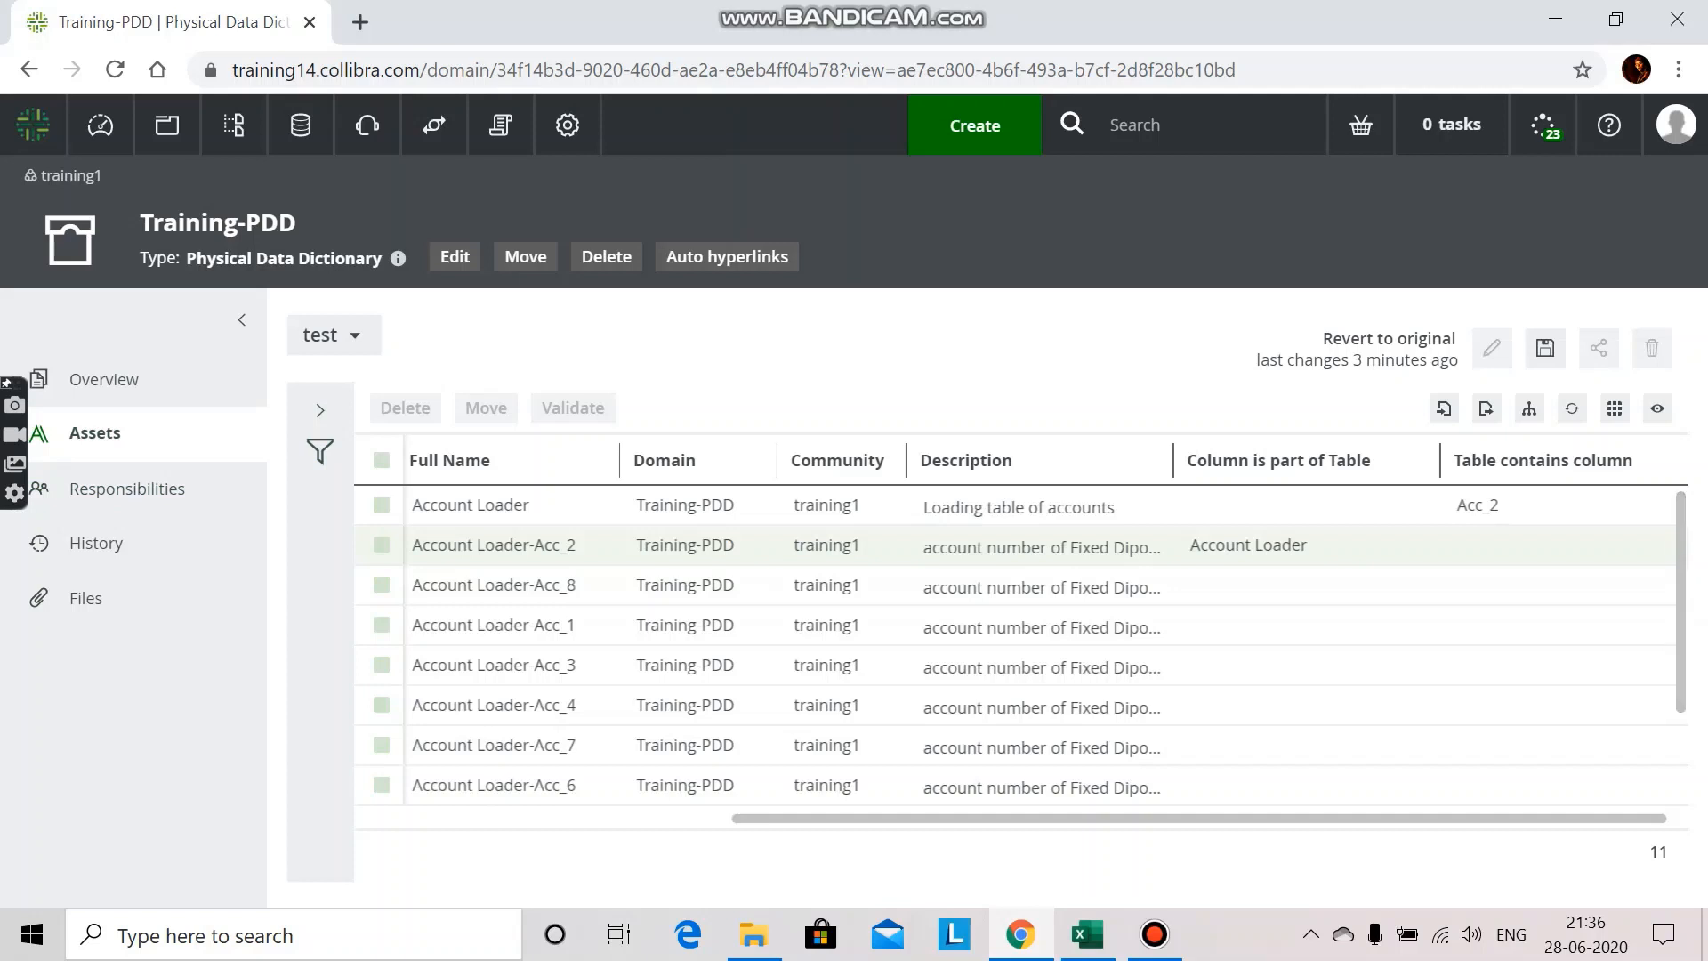
left_click(382, 459)
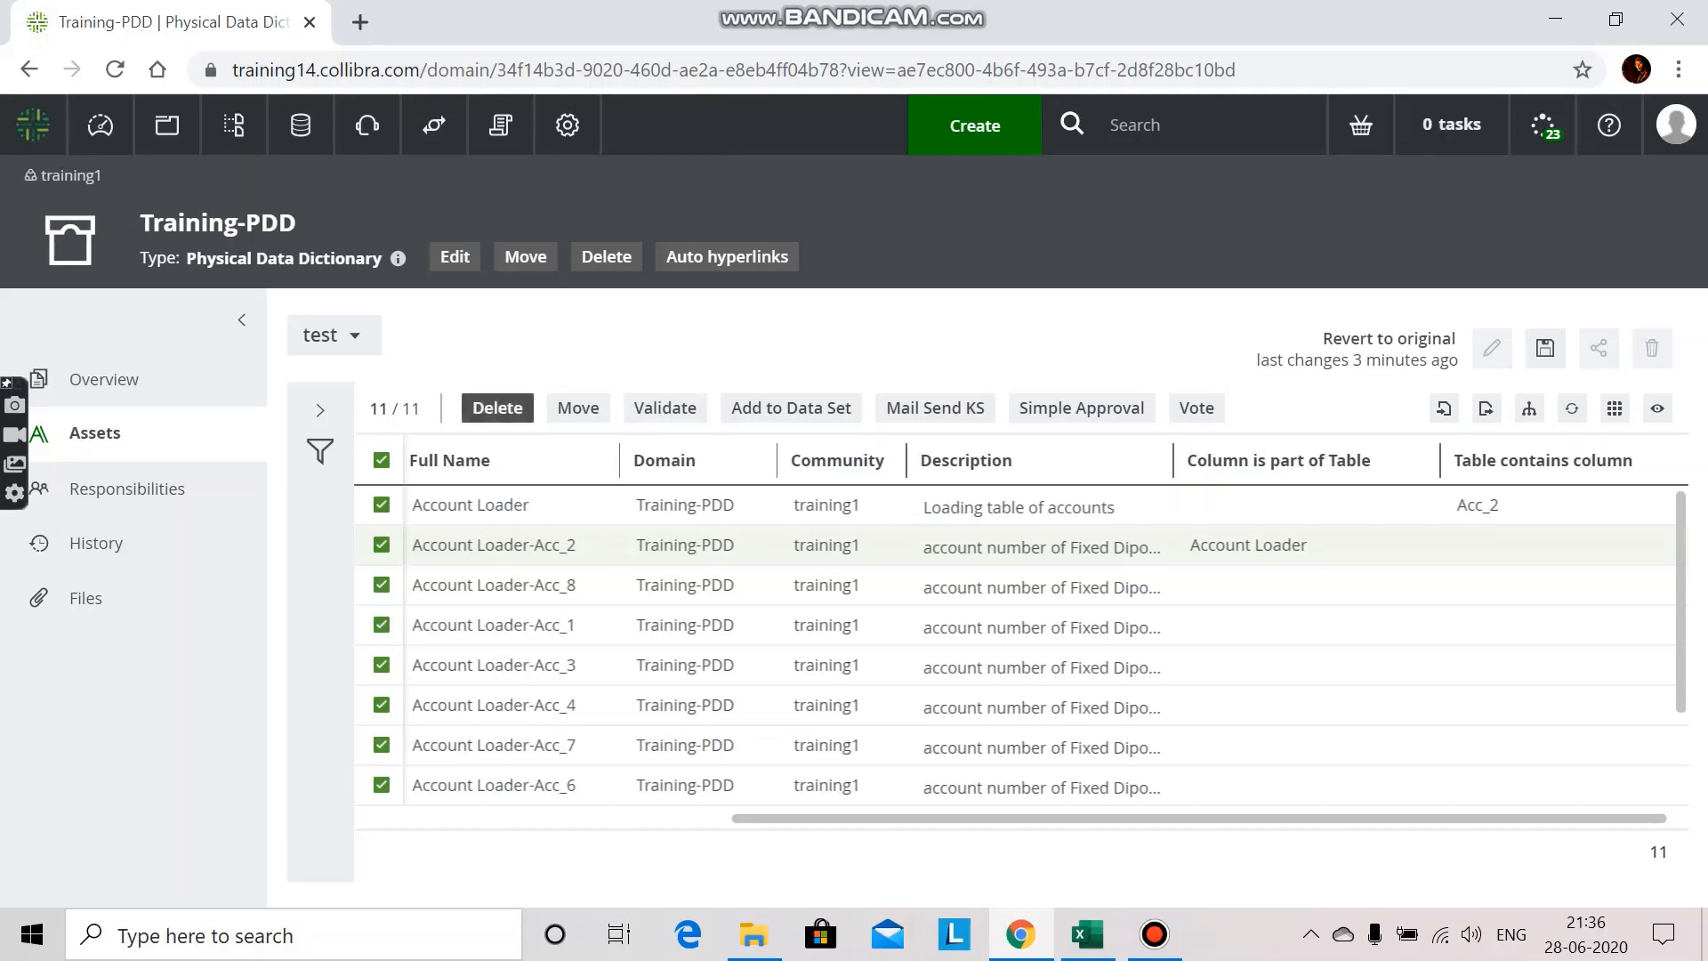
left_click(497, 408)
left_click(1055, 594)
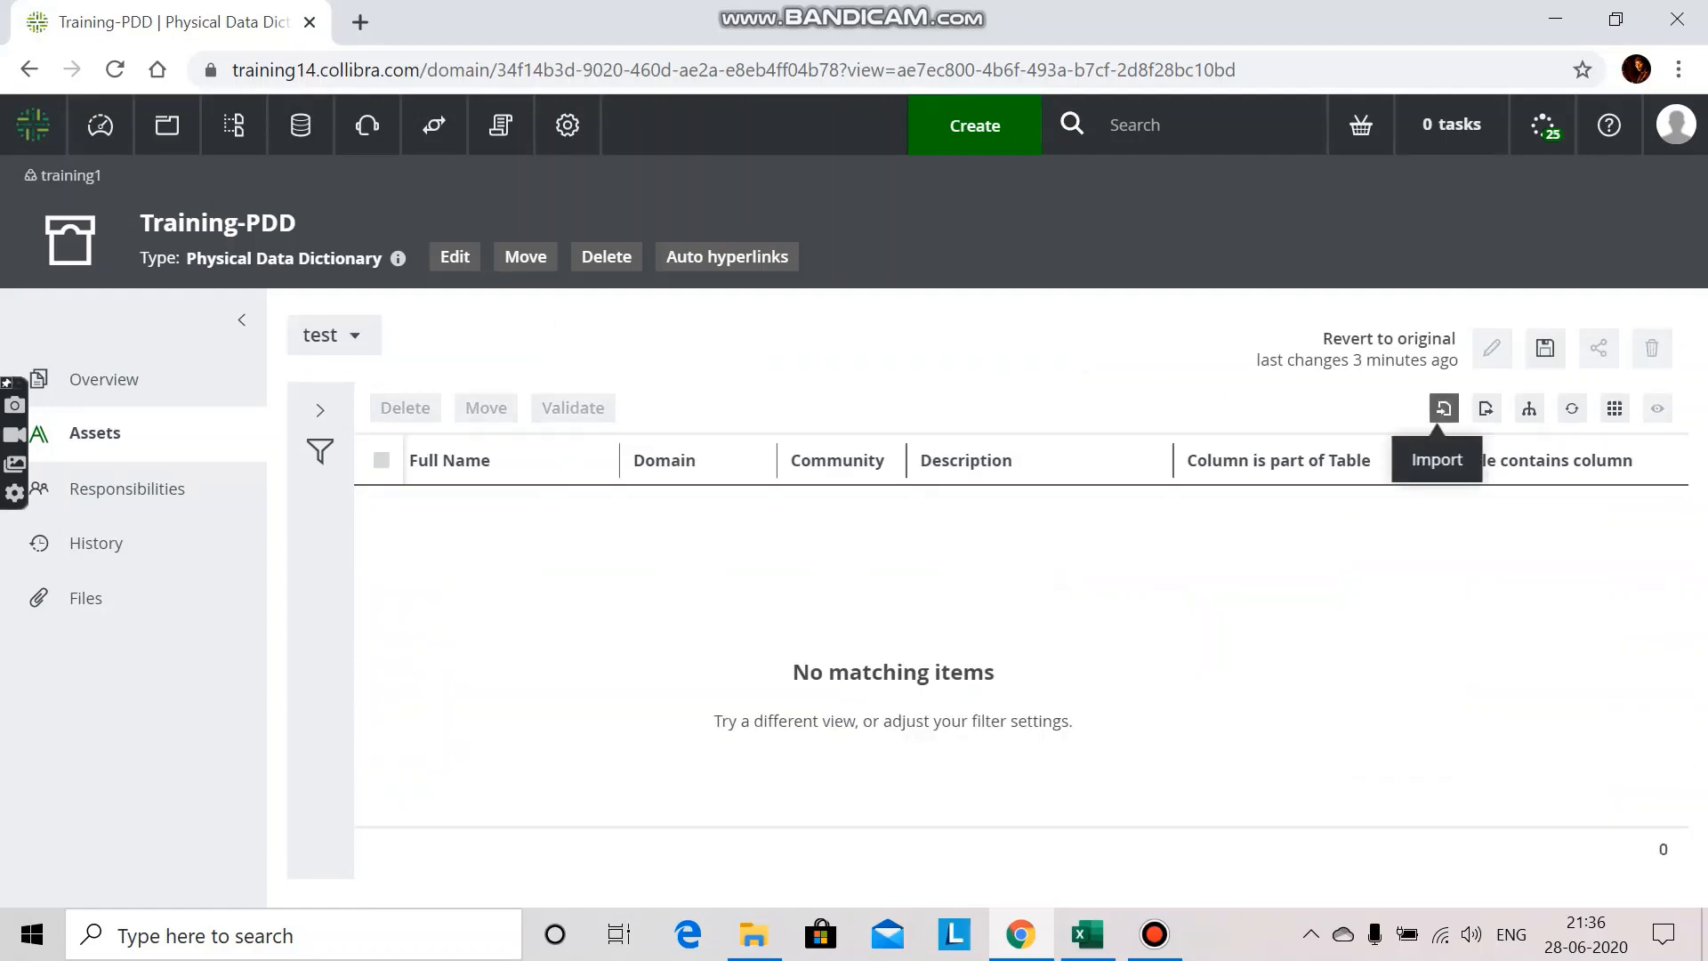
Step: Start an import into Training-PDD with the "FD Account Loader" Excel file and continue to the column mapping
left_click(1443, 407)
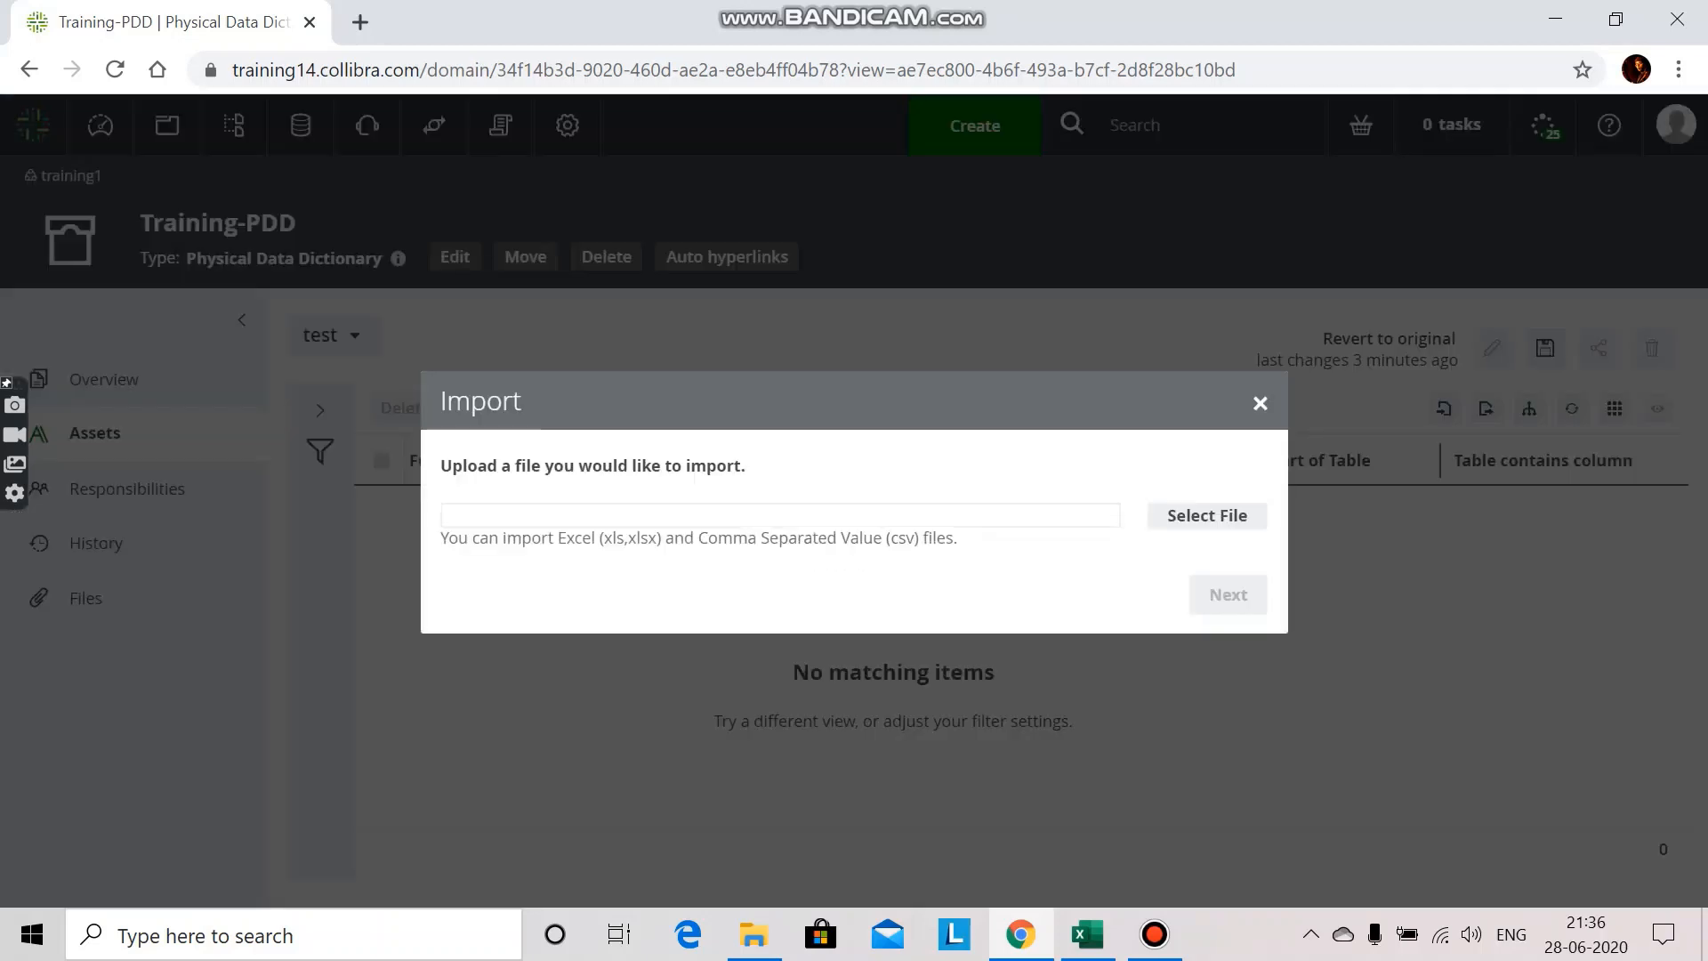
left_click(1207, 514)
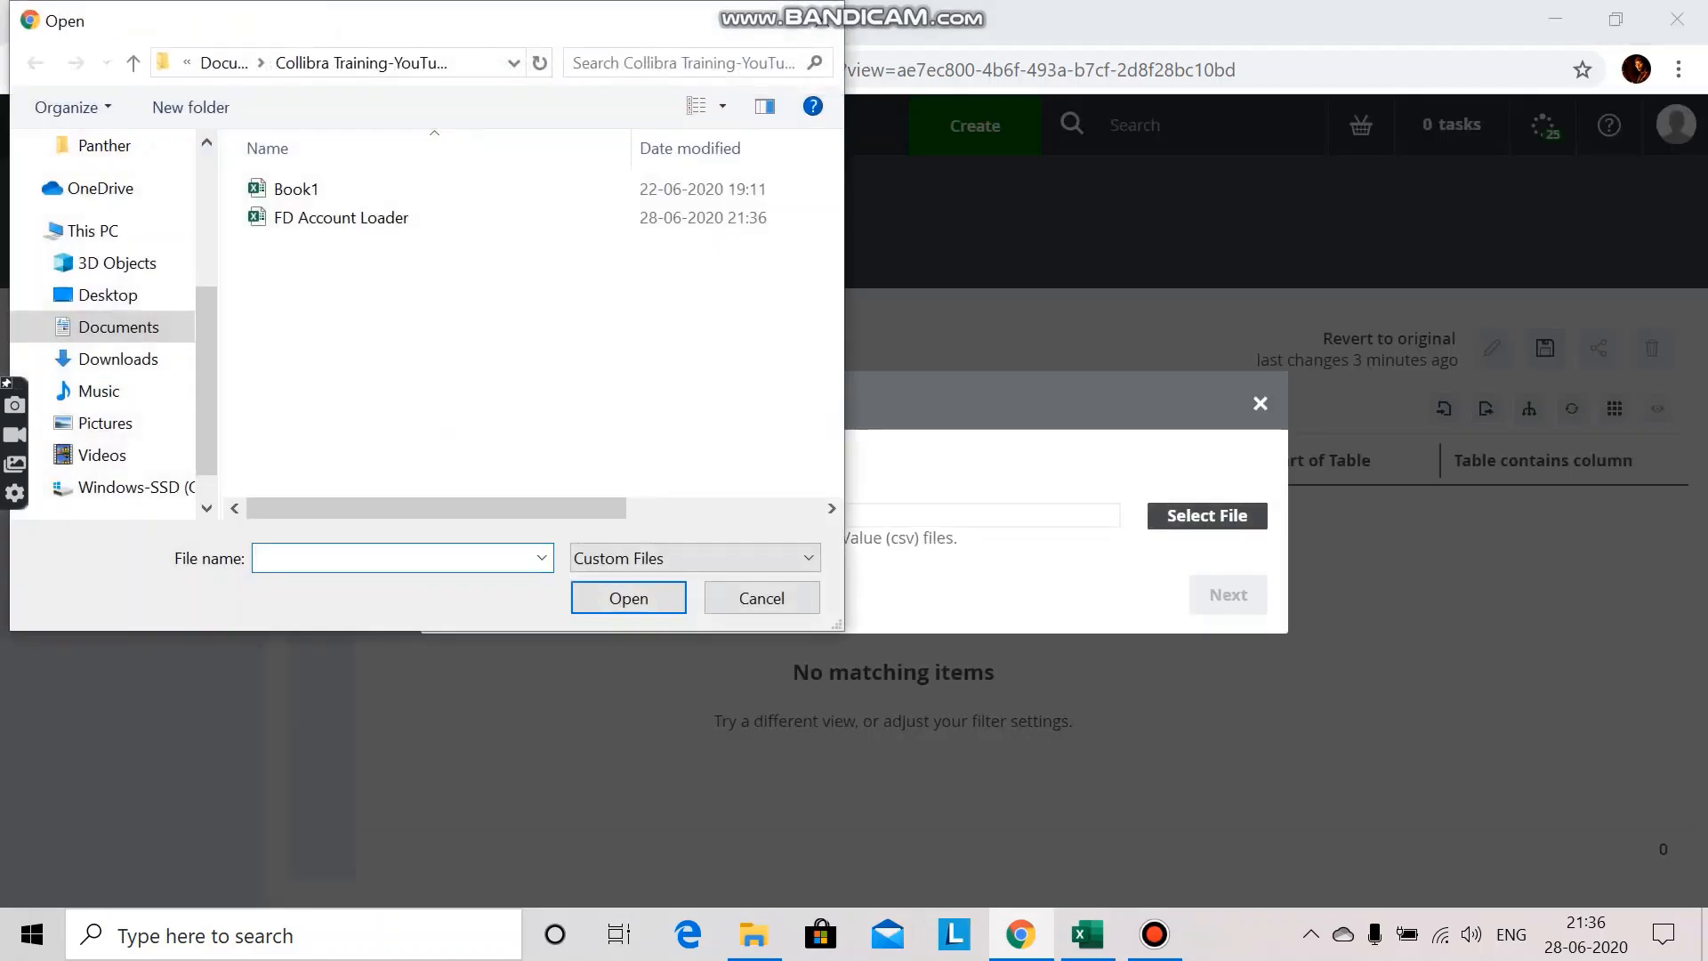
left_click(341, 218)
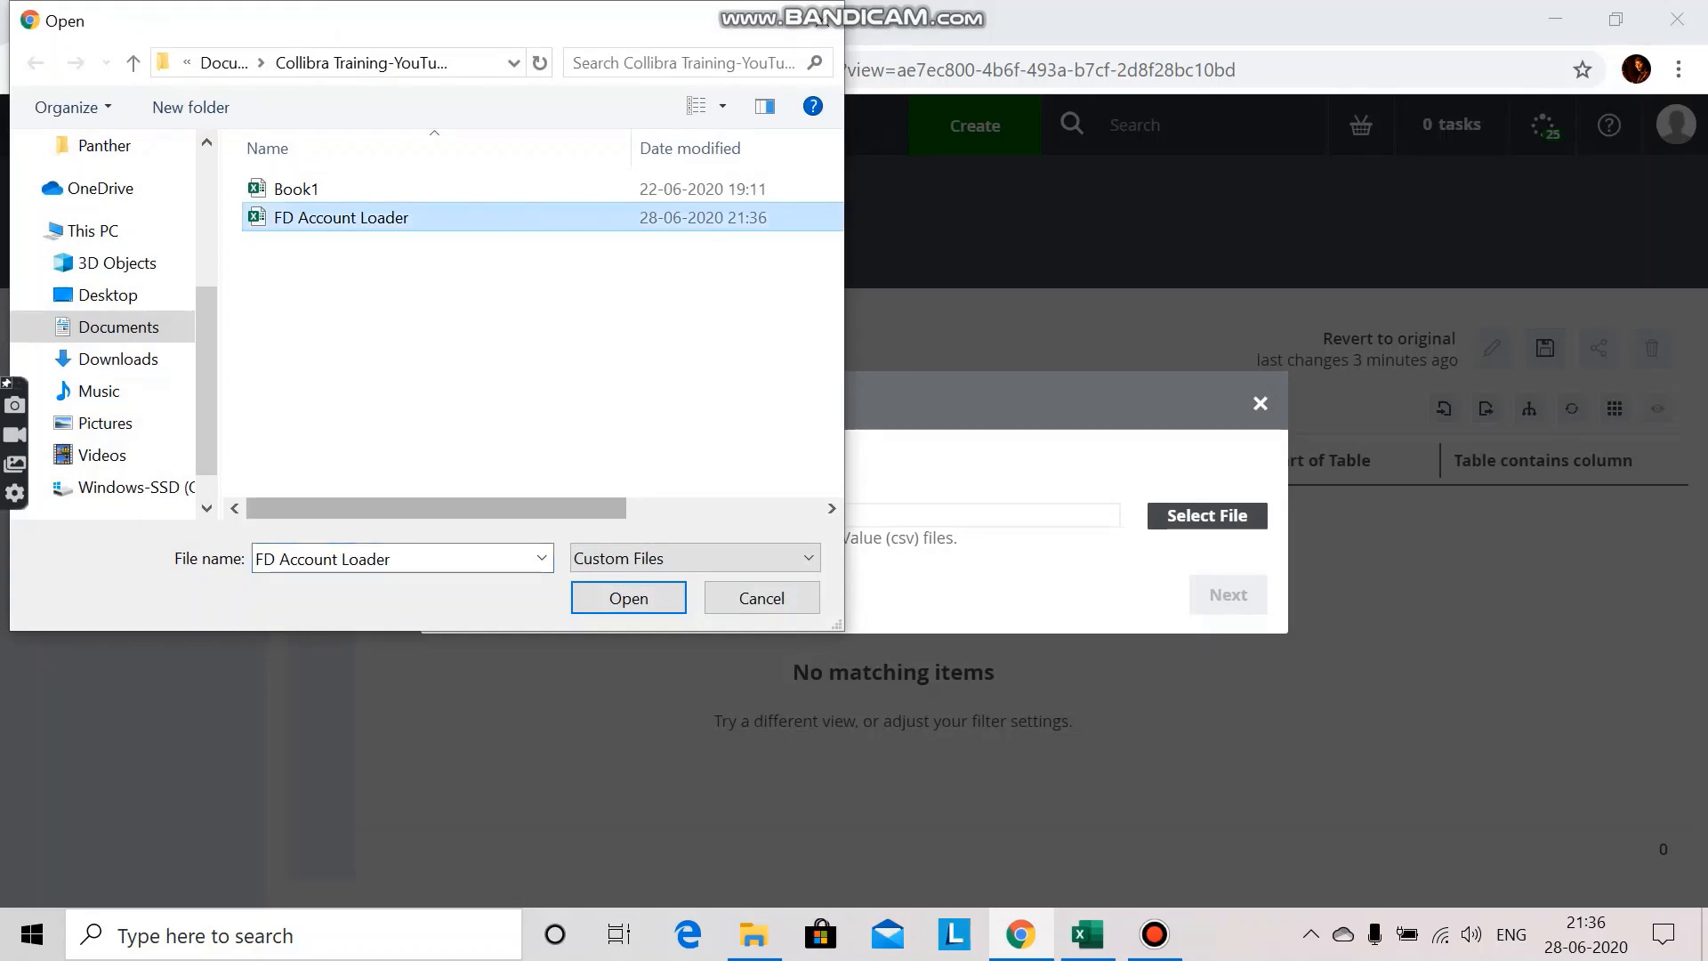
left_click(628, 598)
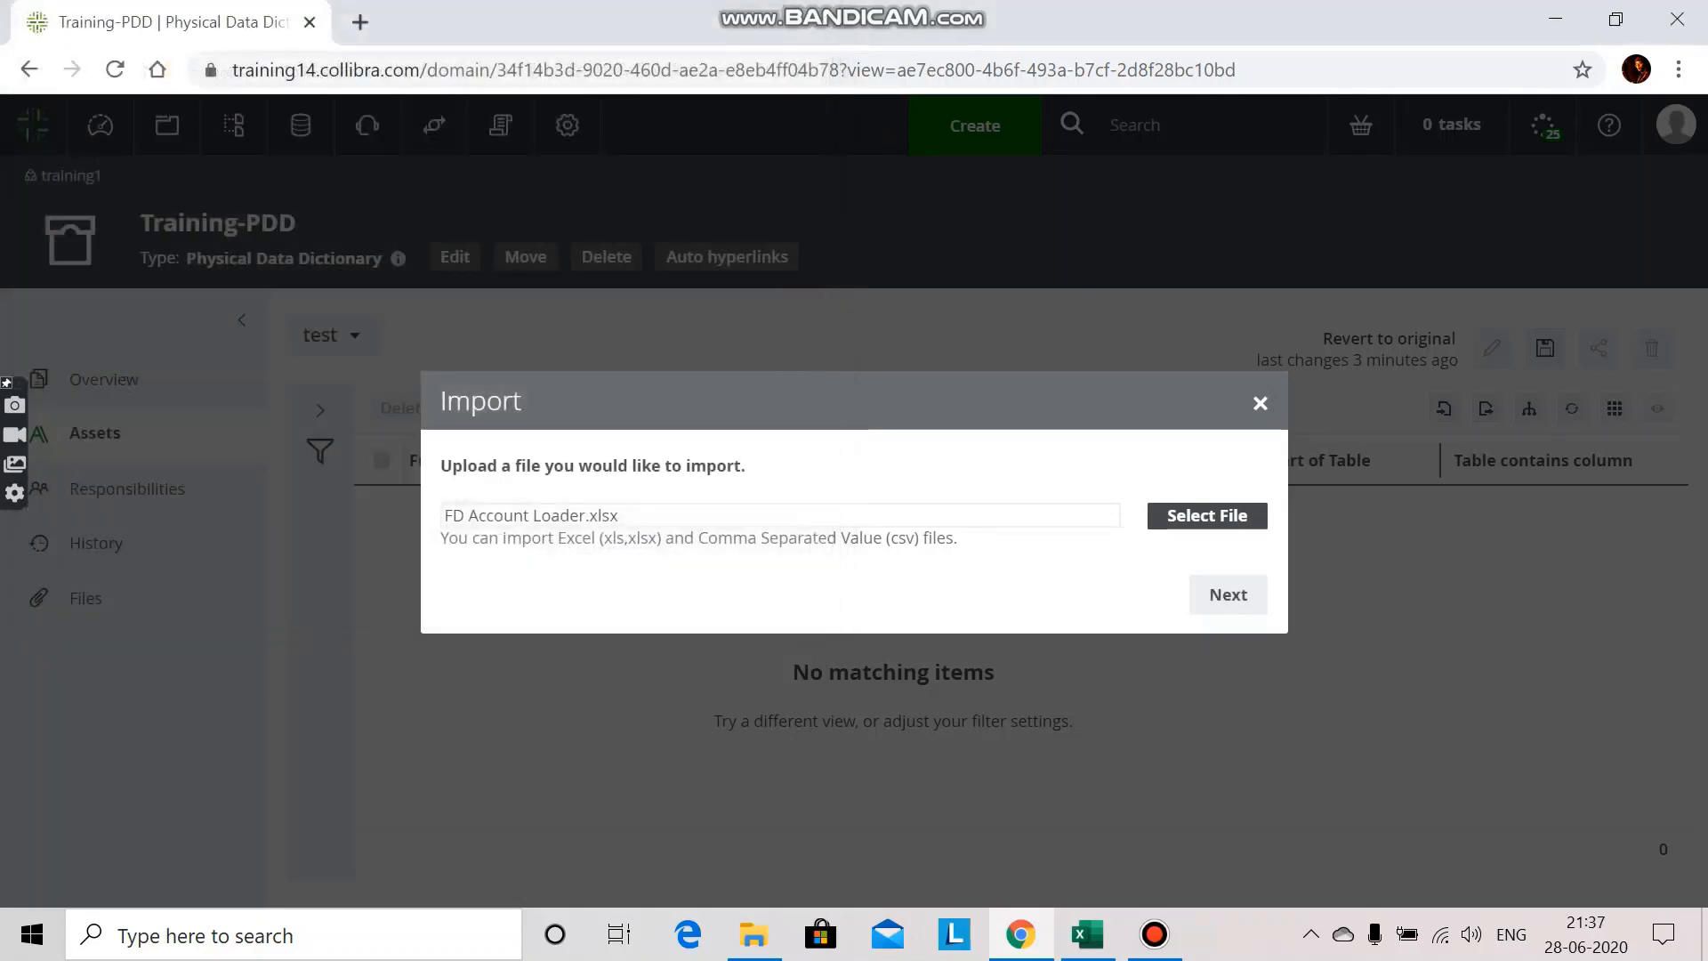
left_click(1228, 594)
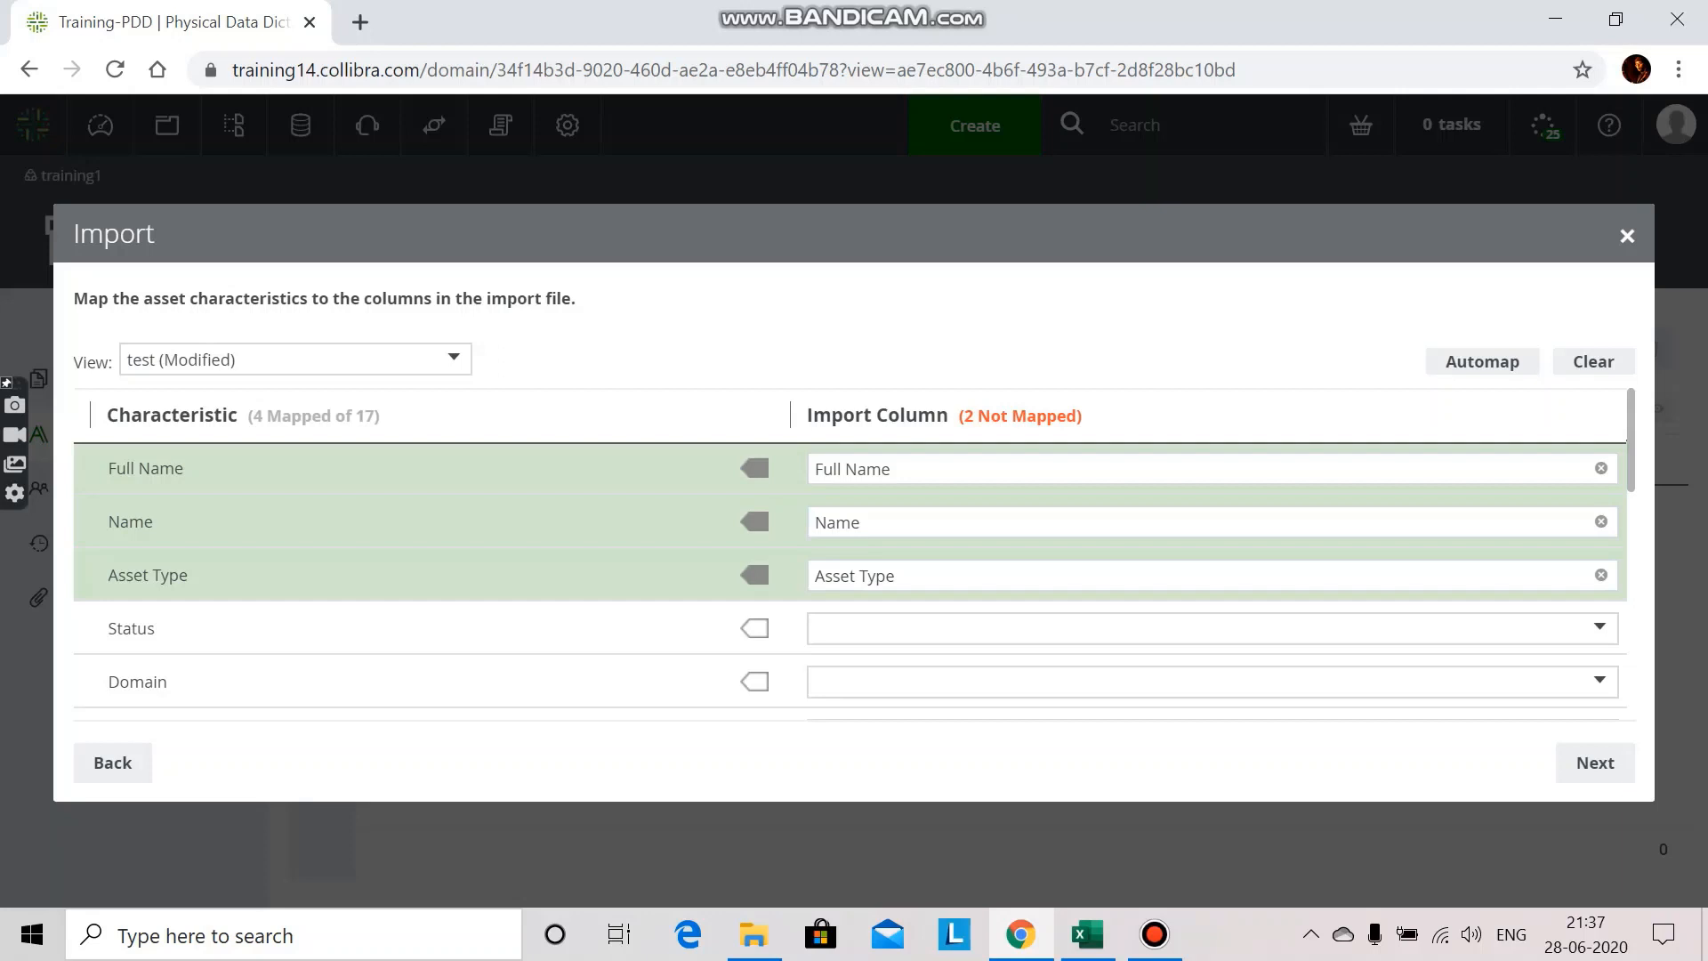
Step: Map Full Name under the "Column is part of Table" relation to the "Column is part of Table" import column, checking it against the Excel sheet
scroll(849, 552, "down", 2)
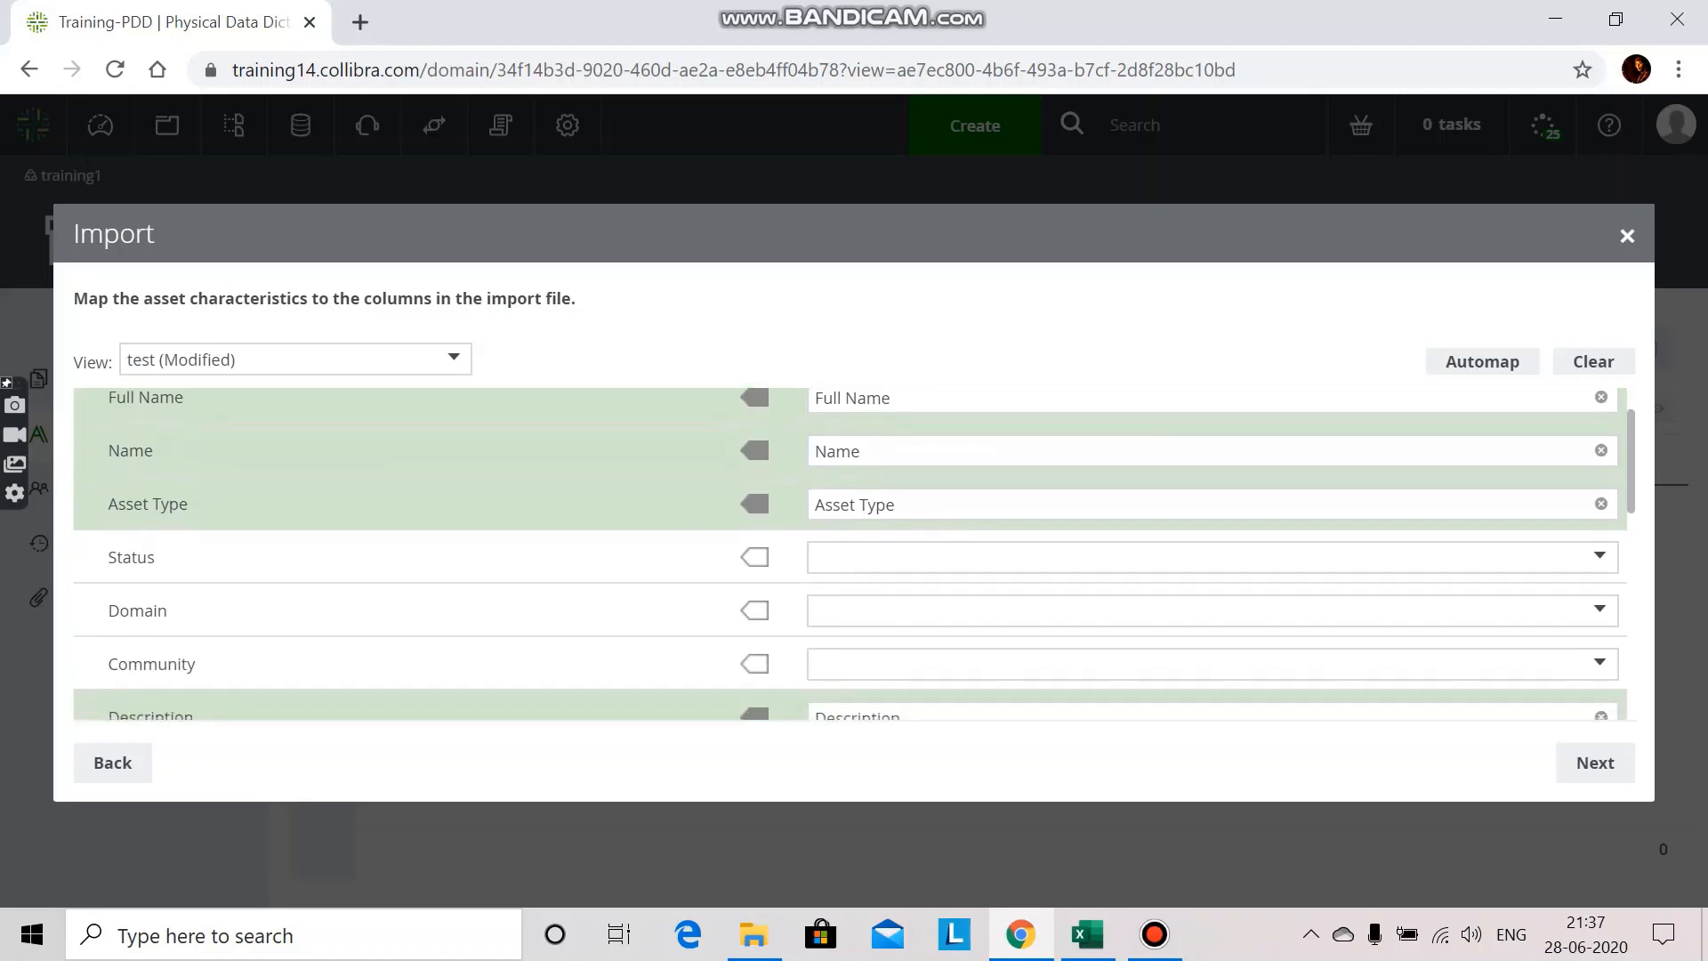
scroll(849, 551, "down", 5)
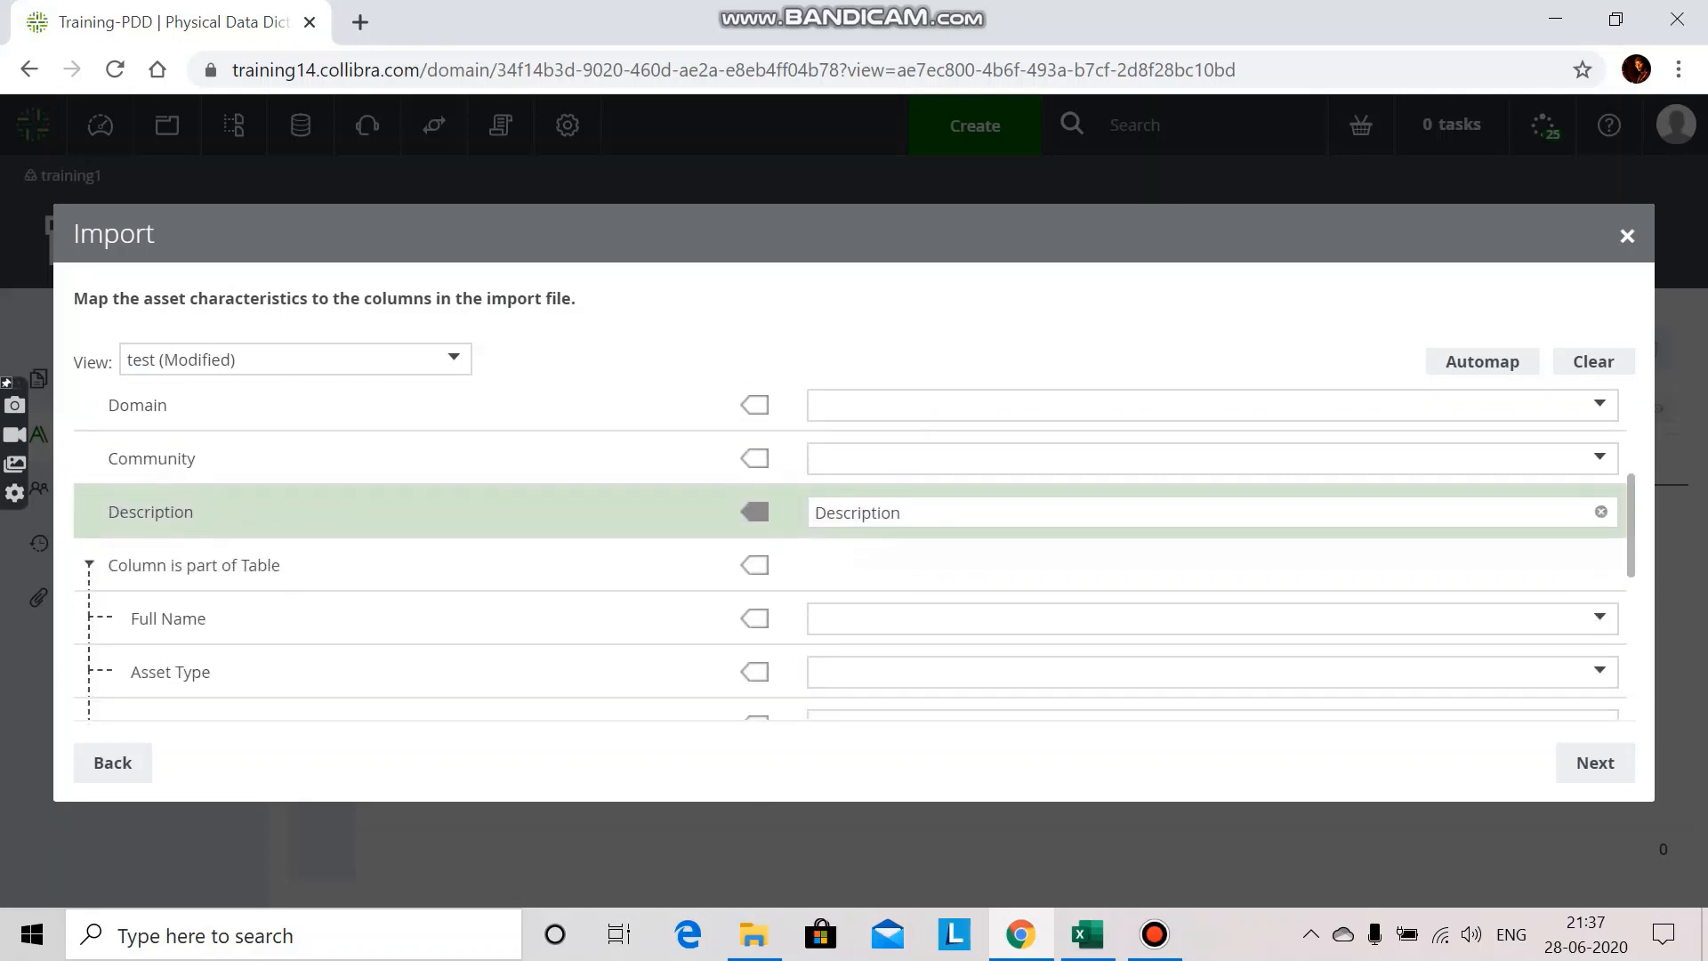
scroll(850, 552, "down", 1)
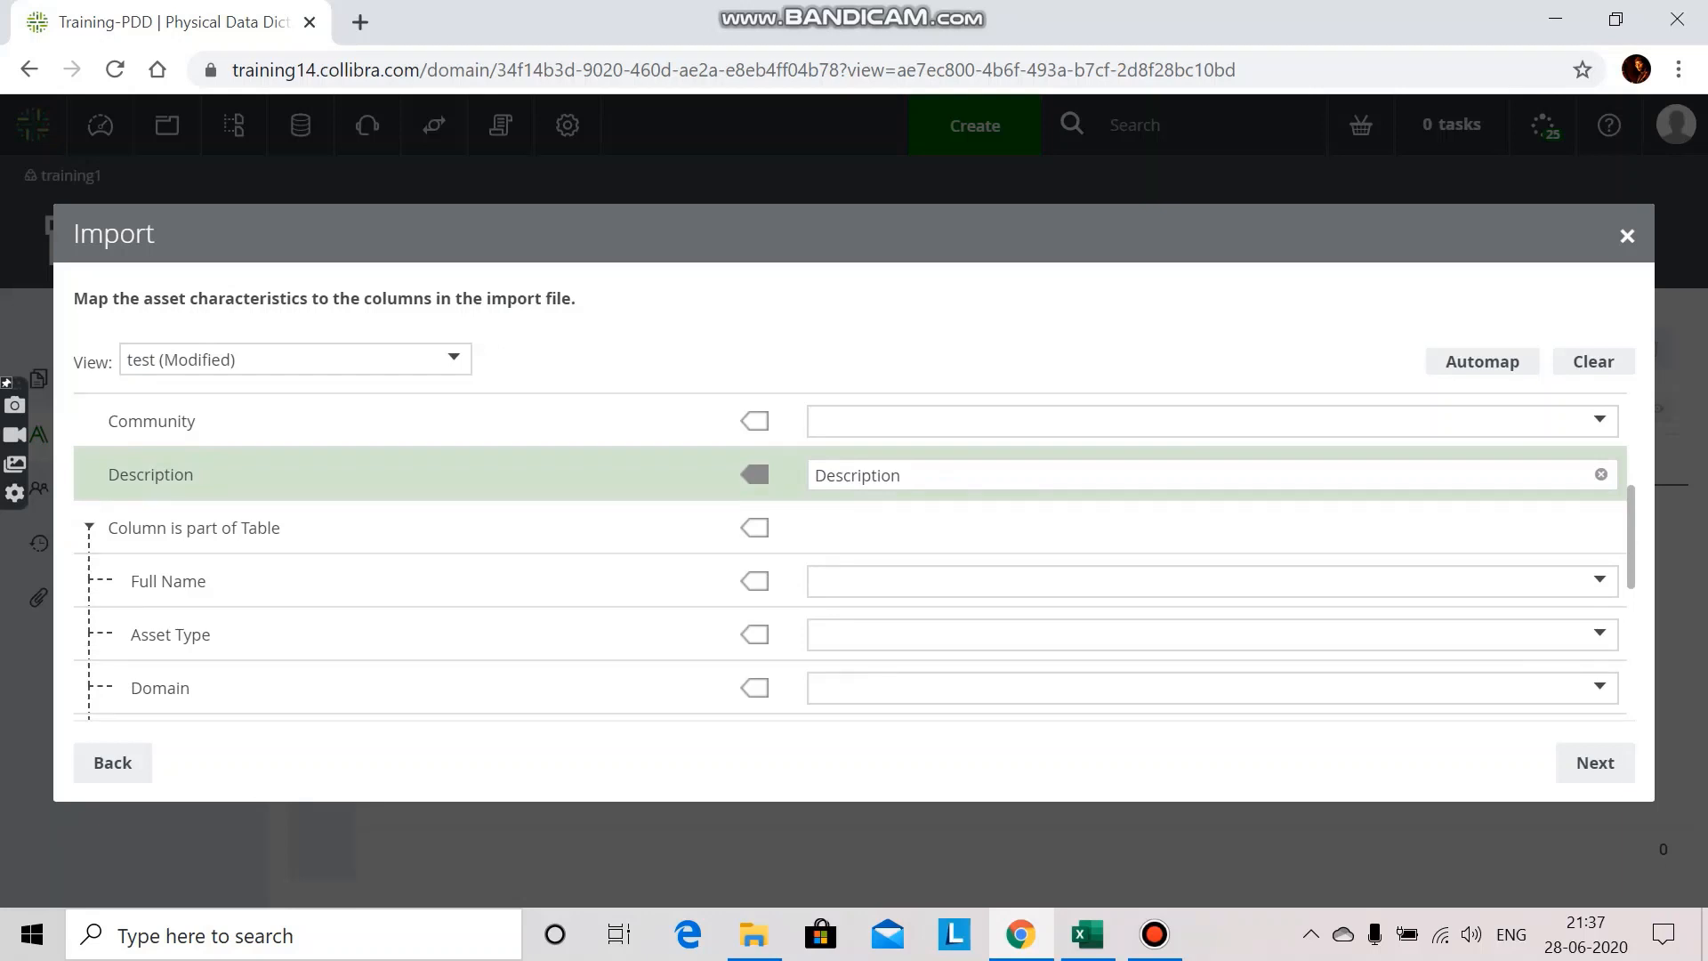
left_click(1212, 580)
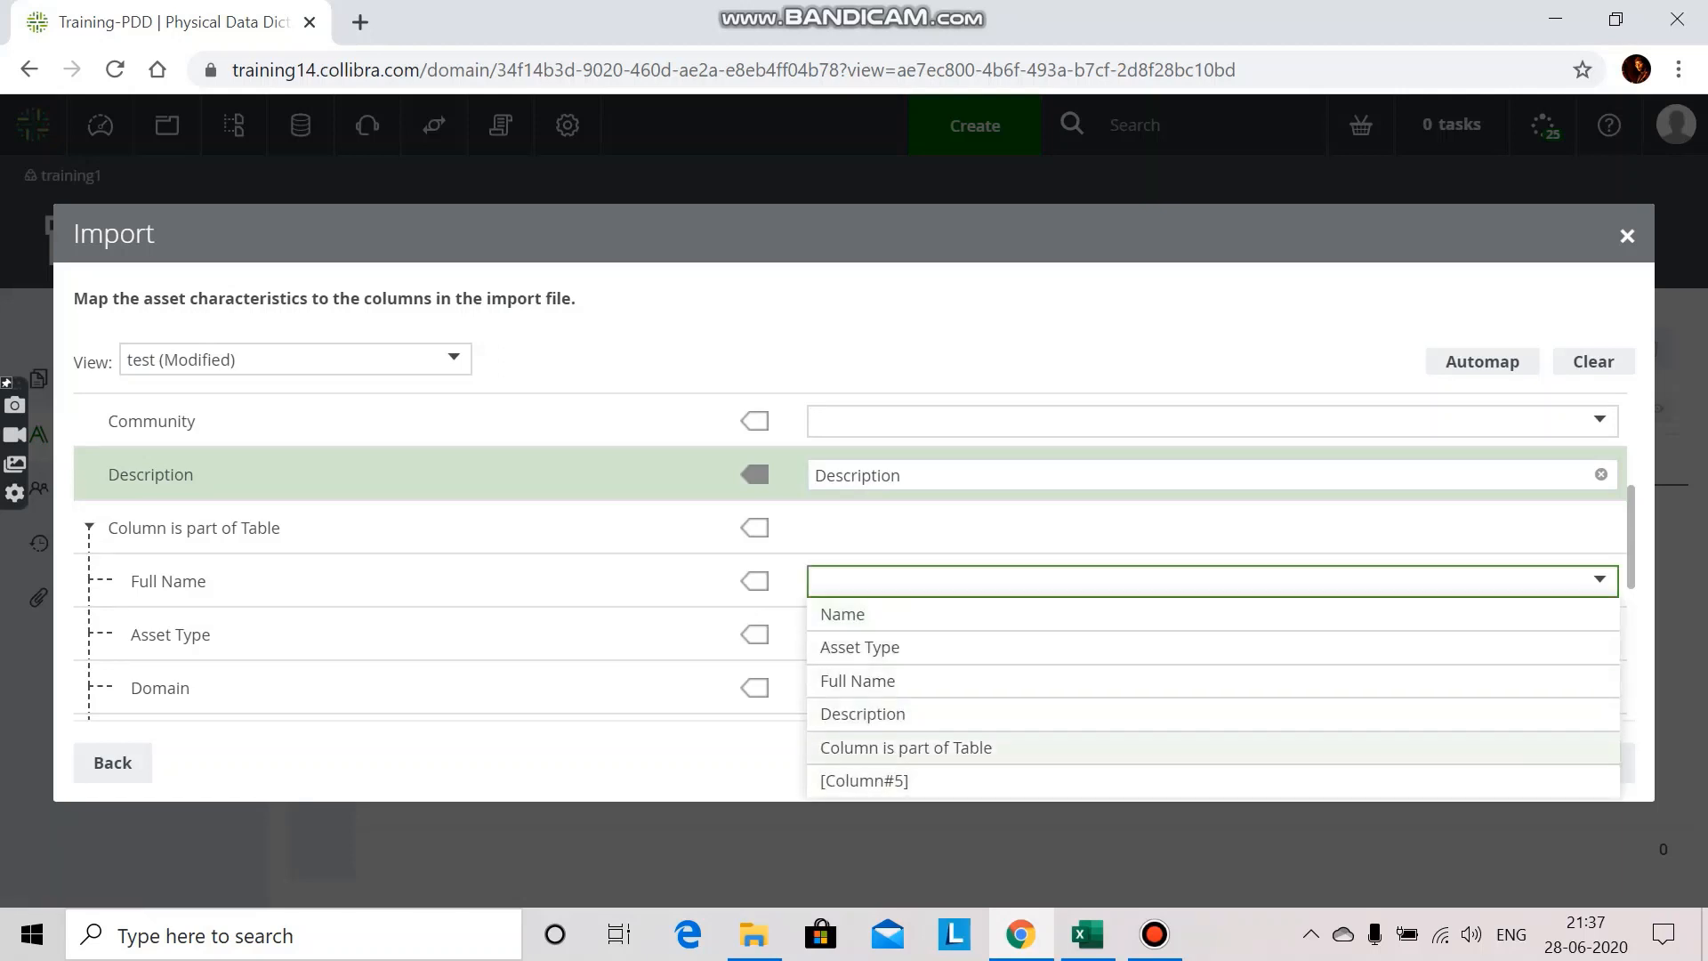
left_click(905, 747)
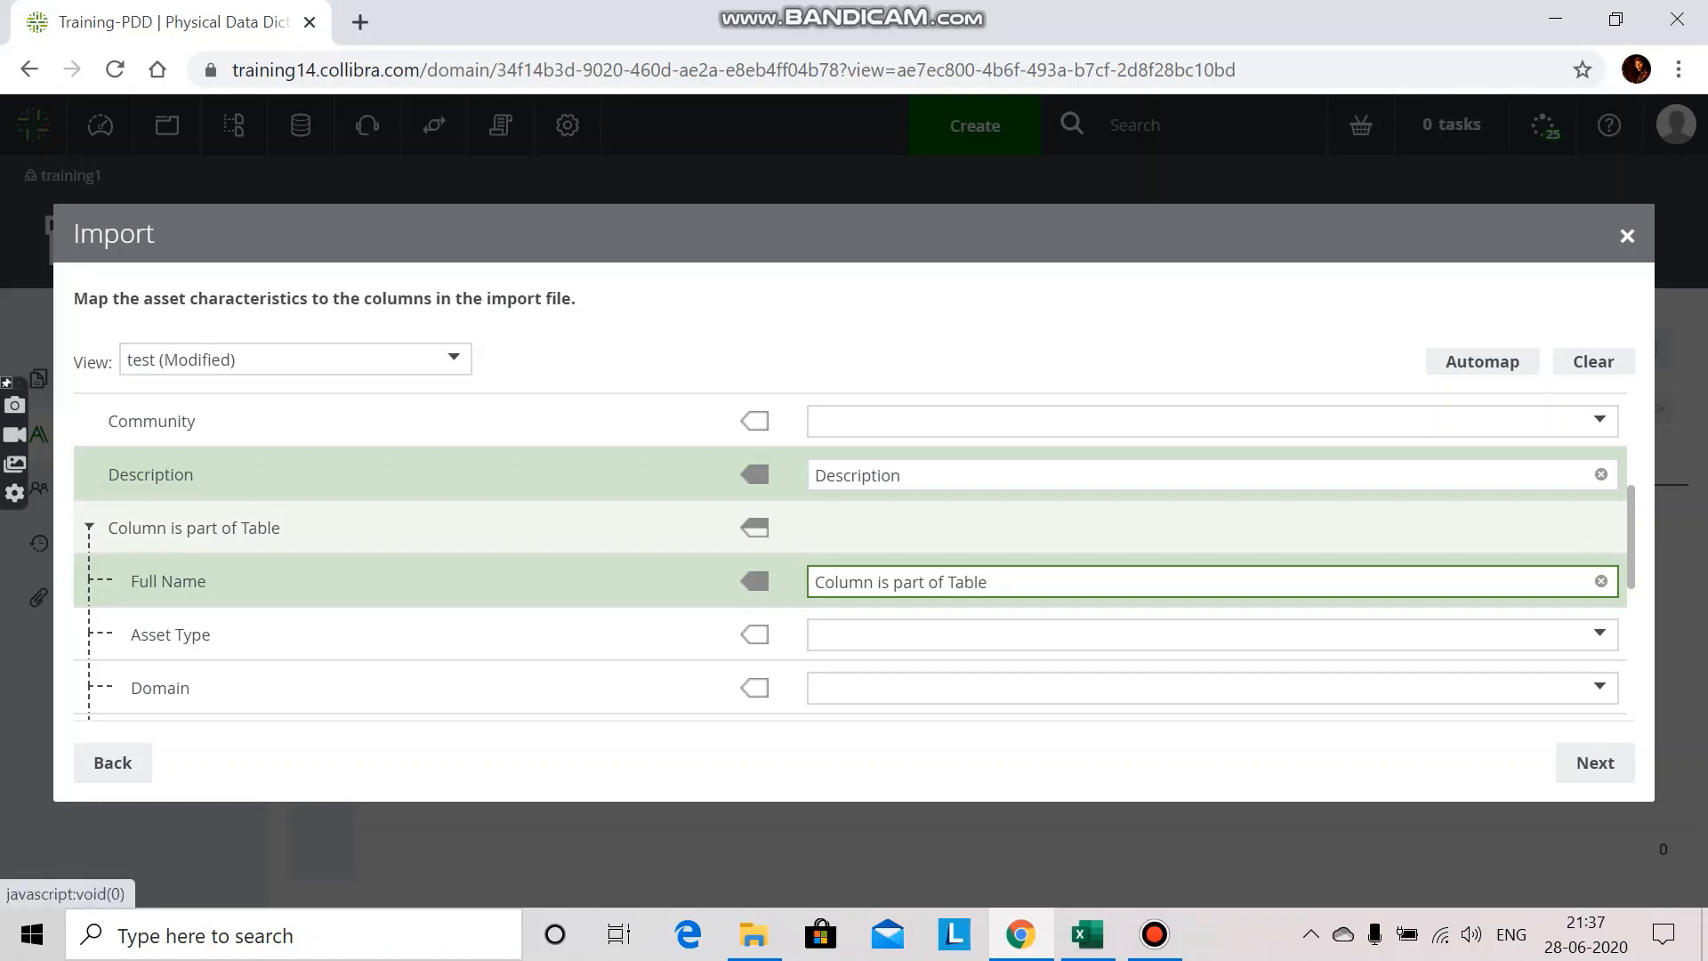
left_click(1087, 934)
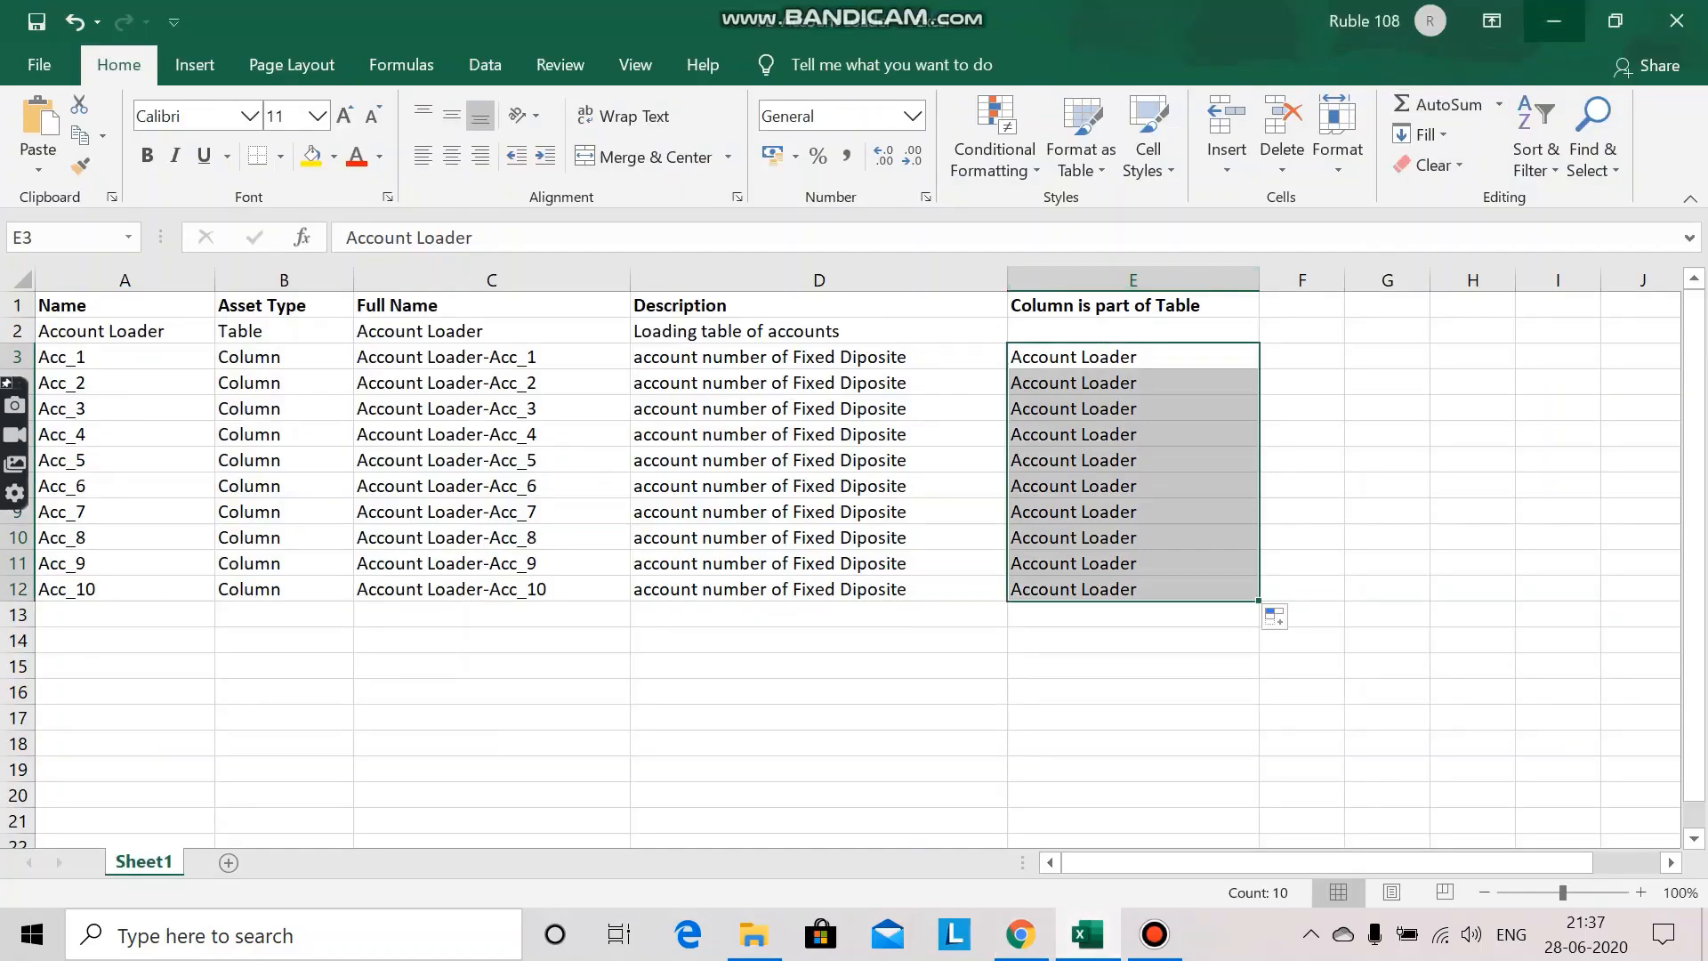
left_click(1554, 21)
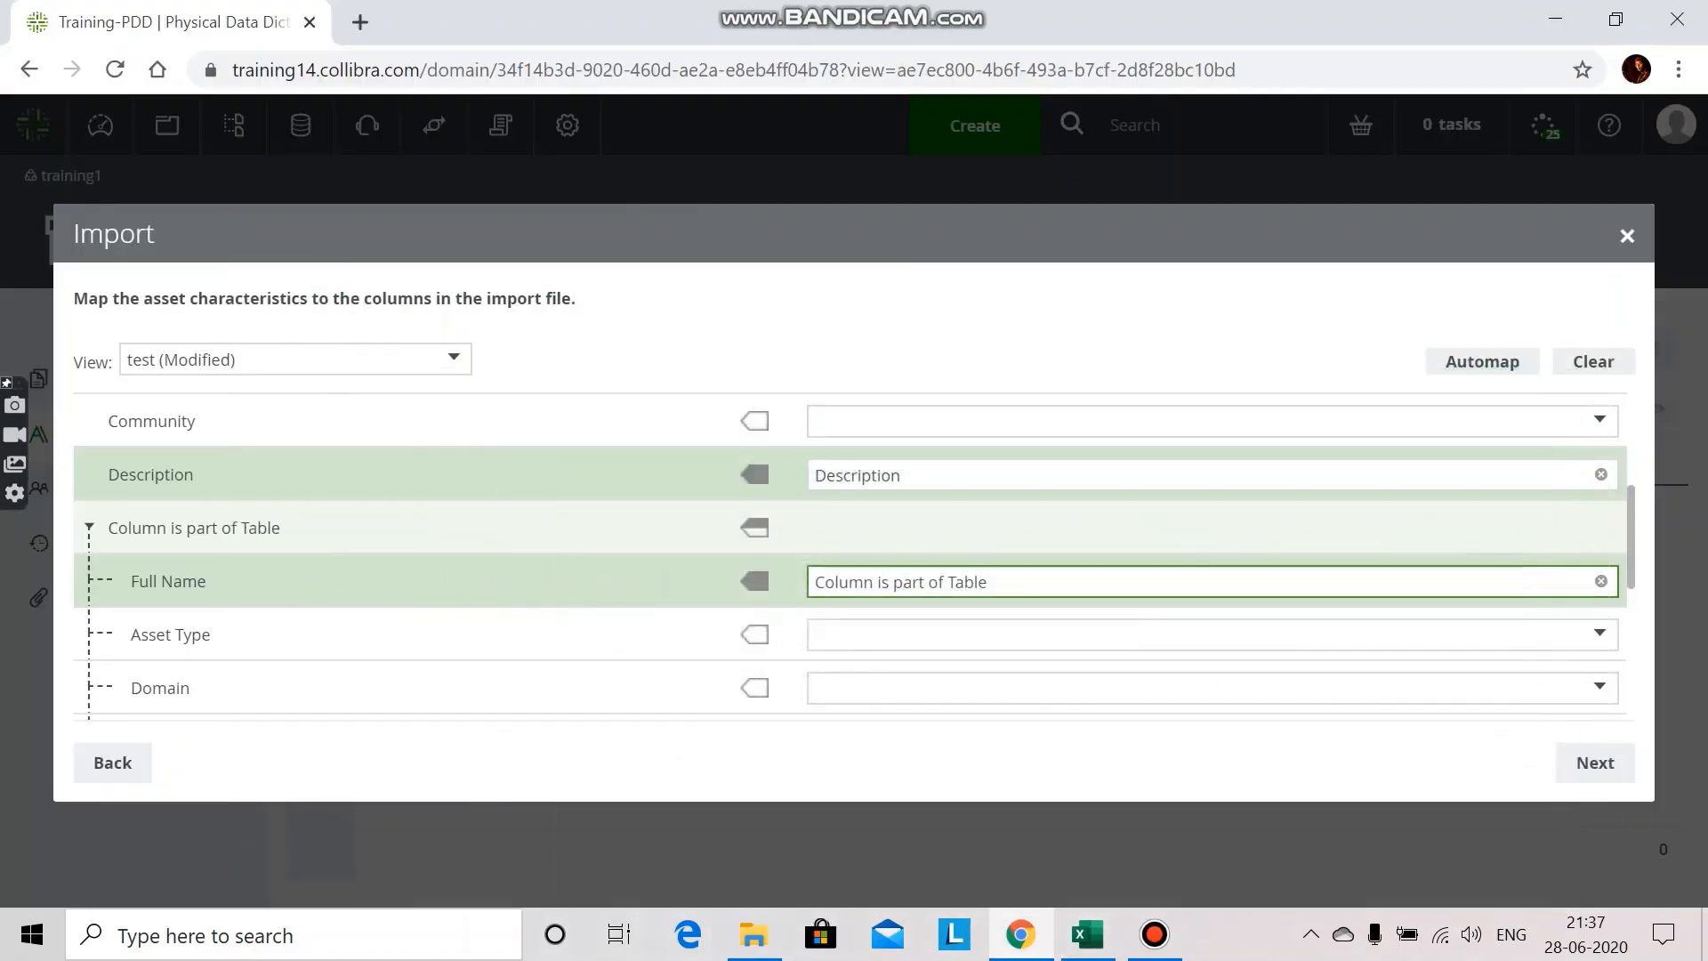
Step: Test the import with the default configuration and run the actual import, closing its results
left_click(1595, 762)
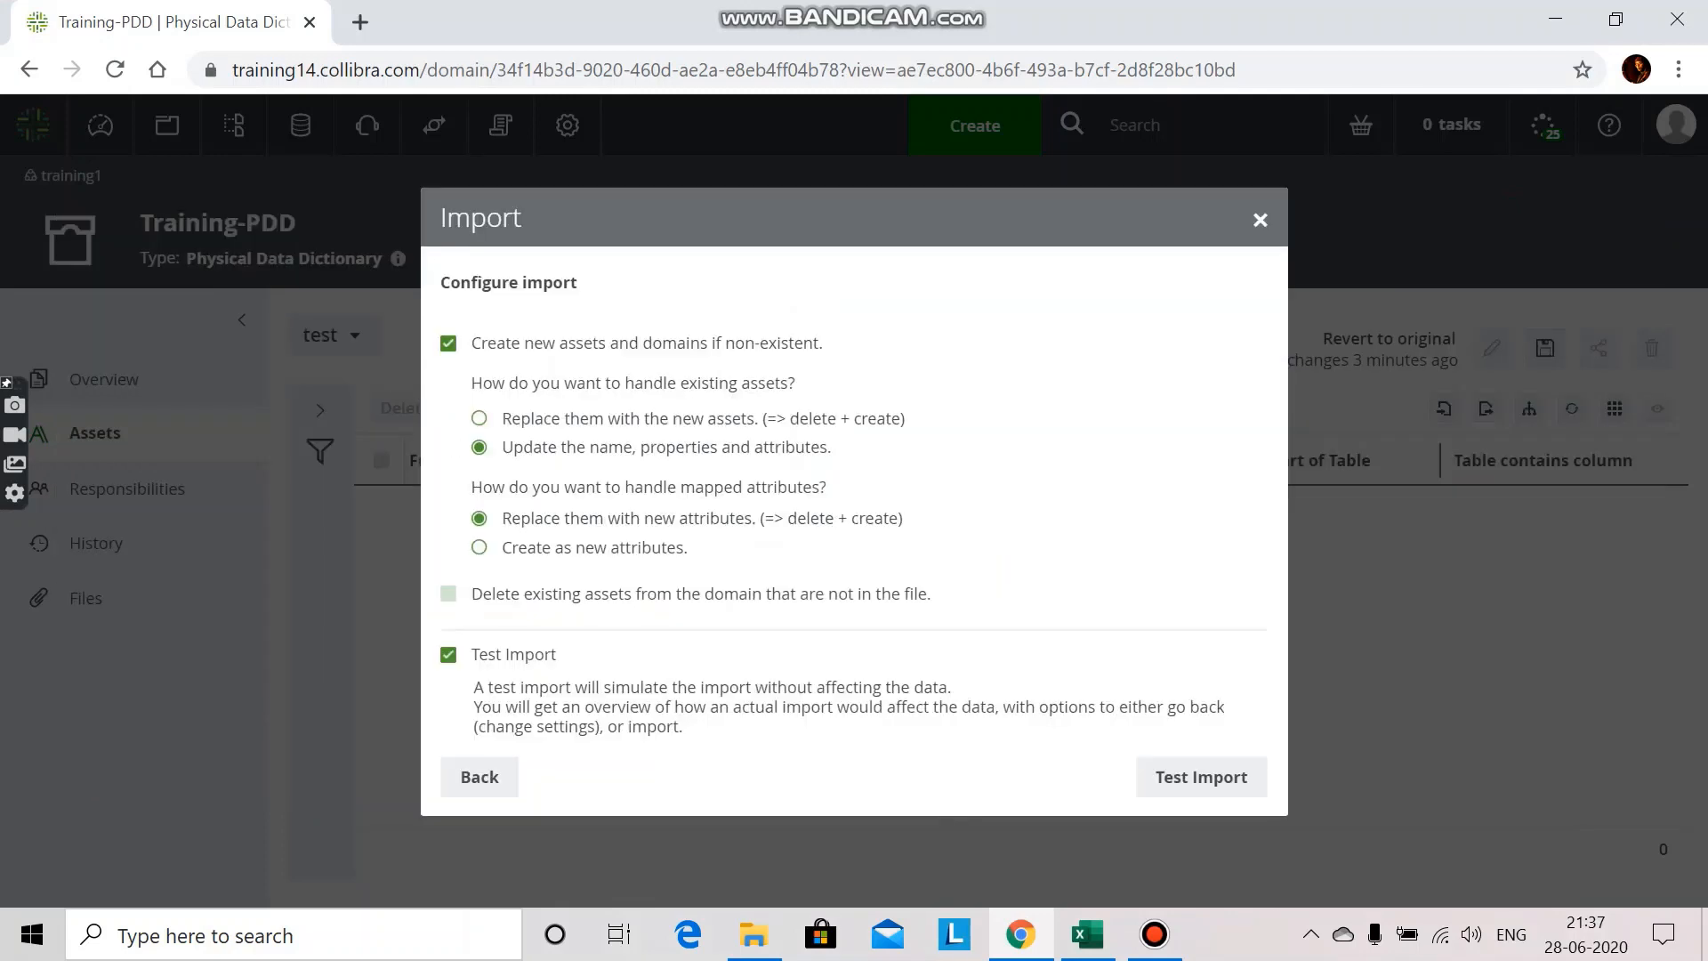
left_click(1201, 776)
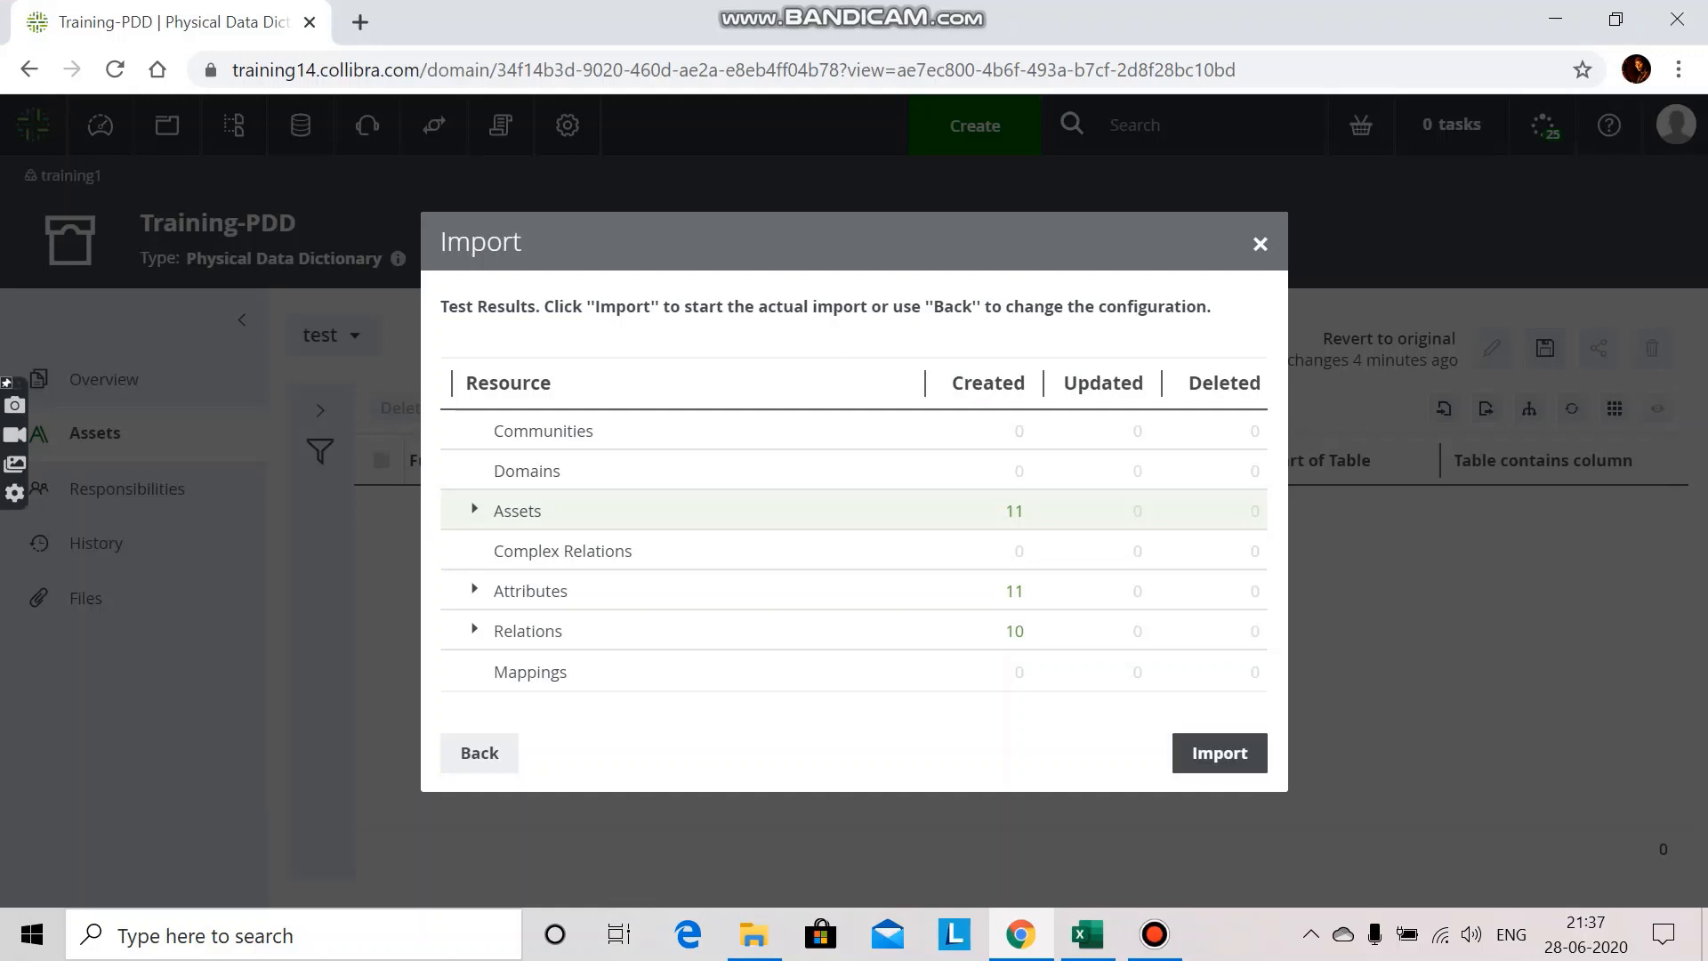
left_click(1219, 752)
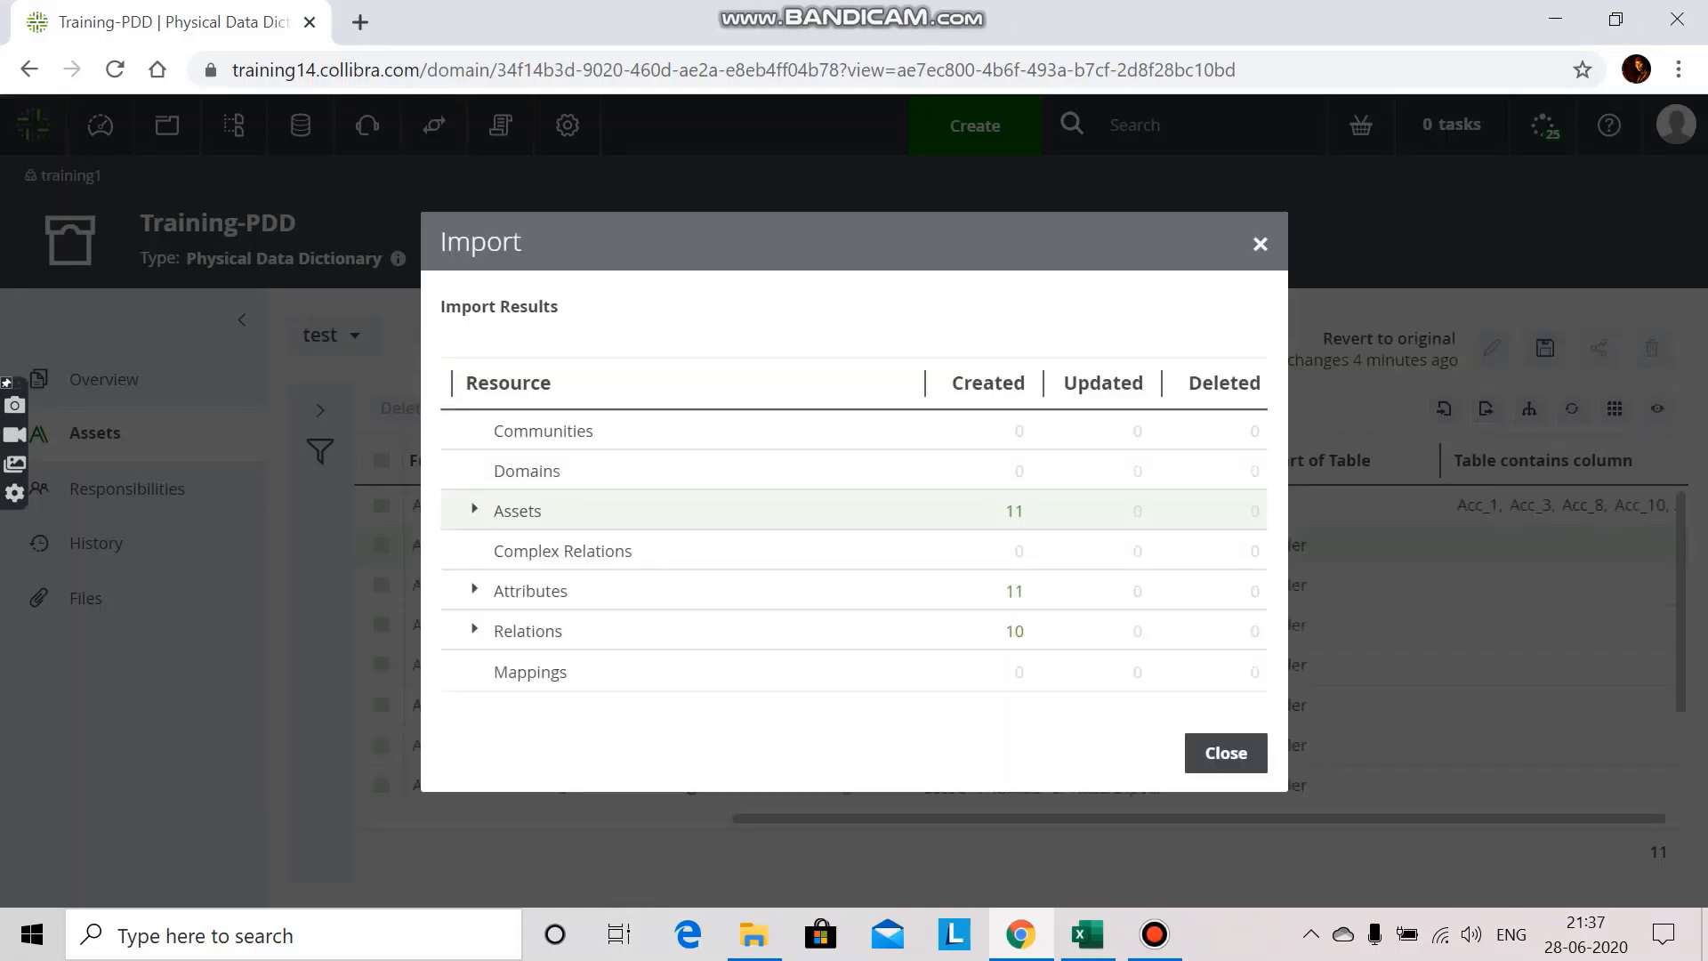
left_click(1225, 752)
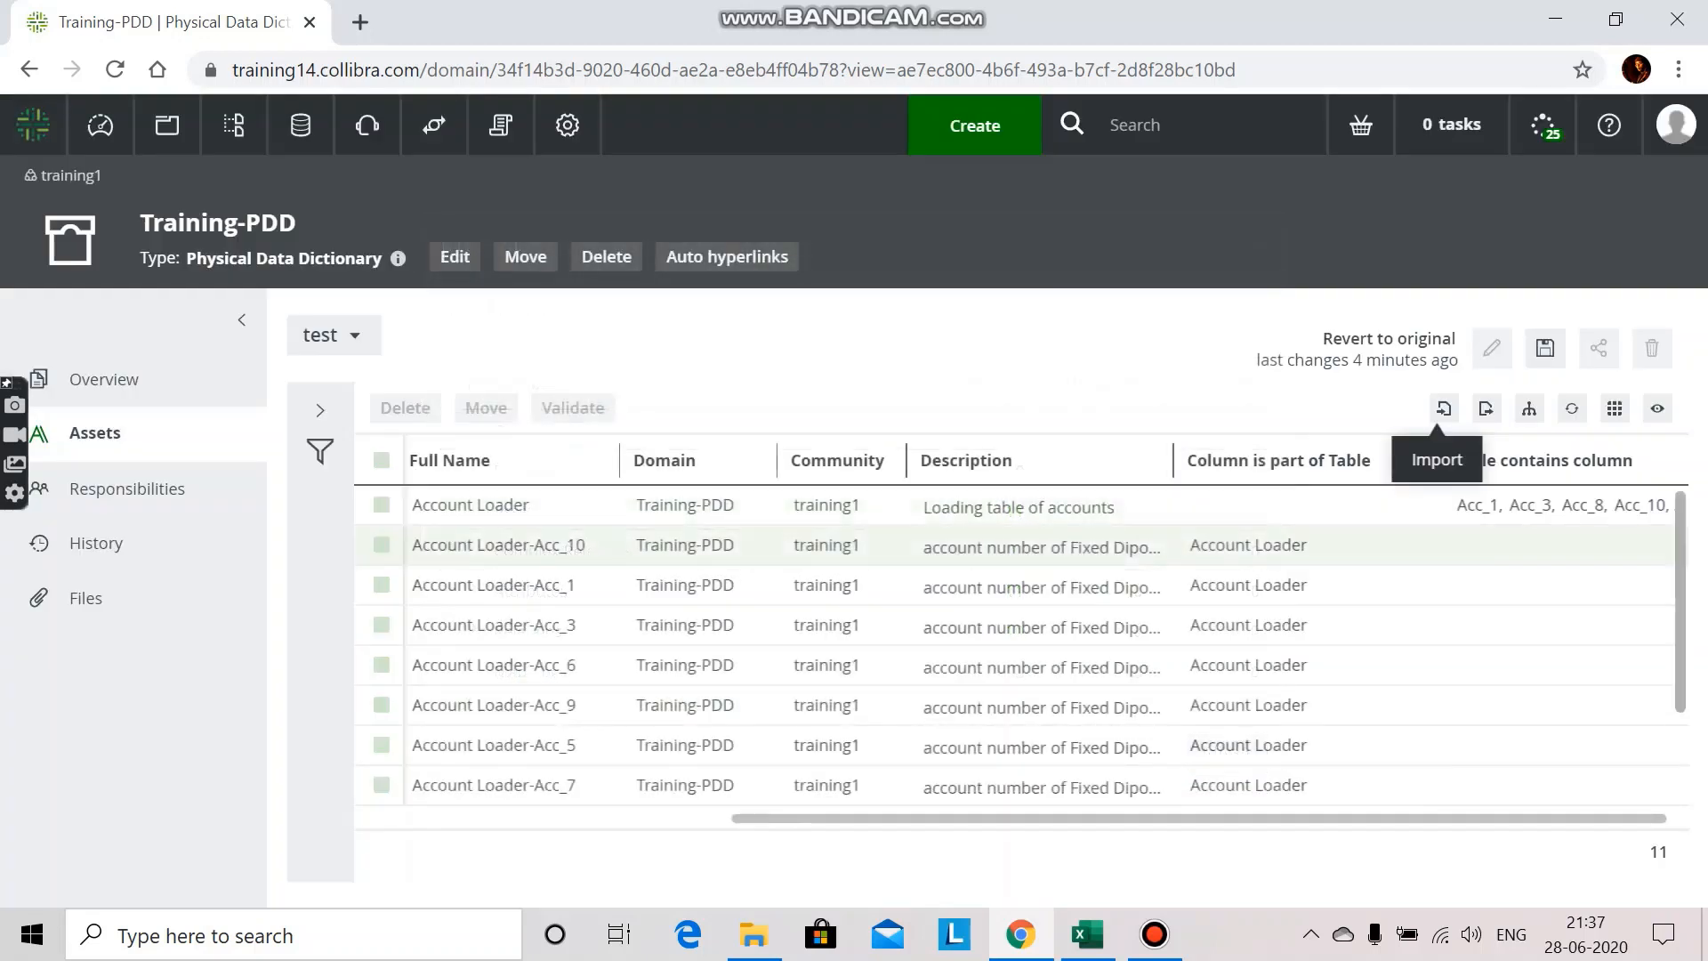
Step: Examine the imported Account Loader assets and their values in both relation columns
scroll(1023, 647, "down", 3)
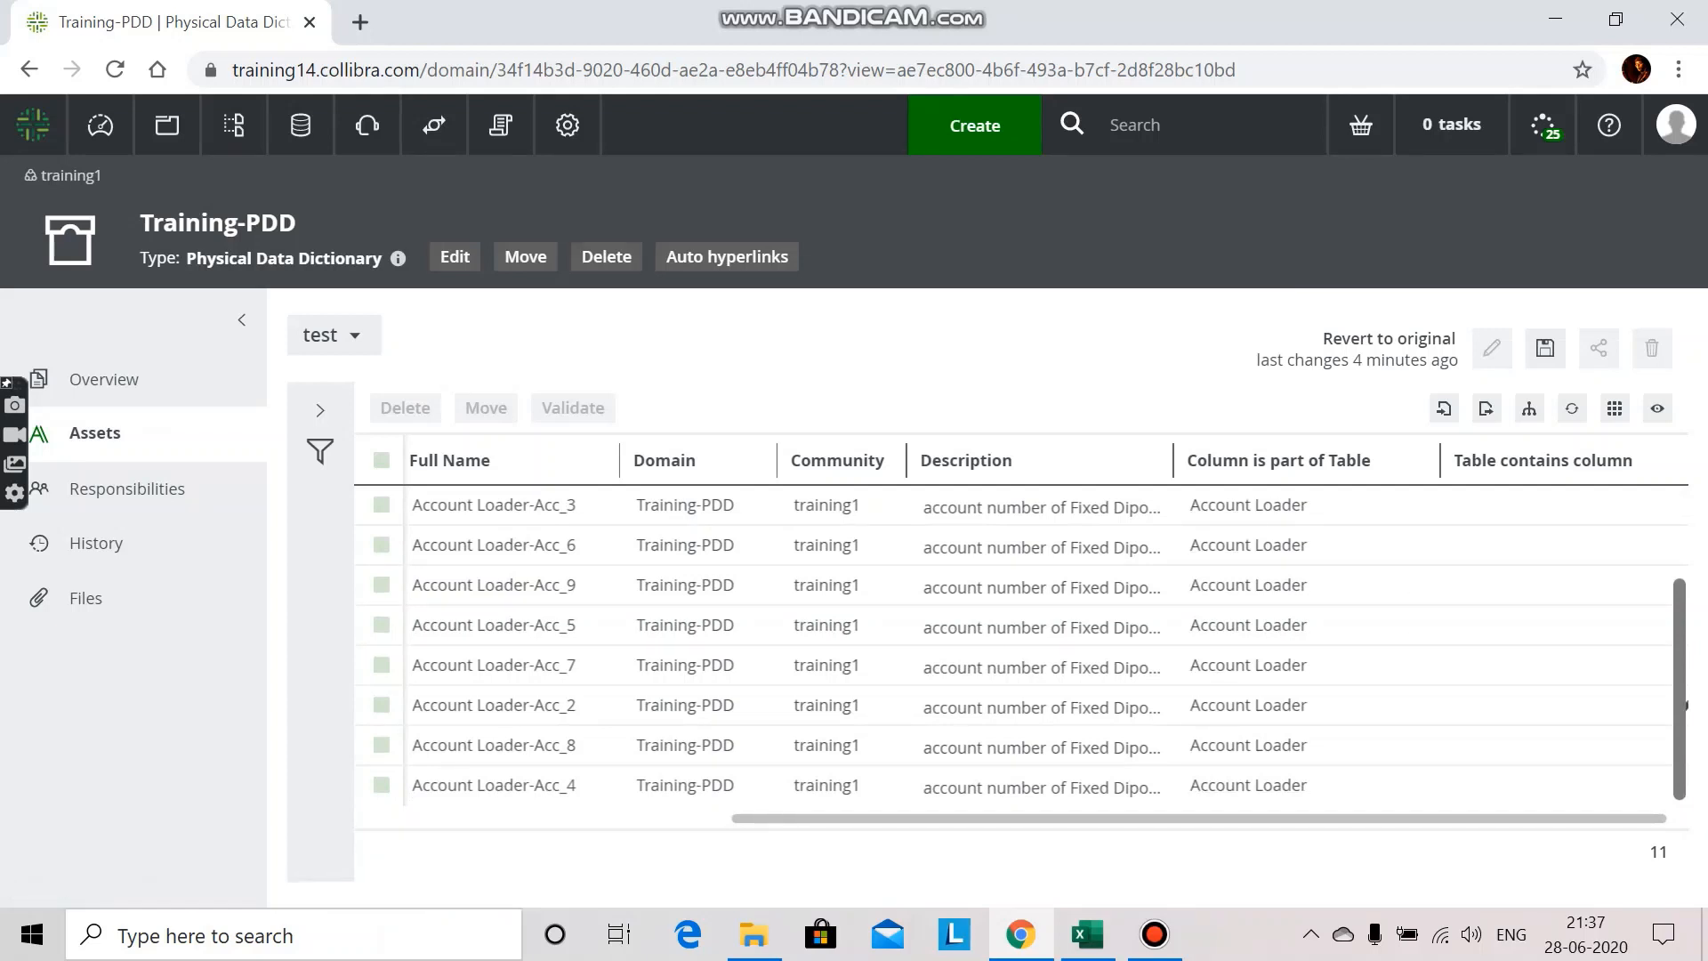
scroll(1022, 641, "up", 2)
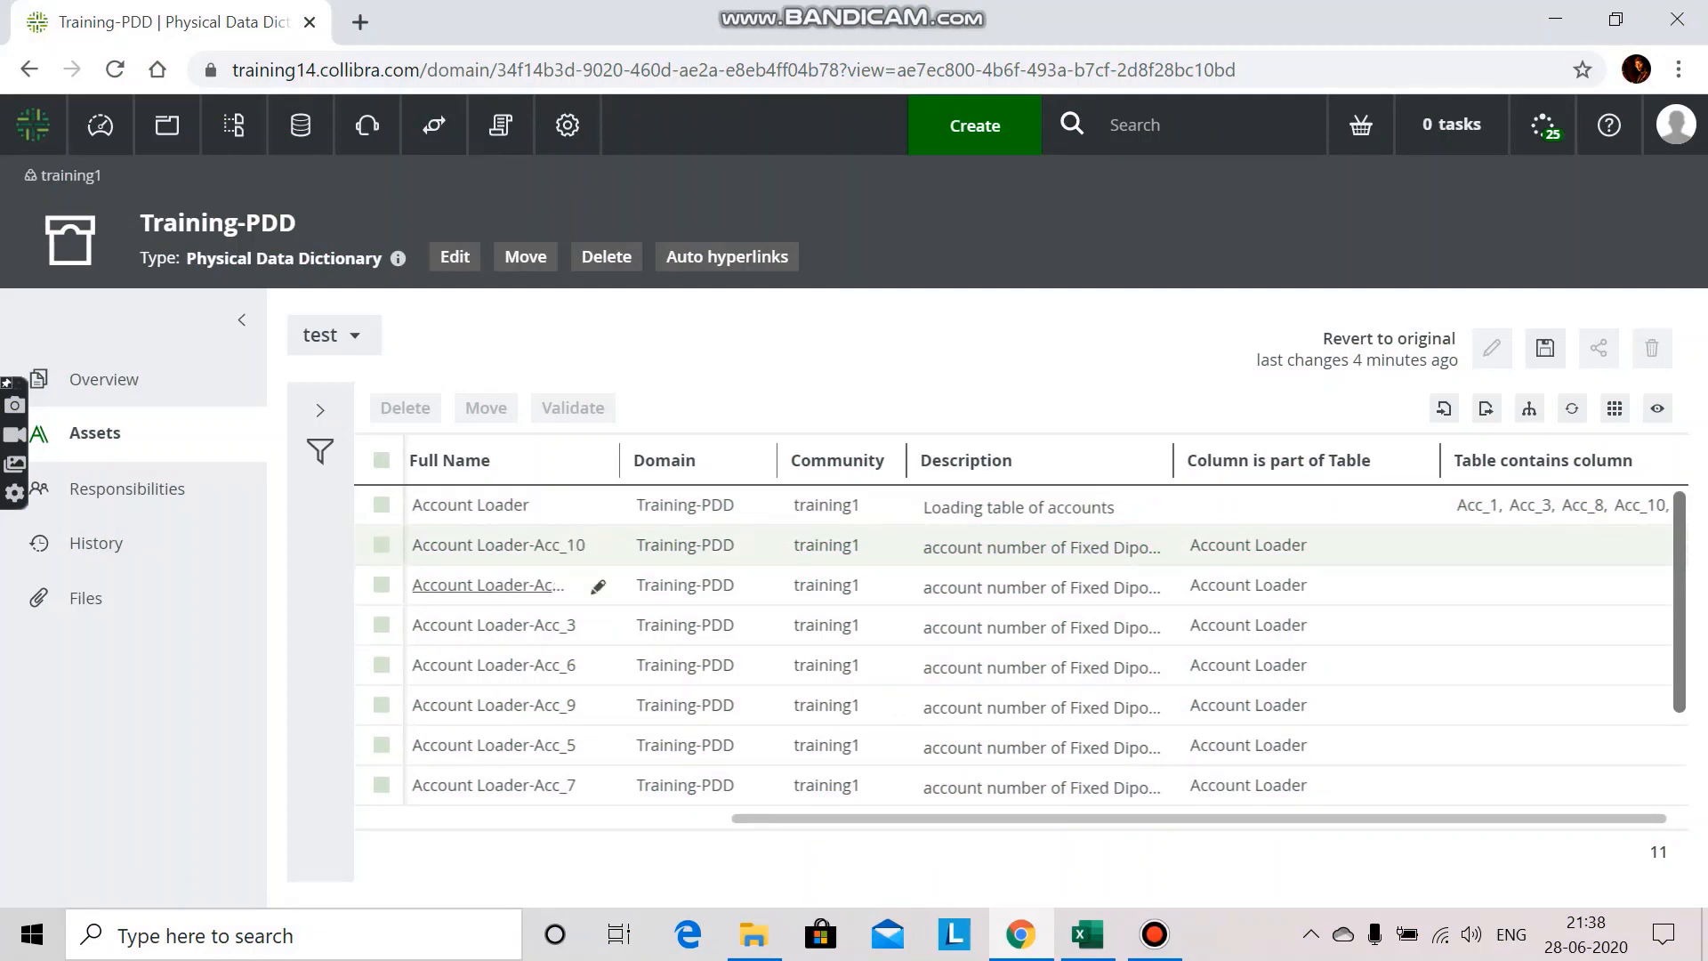
scroll(1023, 641, "left", 10)
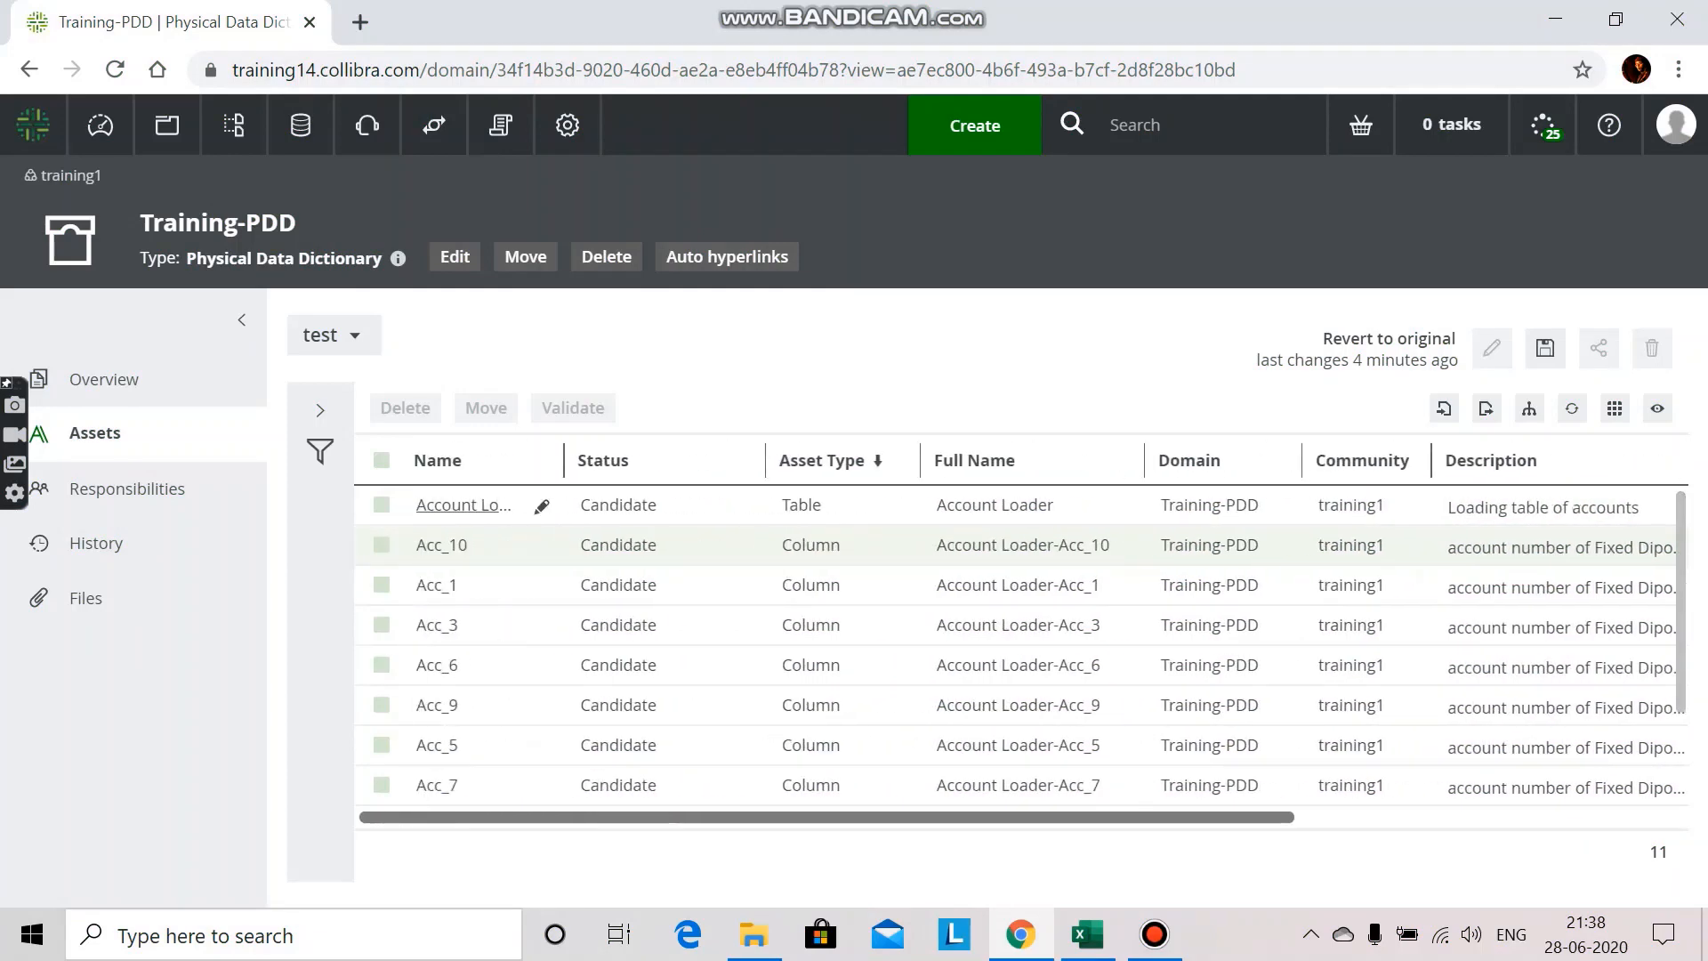
scroll(1023, 640, "right", 10)
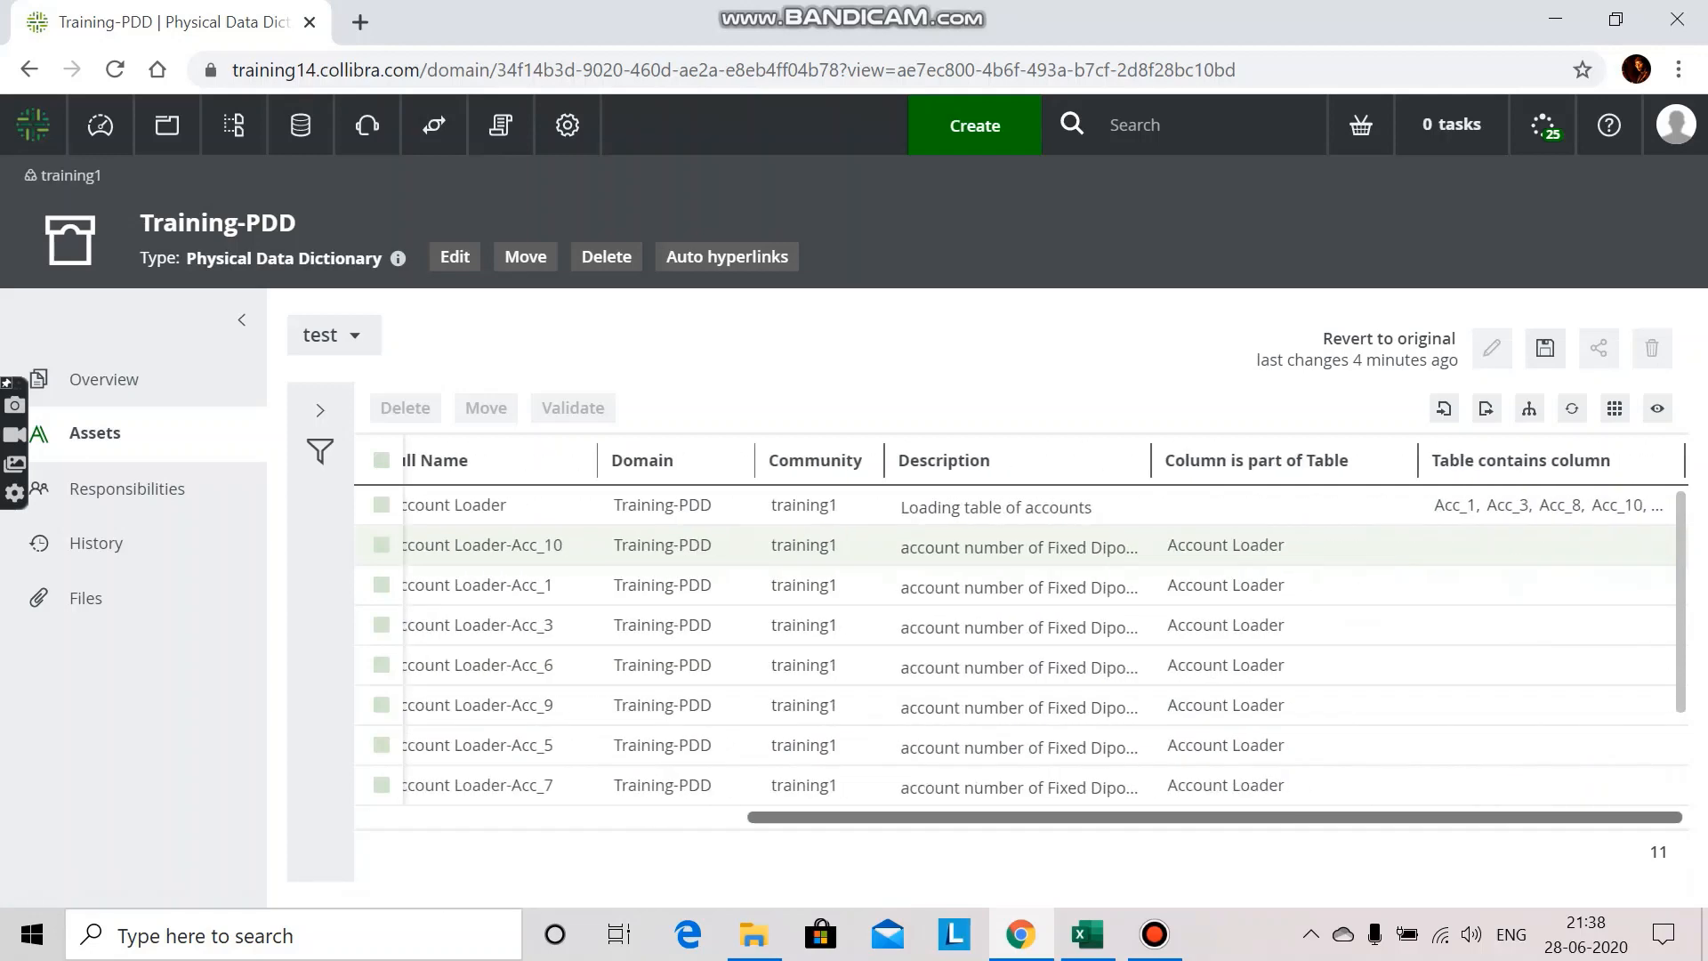